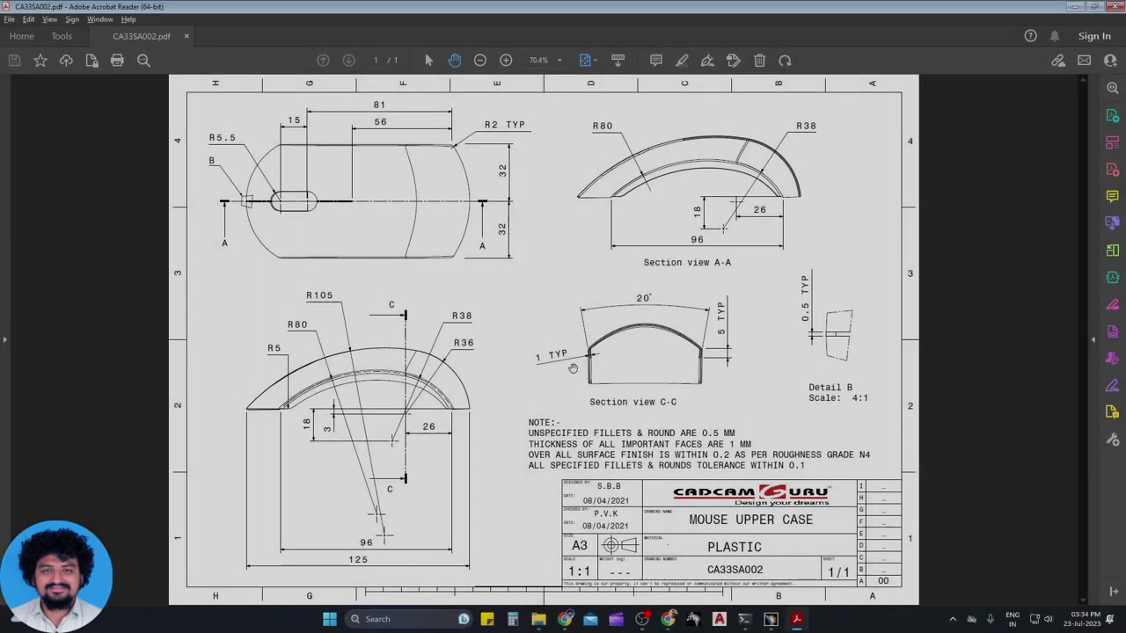
Select the MOUSE UPPER CASE title in the CA33SA002.pdf drawing, then switch to CATIA V5
right_click(574, 276)
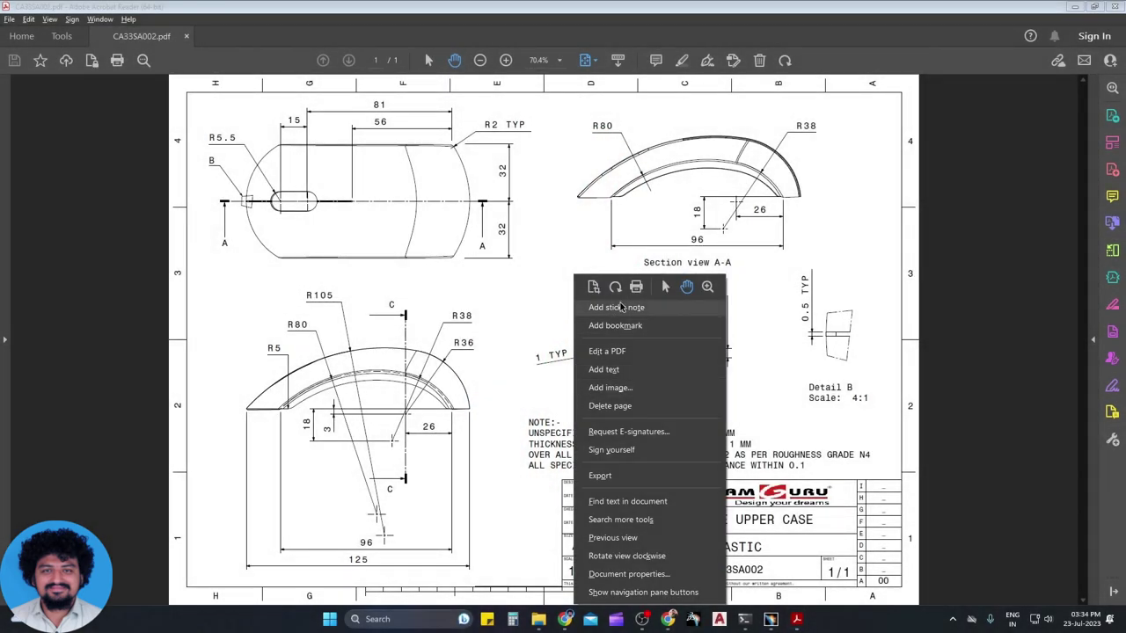
click(667, 287)
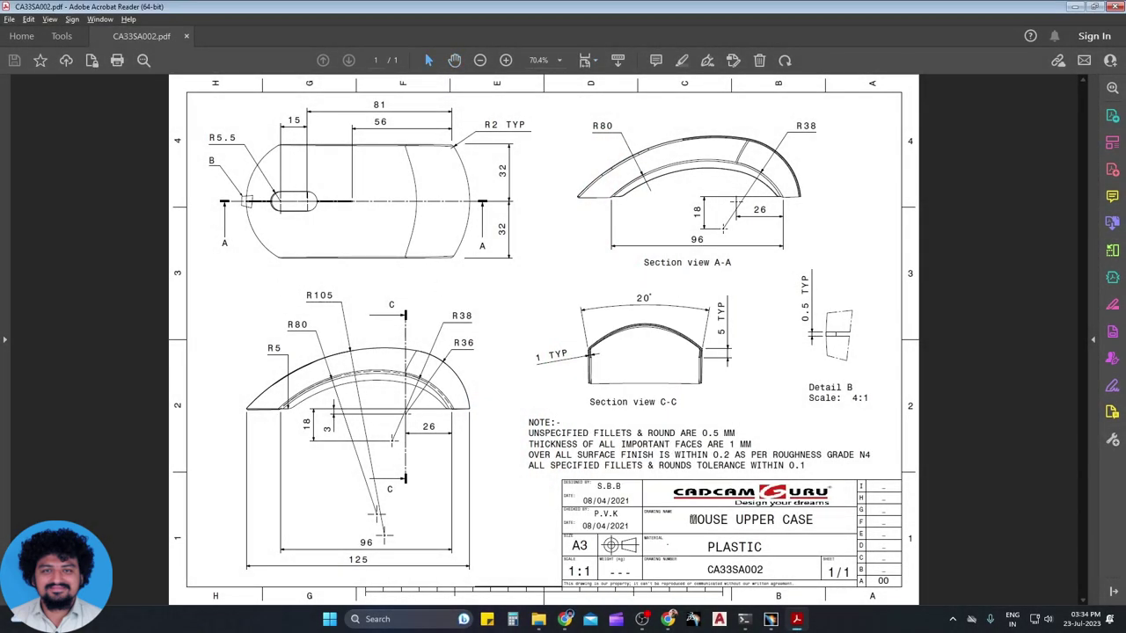
drag(692, 519, 814, 519)
key(ctrl+c)
right_click(614, 257)
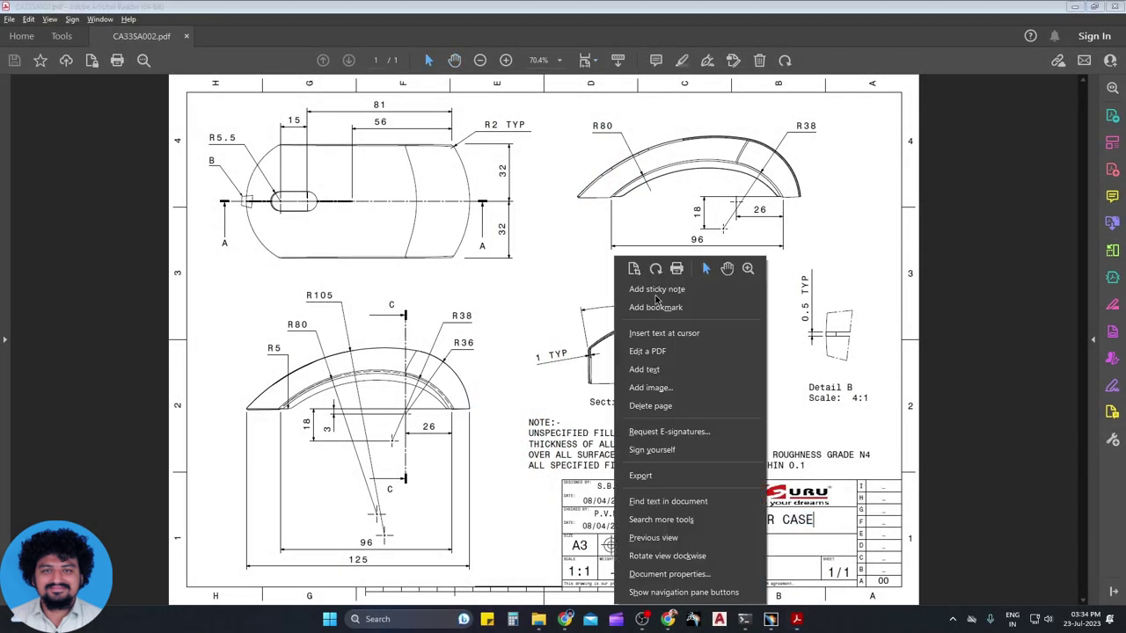
key(alt+Tab)
Create a new Shape part named MOUSE UPPER CASE
click(13, 19)
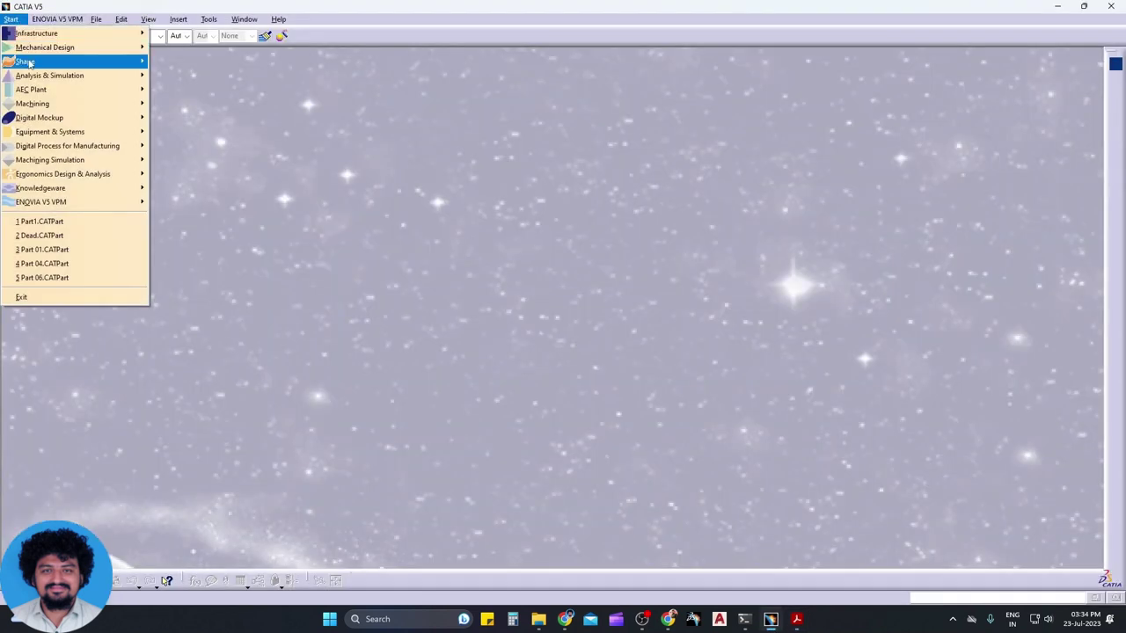
mouse_move(24, 62)
click(212, 118)
key(ctrl+v)
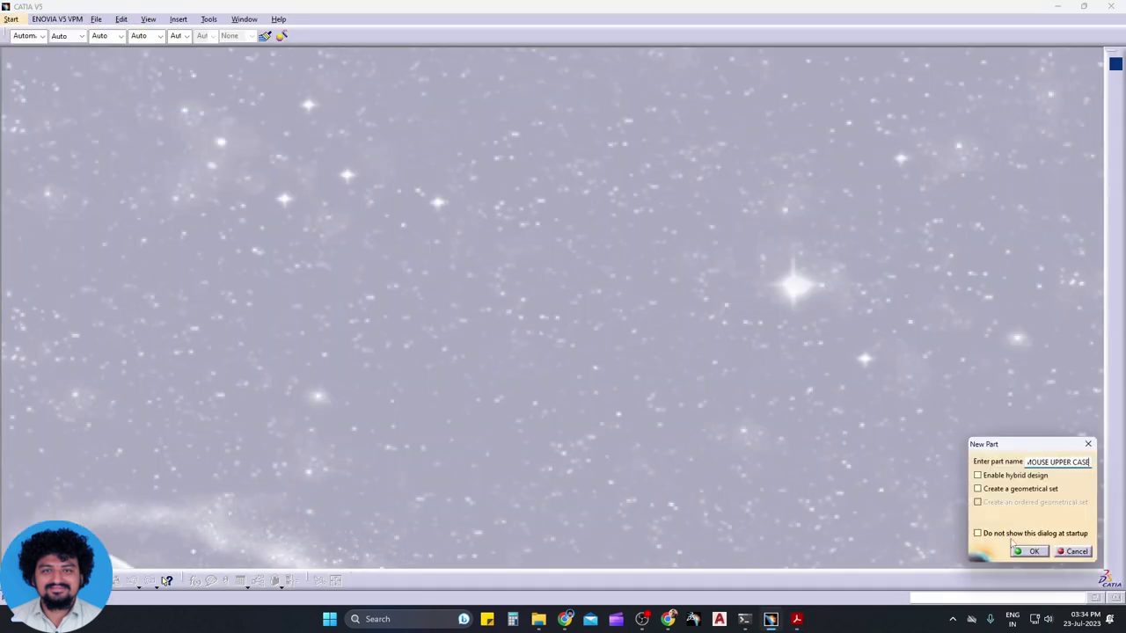
click(1026, 551)
Add geometrical sets Skt, Surface and Oparetion, and define Skt as the work object
click(326, 36)
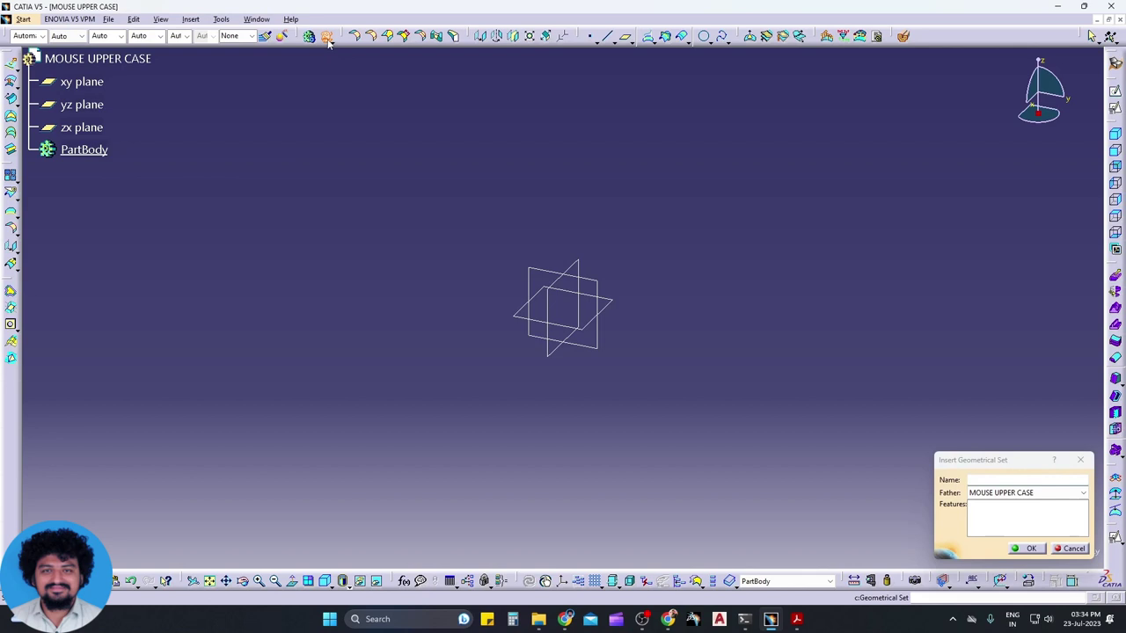
click(999, 480)
key(Return)
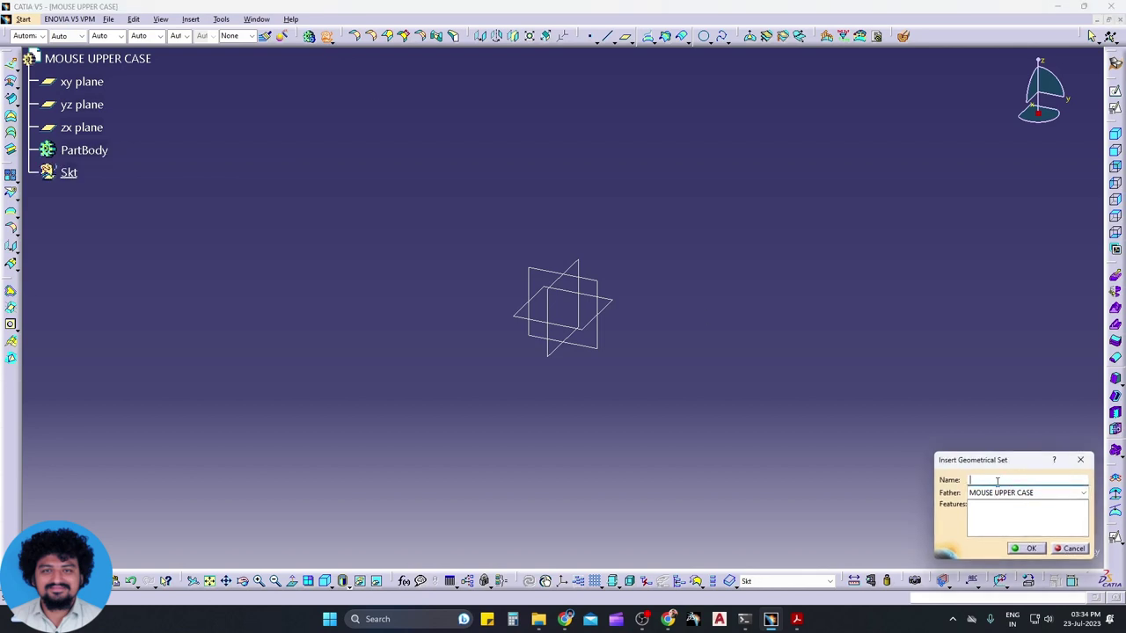
text(Surface)
key(Return)
text(Oparetion)
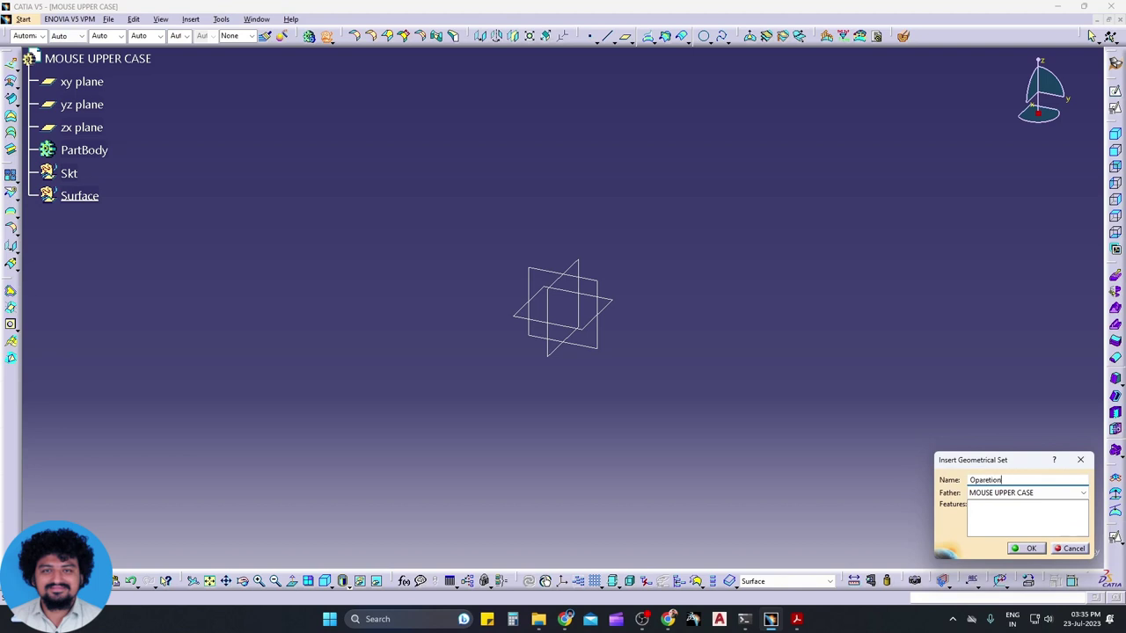
key(Return)
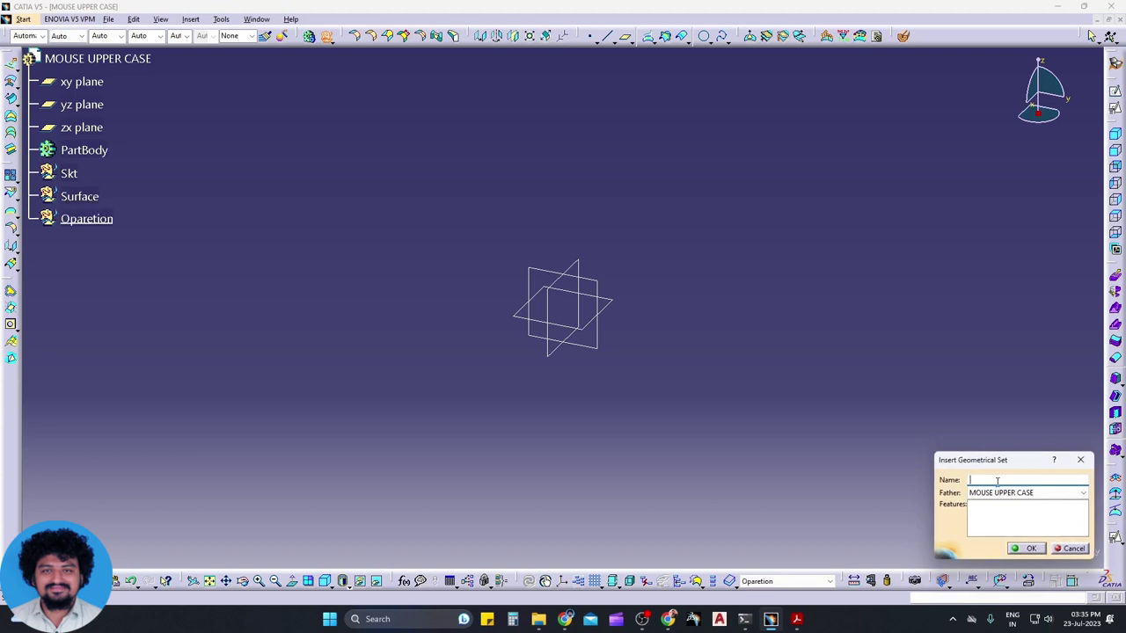
key(Escape)
right_click(84, 178)
click(123, 258)
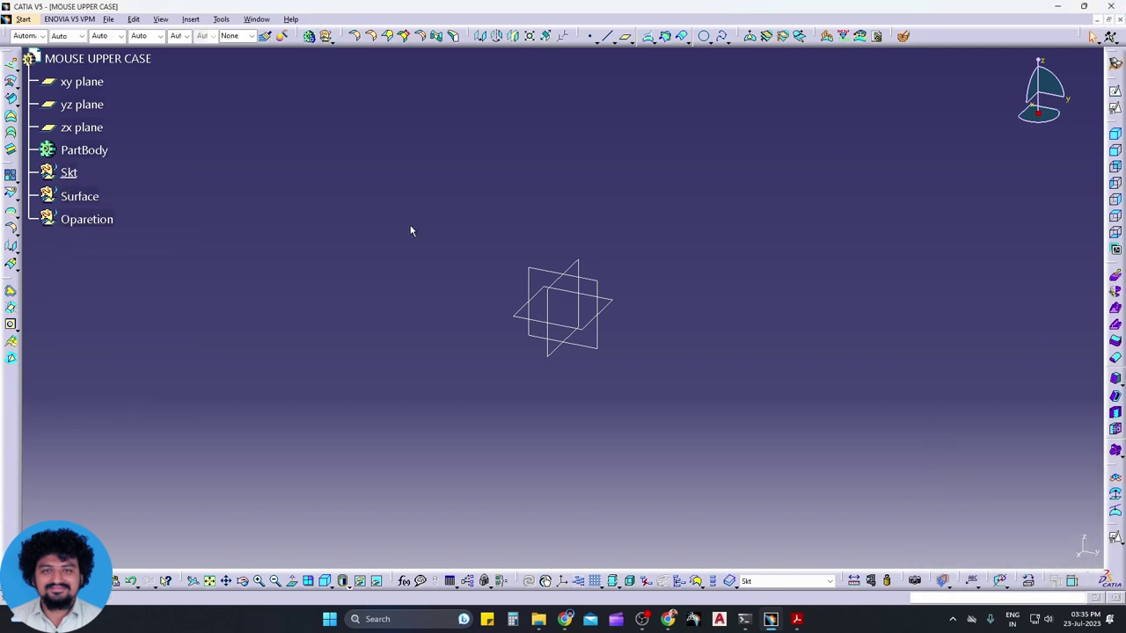
Start a positioned sketch on the yz plane inside Skt, checking the drawing
click(1115, 107)
key(alt+Tab)
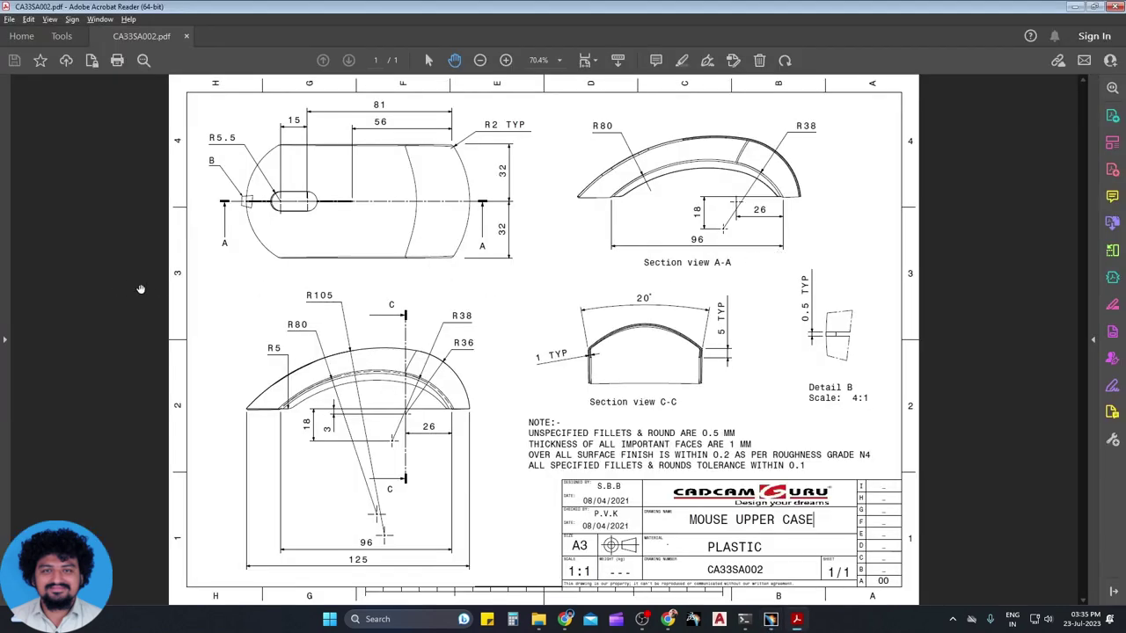
key(alt+Tab)
click(603, 284)
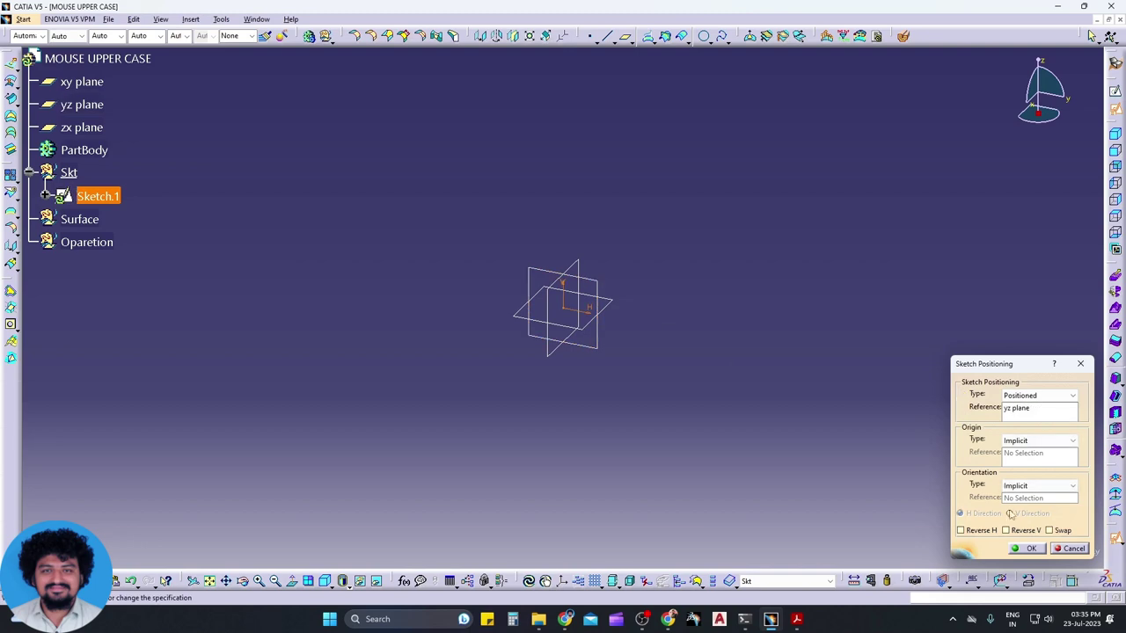
click(1027, 532)
key(alt+Tab)
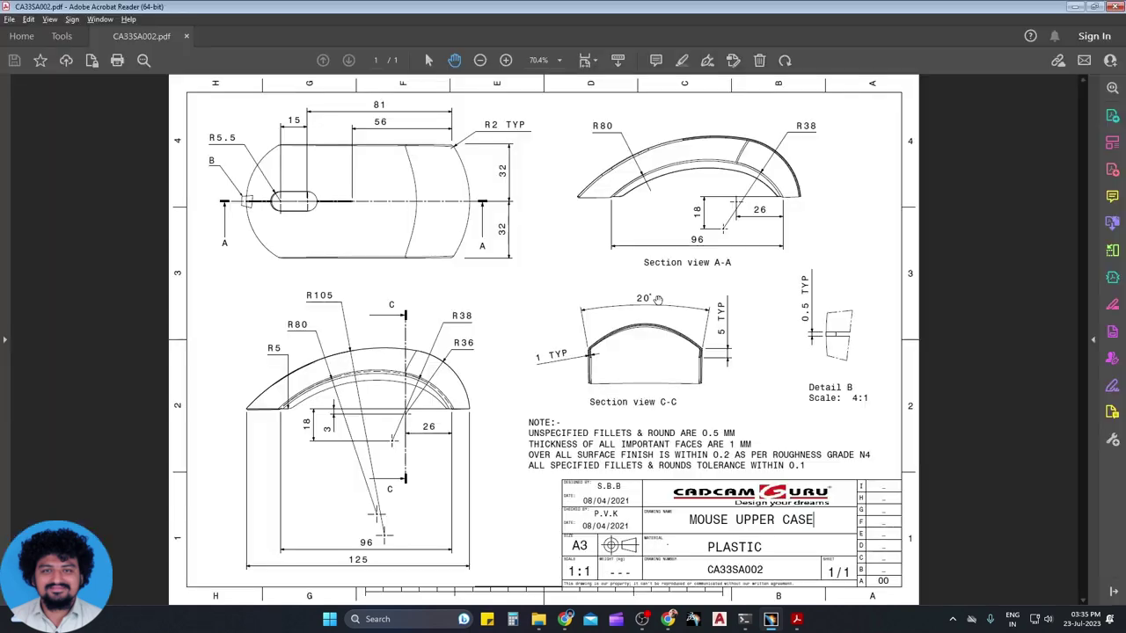
key(alt+Tab)
Draw an arch profile of a three-point arc followed by a tangent arc
click(690, 304)
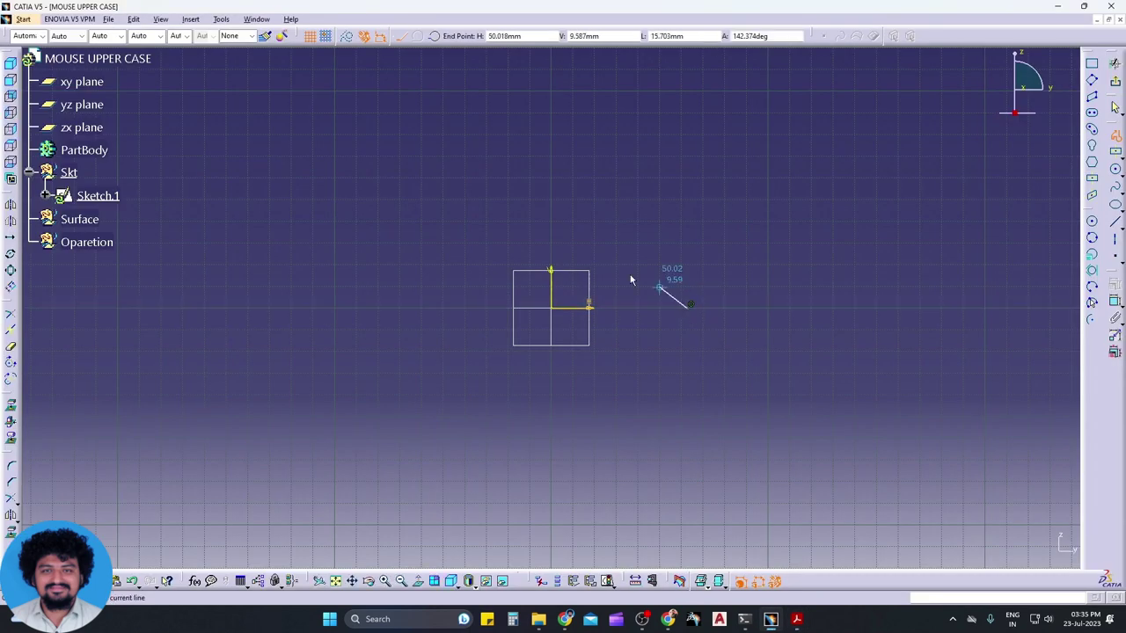
click(434, 35)
click(615, 231)
click(562, 213)
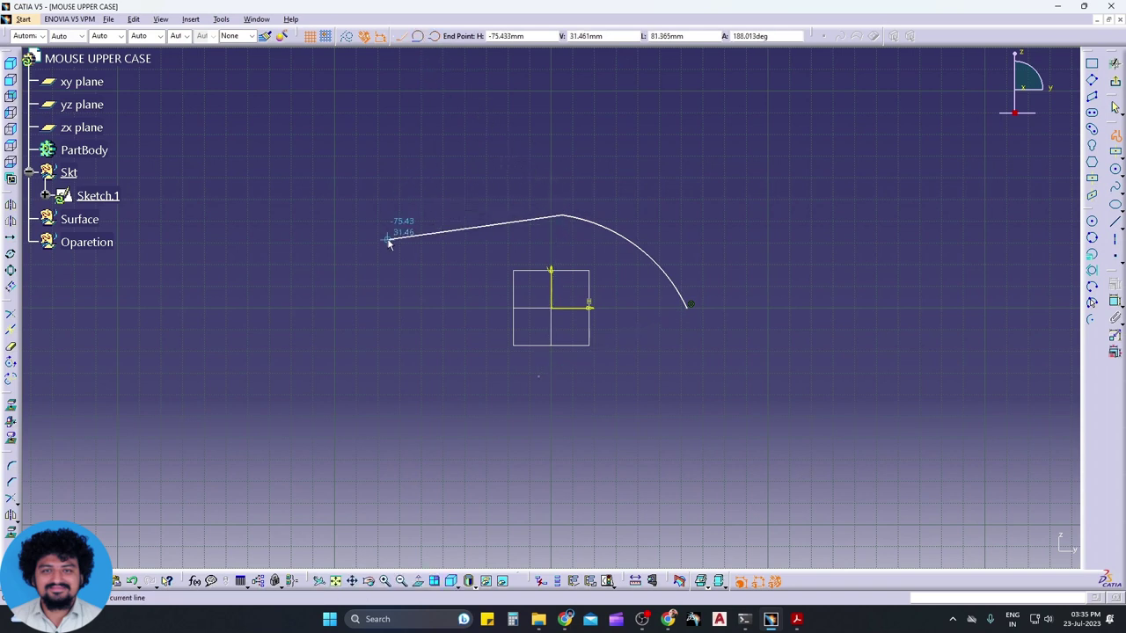
click(419, 36)
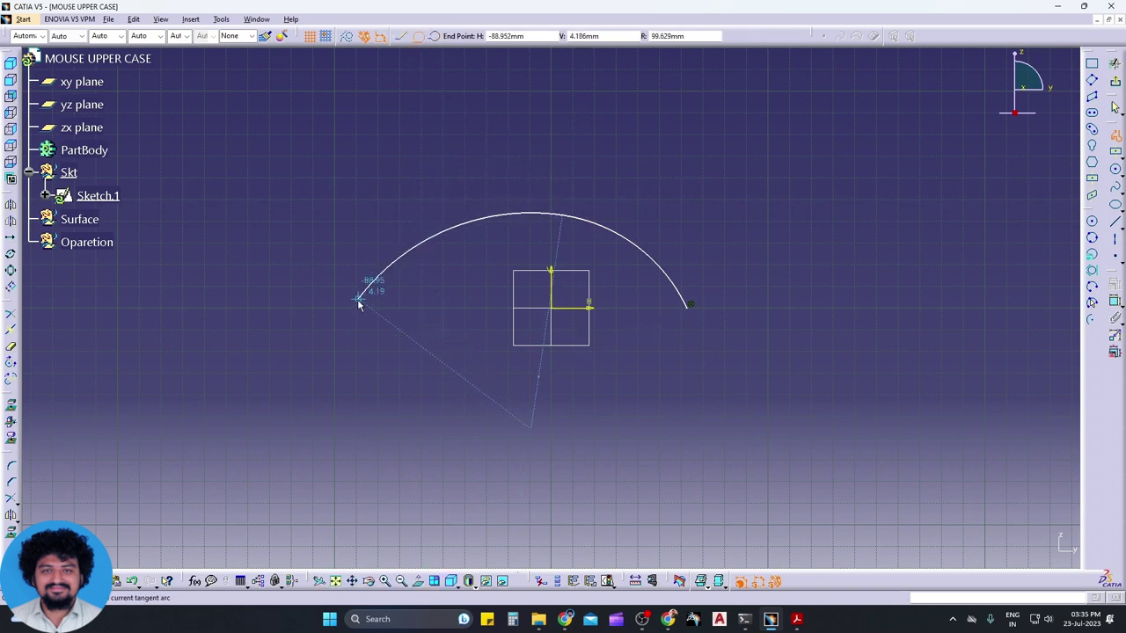
click(357, 305)
Add a radius dimension to the right arc of the arch
click(1116, 302)
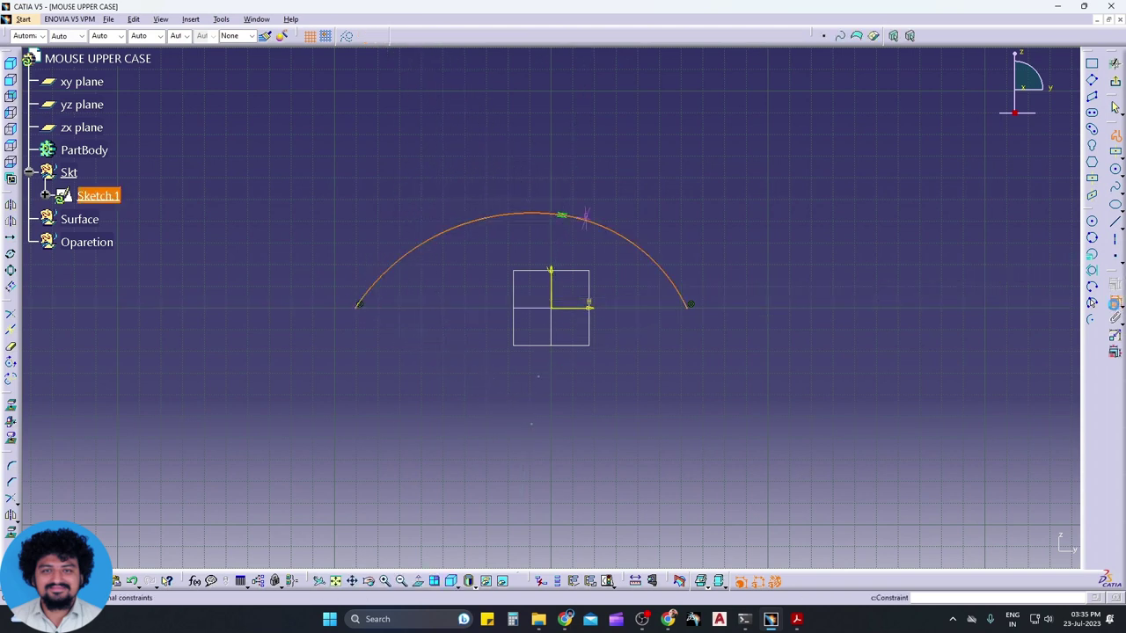
click(522, 219)
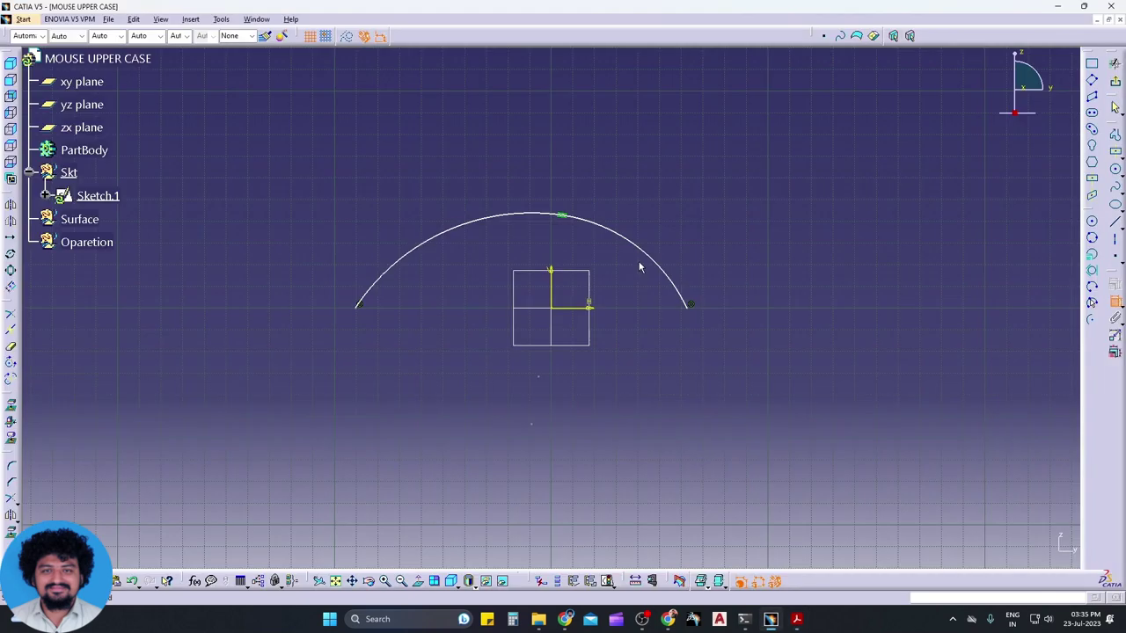
click(643, 256)
click(680, 208)
Dimension the left arc's radius and compare the sketch against the drawing
click(447, 230)
key(alt+Tab)
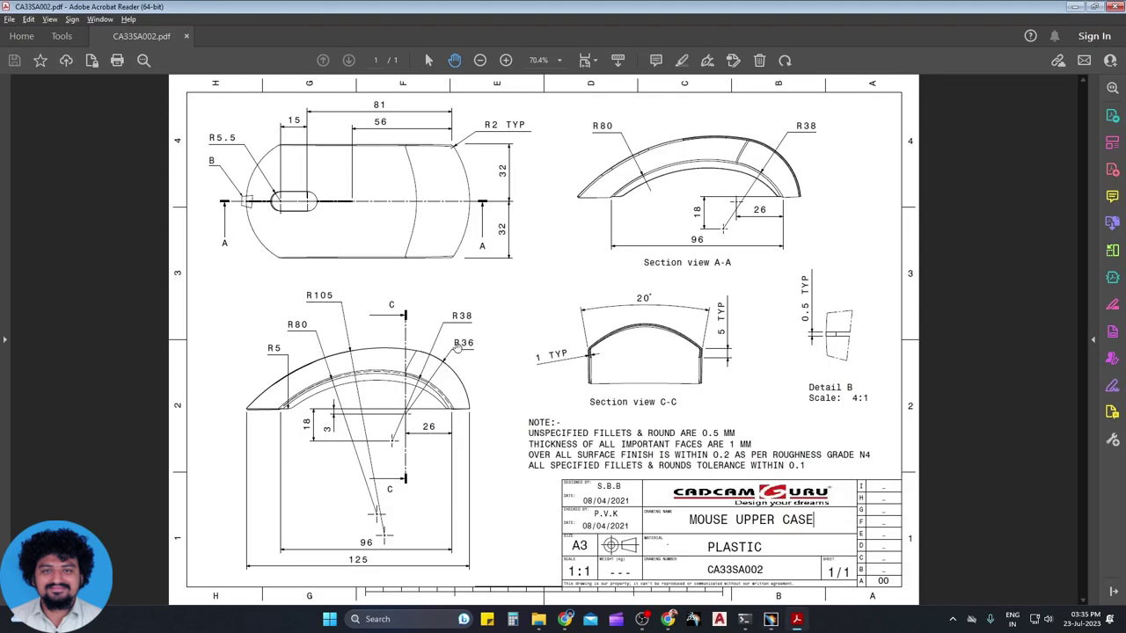
key(alt+Tab)
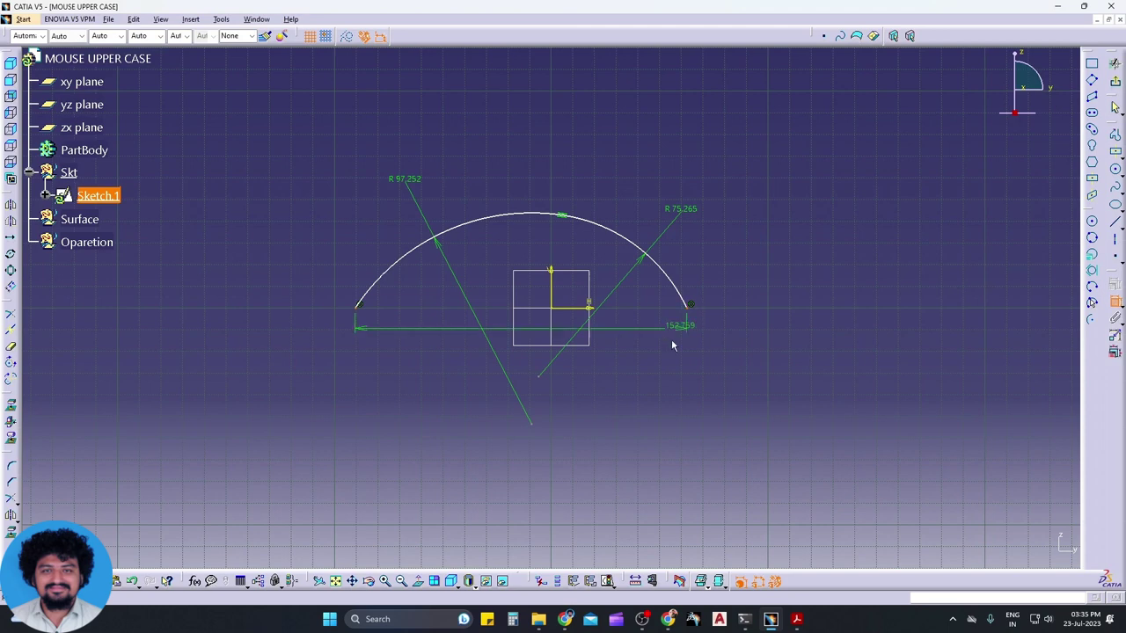
key(alt+Tab)
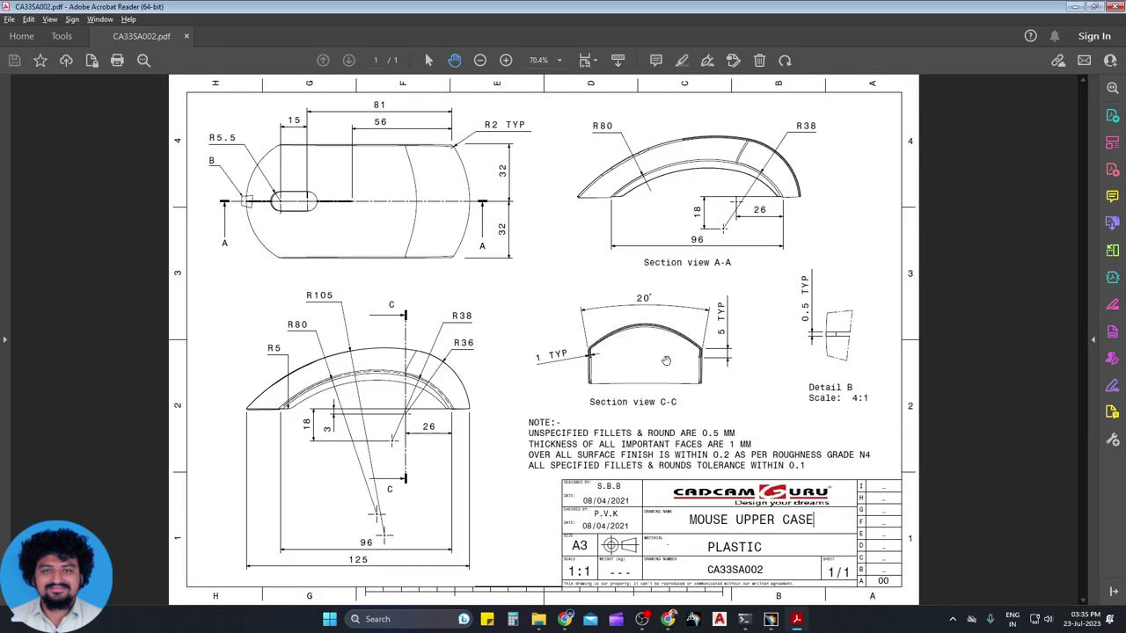
ctrl+scroll(468, 377, up, 2)
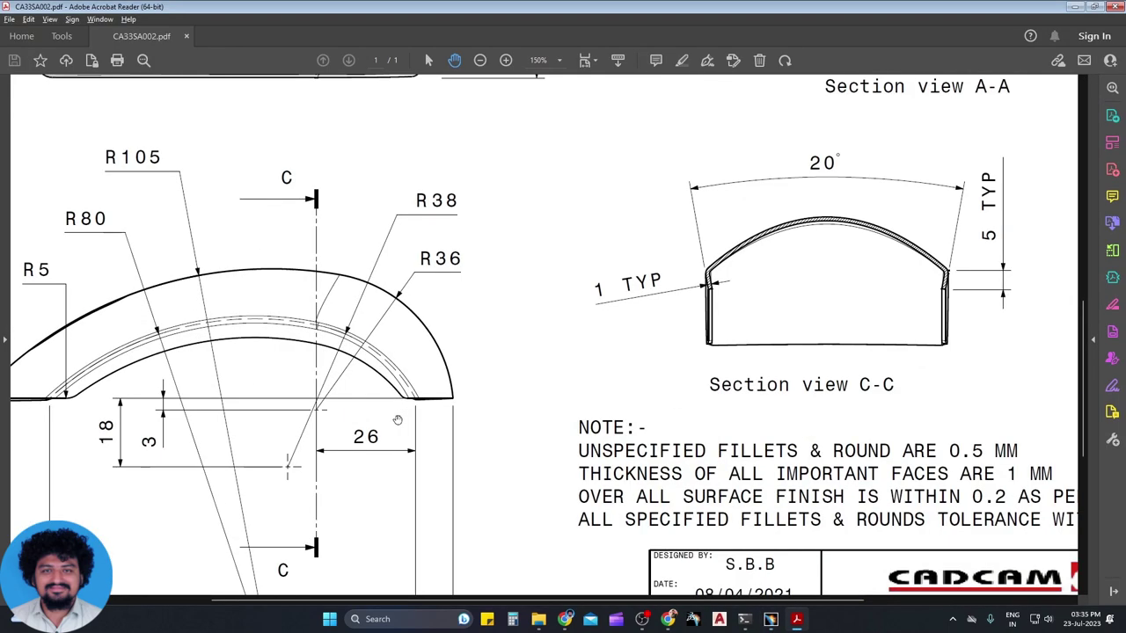
ctrl+scroll(512, 309, up, 1)
key(alt+Tab)
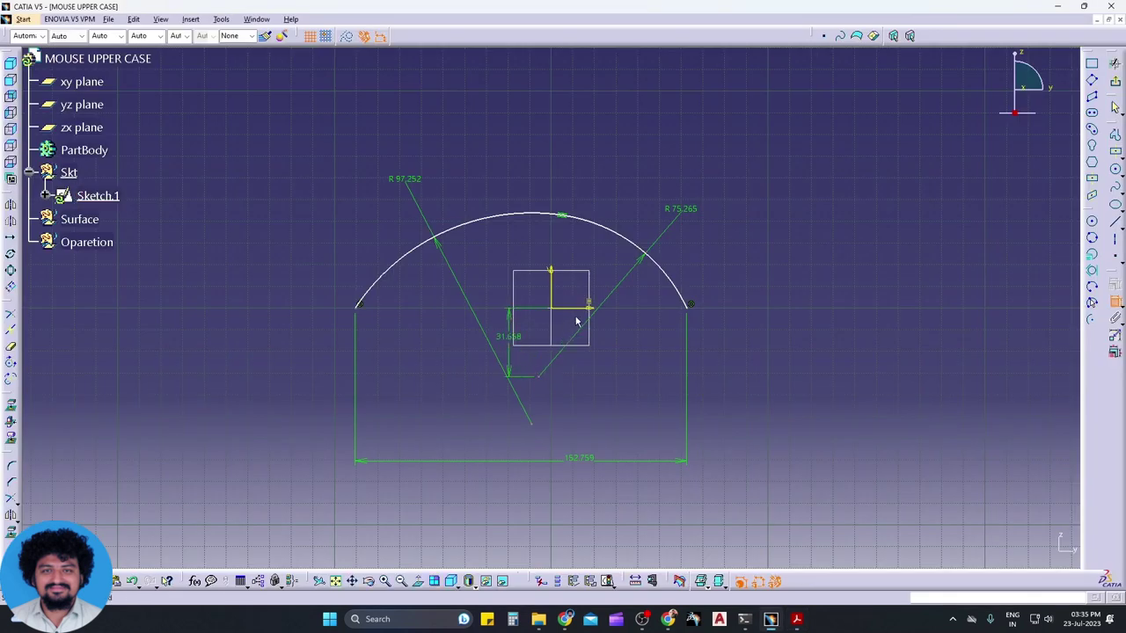
key(alt+Tab)
key(alt+Tab)
Try setting the right arc radius to 36, then undo it after it turned into a circle
double_click(680, 211)
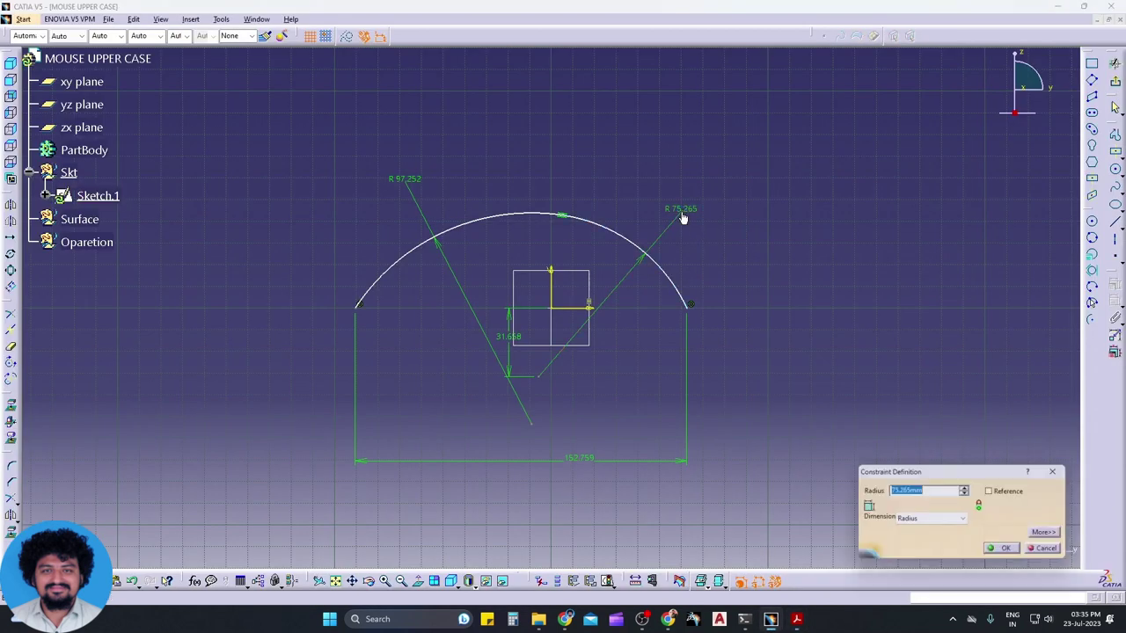
text(36)
key(Return)
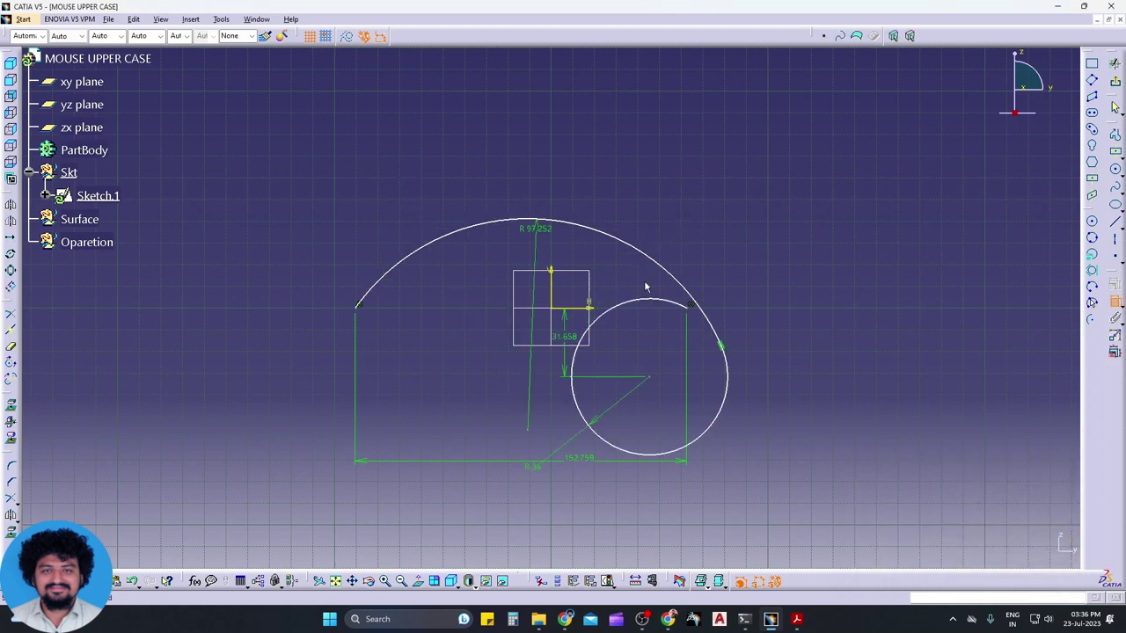
key(ctrl+z)
key(alt+Tab)
scroll(590, 453, down, 3)
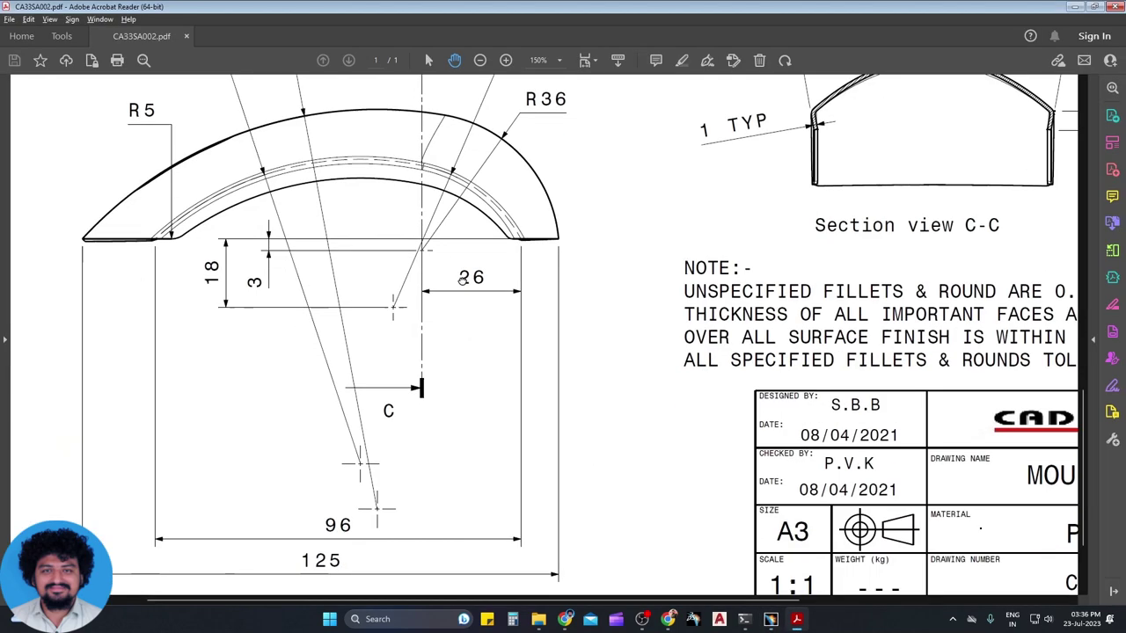
key(alt+Tab)
Attempt to set the arch width to 125 and right radius to 36, and confirm the offset dimension
double_click(584, 459)
key(Return)
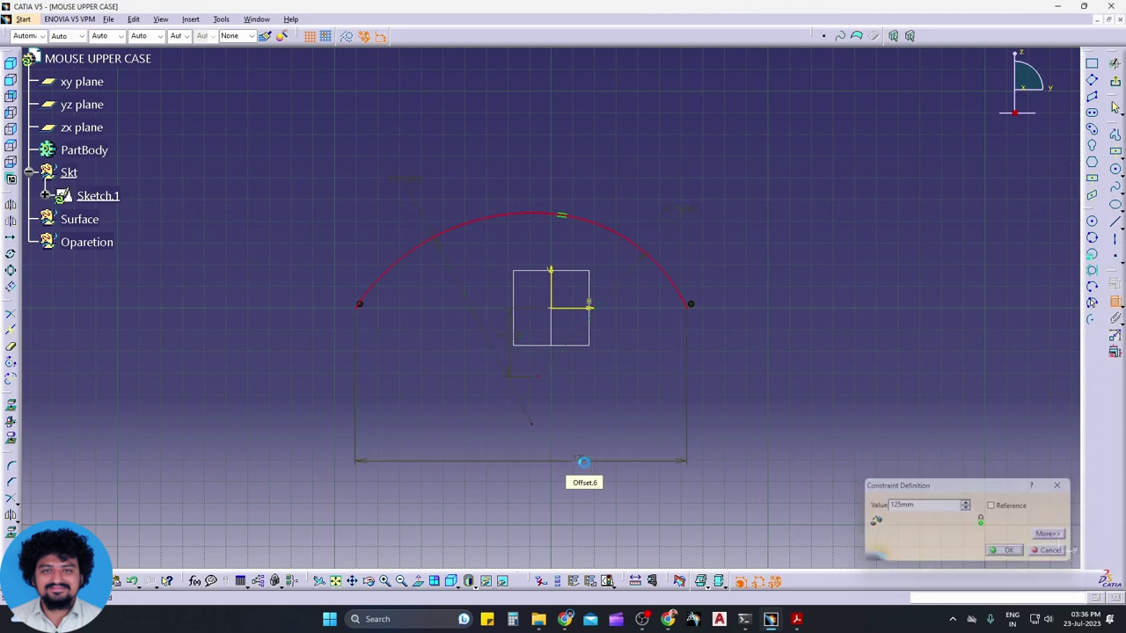
double_click(678, 211)
text(36)
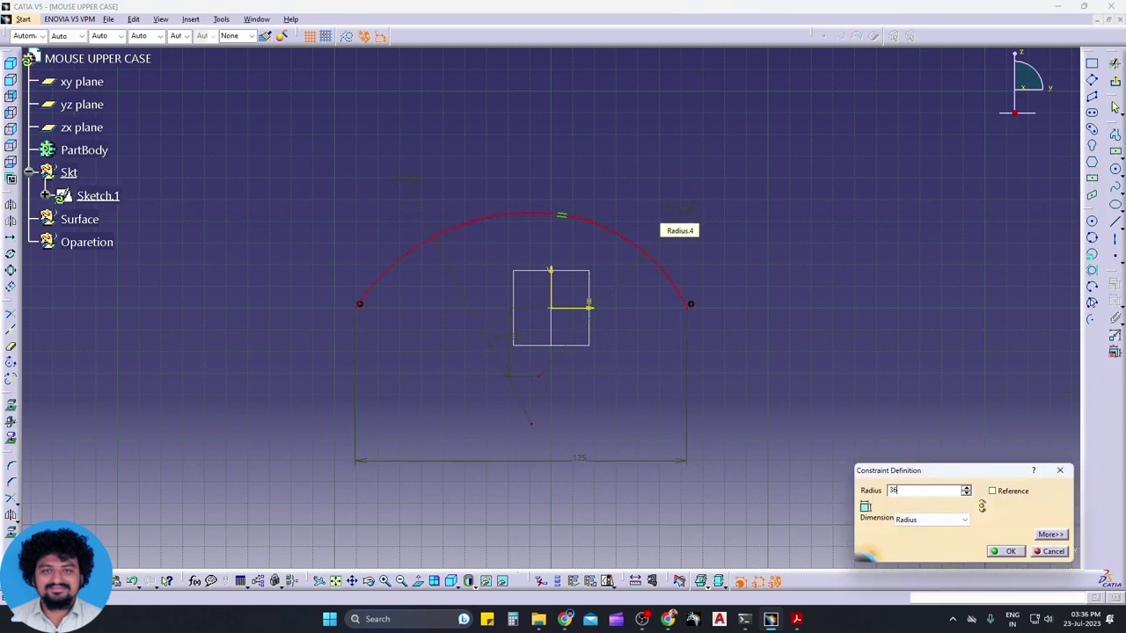
key(Return)
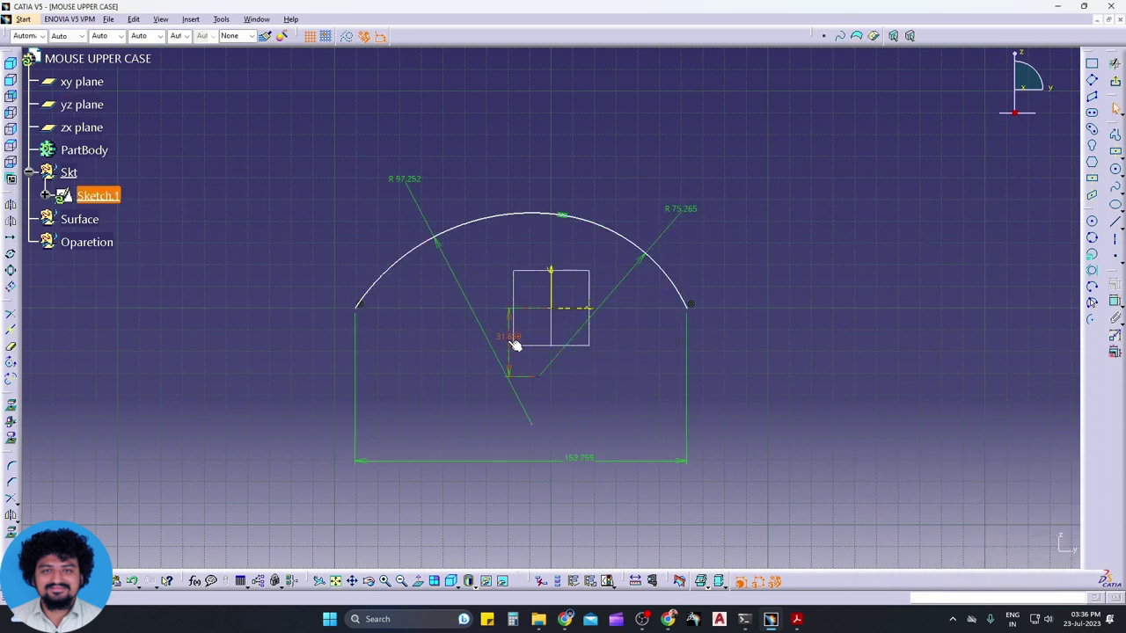
double_click(508, 343)
key(Return)
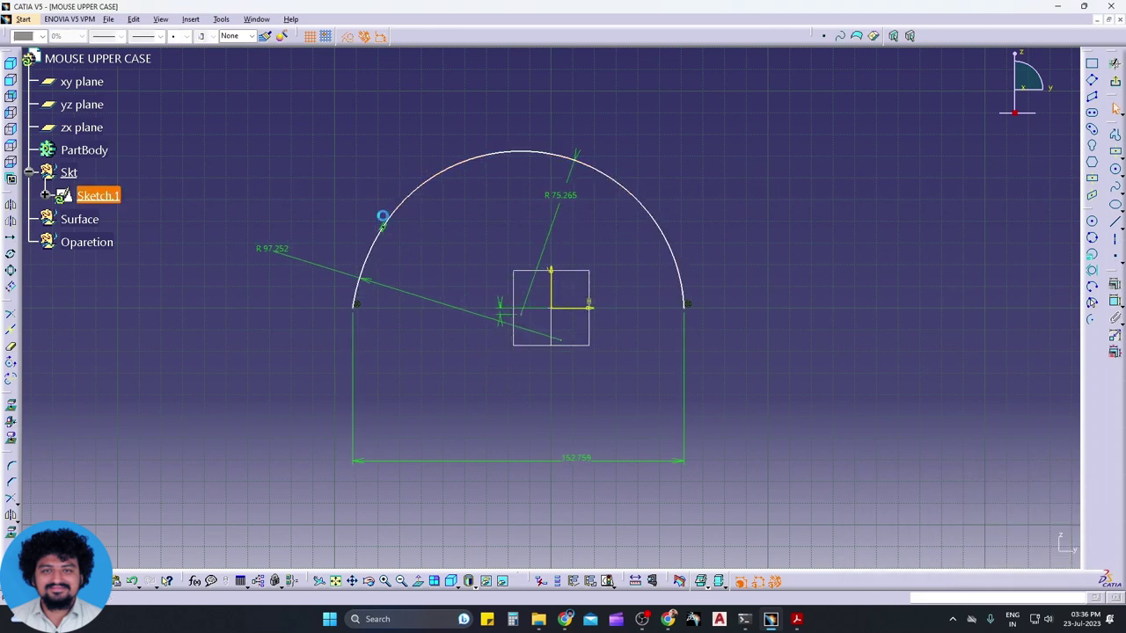
Set the right arc radius to 36 and inspect the R 97.252 dimension against the drawing
double_click(561, 195)
text(36)
key(Return)
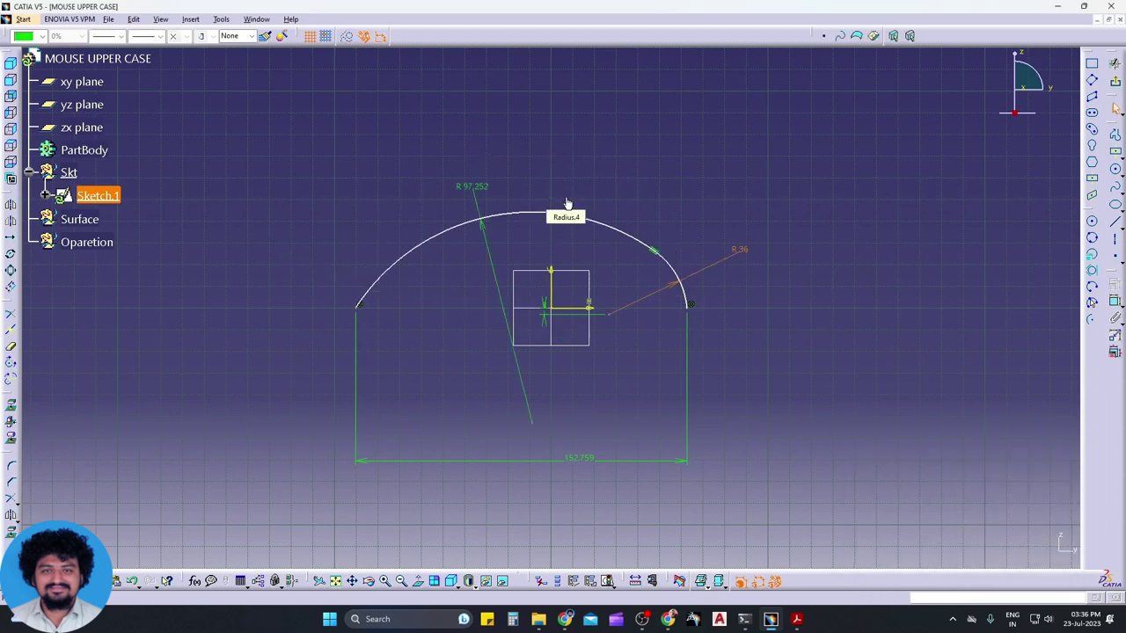
key(alt+Tab)
key(alt+Tab)
double_click(478, 189)
key(Escape)
key(alt+Tab)
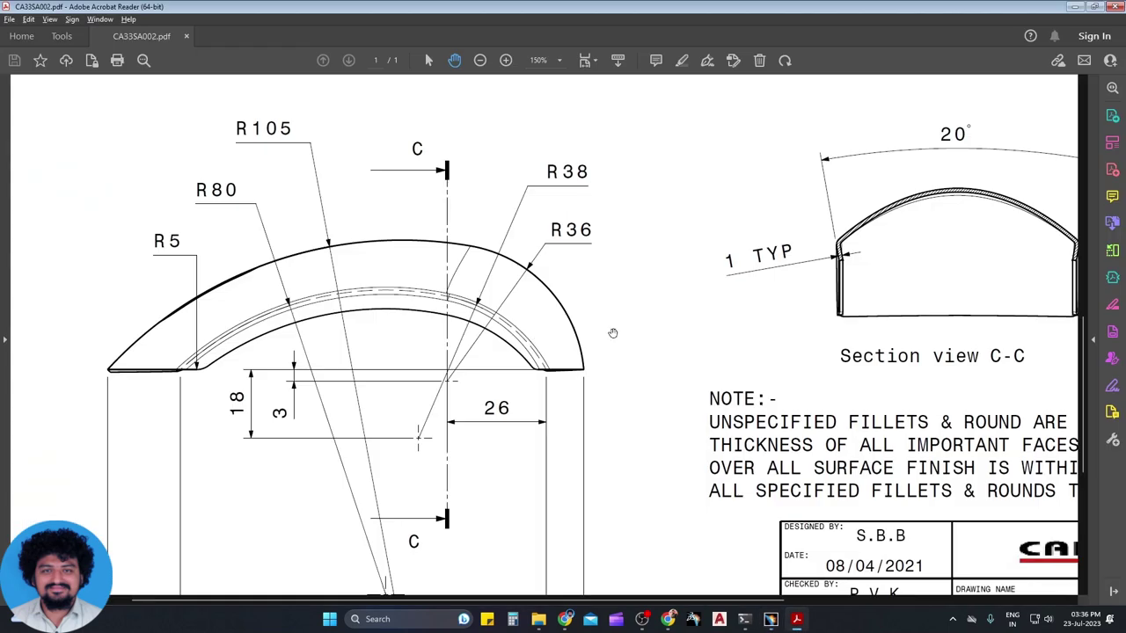
Edit the bottom width dimension, entering 135, and check the drawing's width dimensions
key(alt+Tab)
double_click(567, 453)
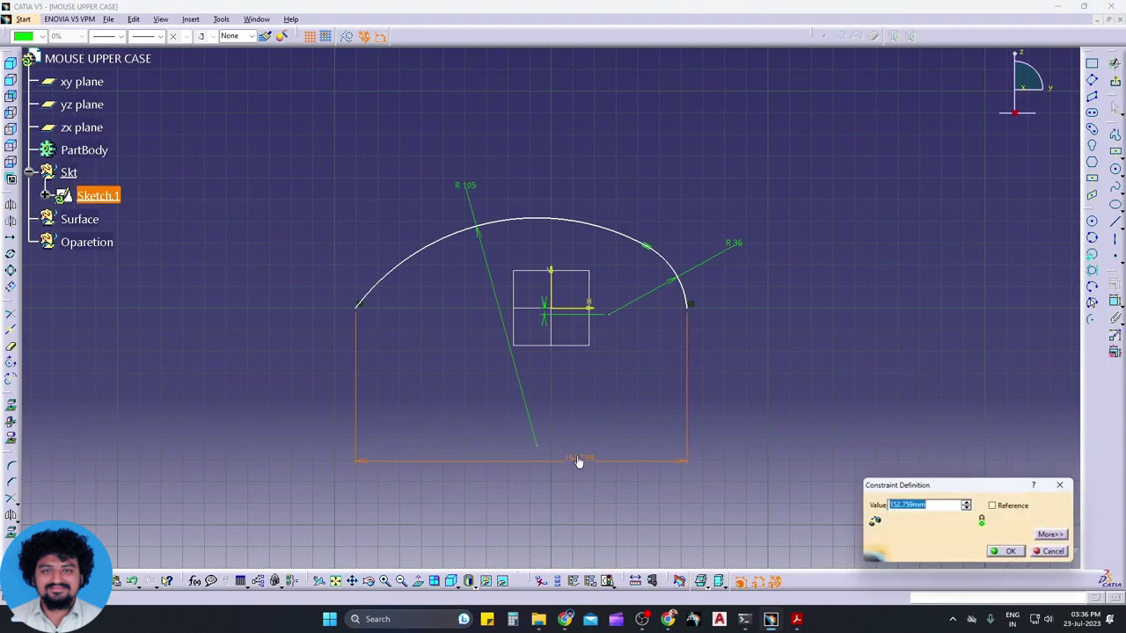
text(135)
key(Return)
key(alt+Tab)
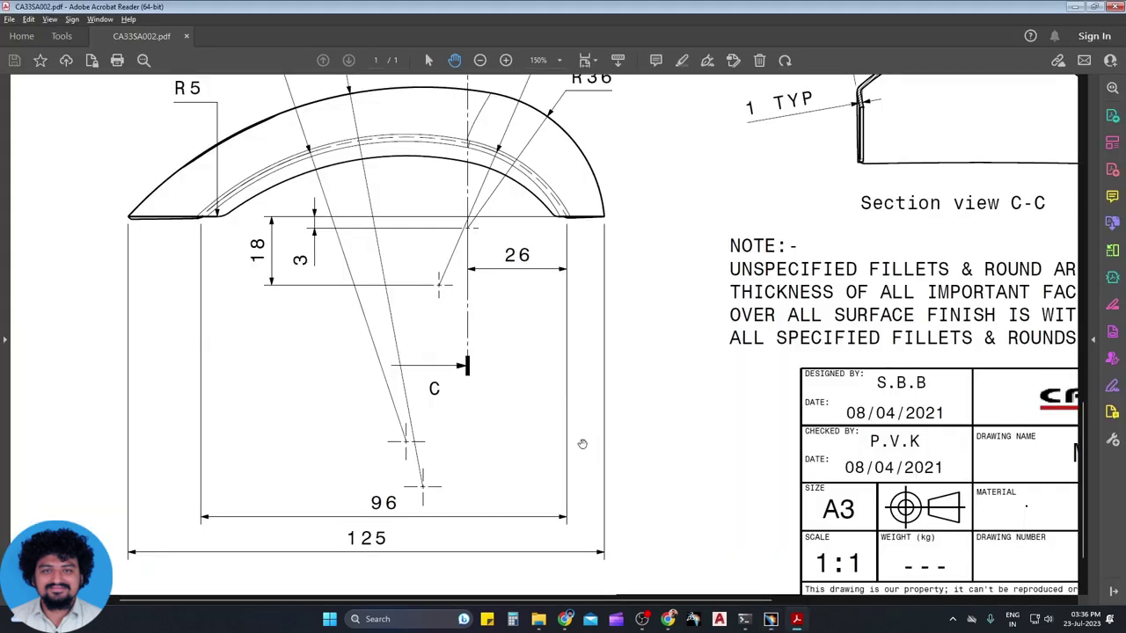
scroll(528, 442, up, 3)
drag(492, 410, 487, 430)
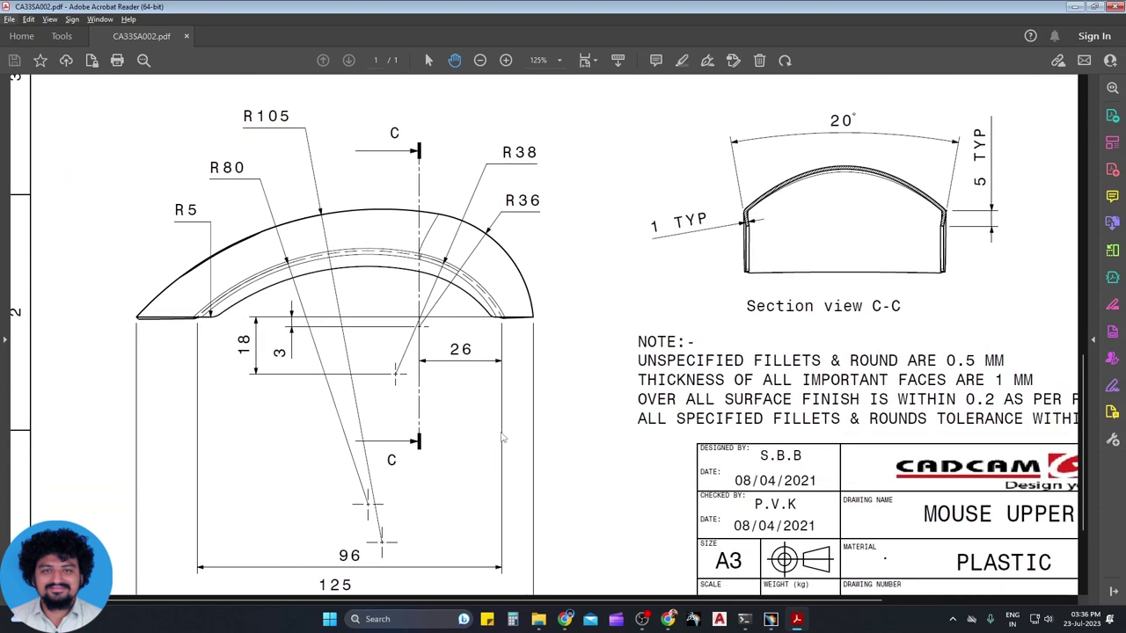
key(alt+Tab)
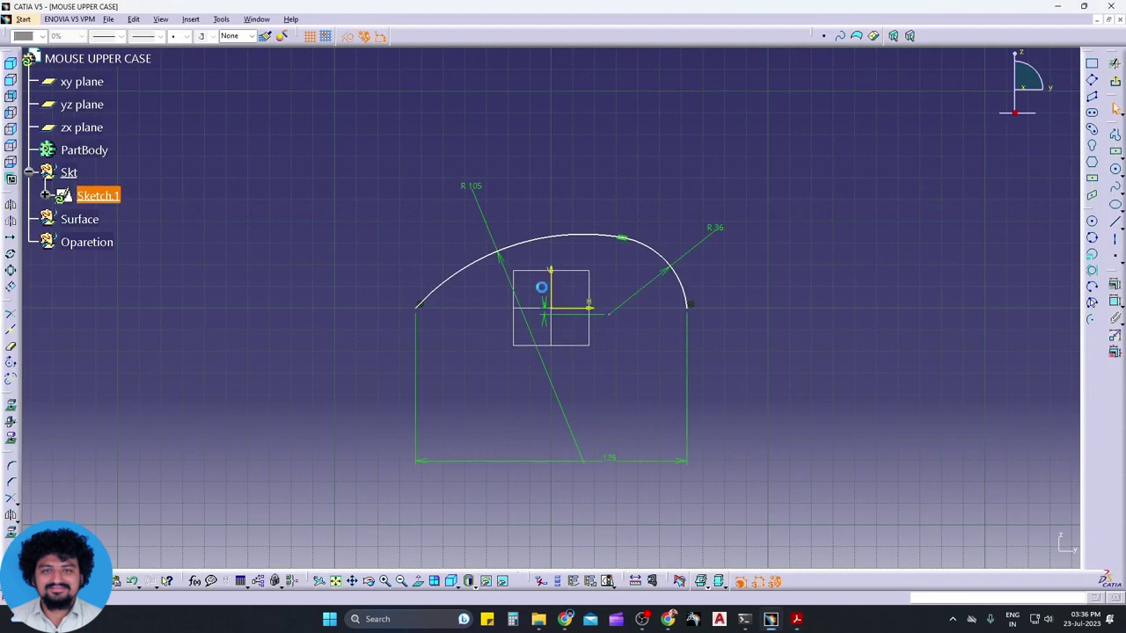
Constrain the remaining profile geometry and compare it with the drawing
click(1114, 304)
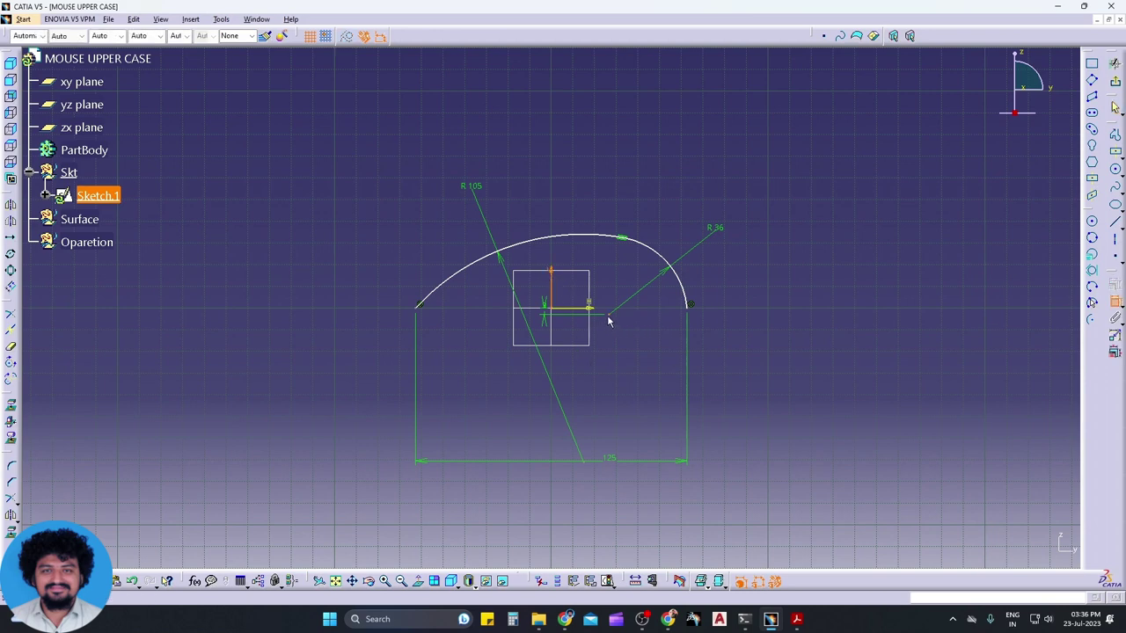
right_click(605, 380)
click(626, 387)
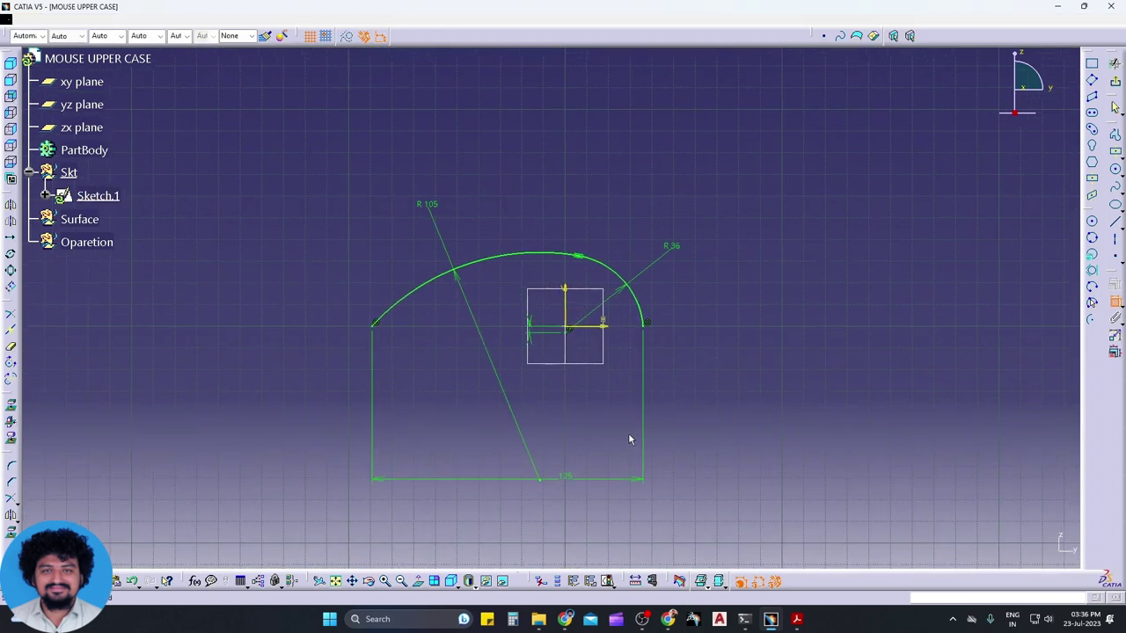
key(alt+Tab)
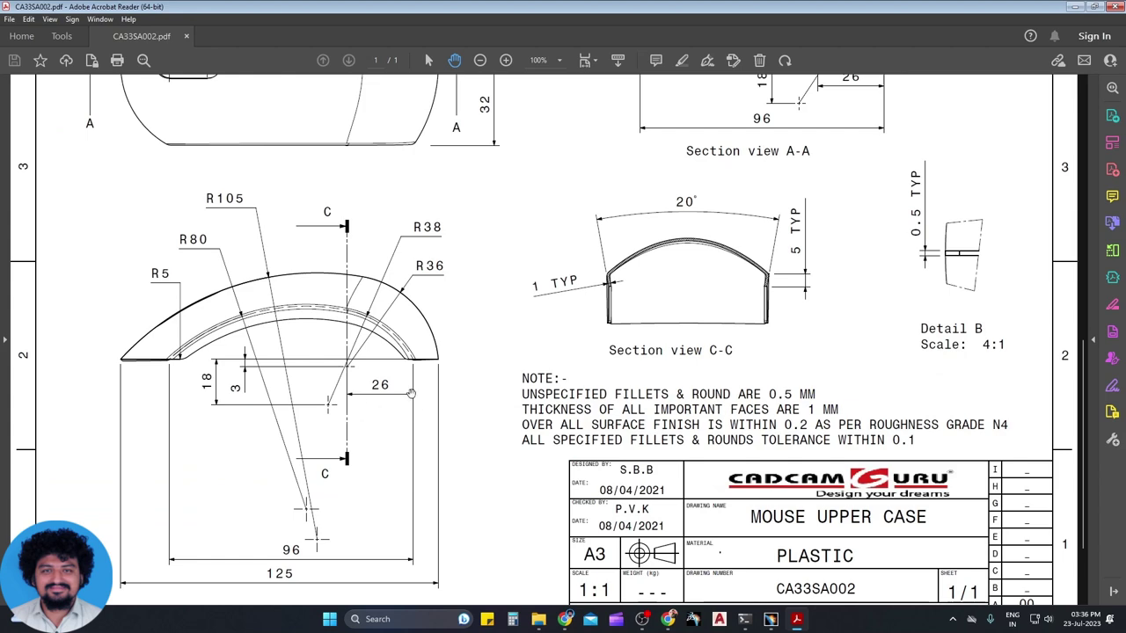
key(alt+Tab)
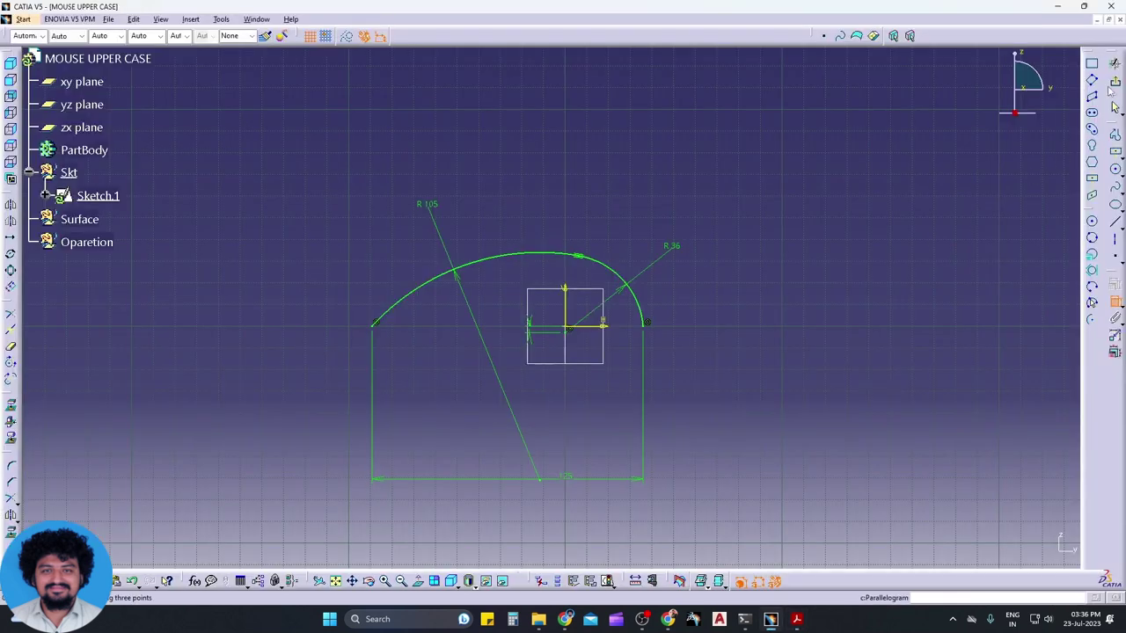
key(alt+Tab)
key(alt+Tab)
Exit Sketch.1 and start an offset plane from the chosen reference, reading the 32 mm offset
click(1114, 81)
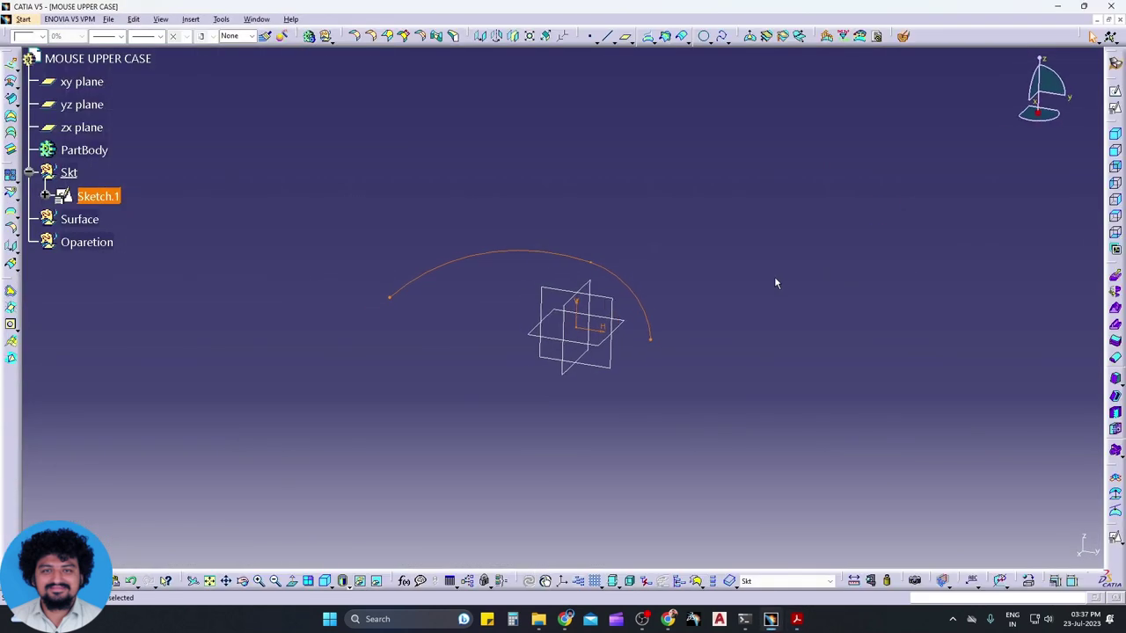
click(776, 283)
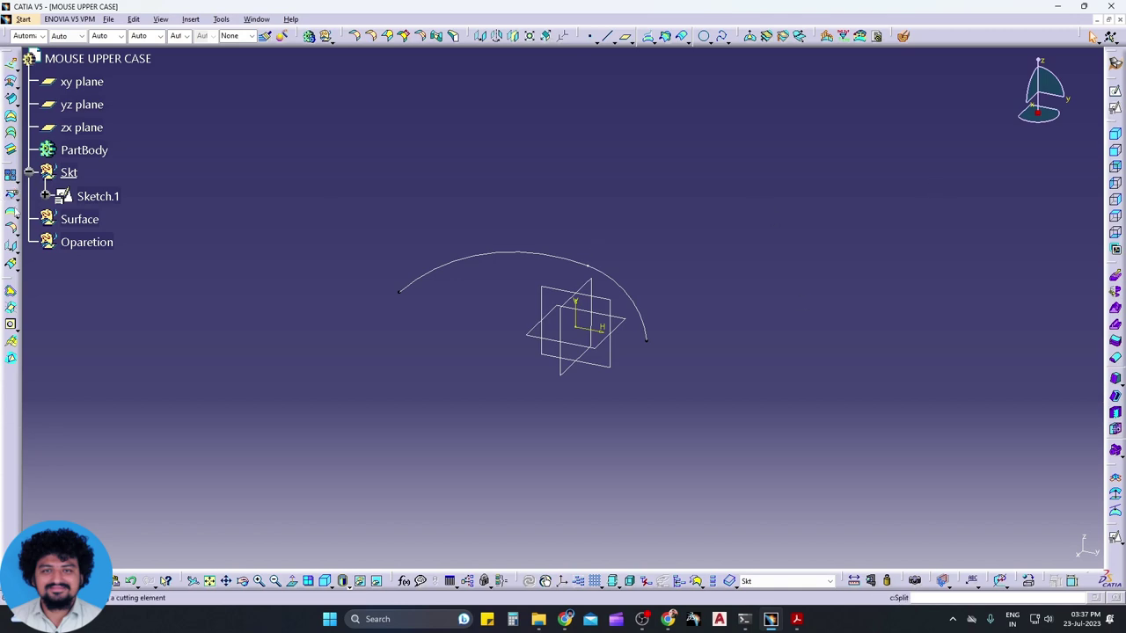
click(626, 37)
click(606, 357)
key(alt+Tab)
scroll(540, 422, up, 3)
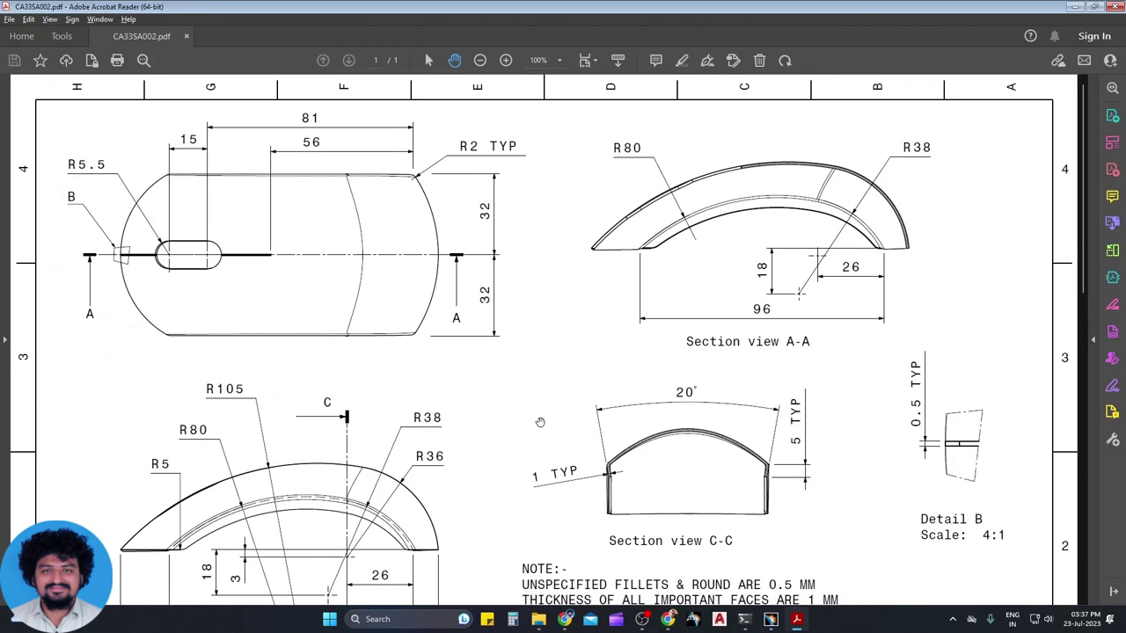
key(alt+Tab)
Confirm Plane.1 at 32 mm offset and start Sketch.2 on it
key(Return)
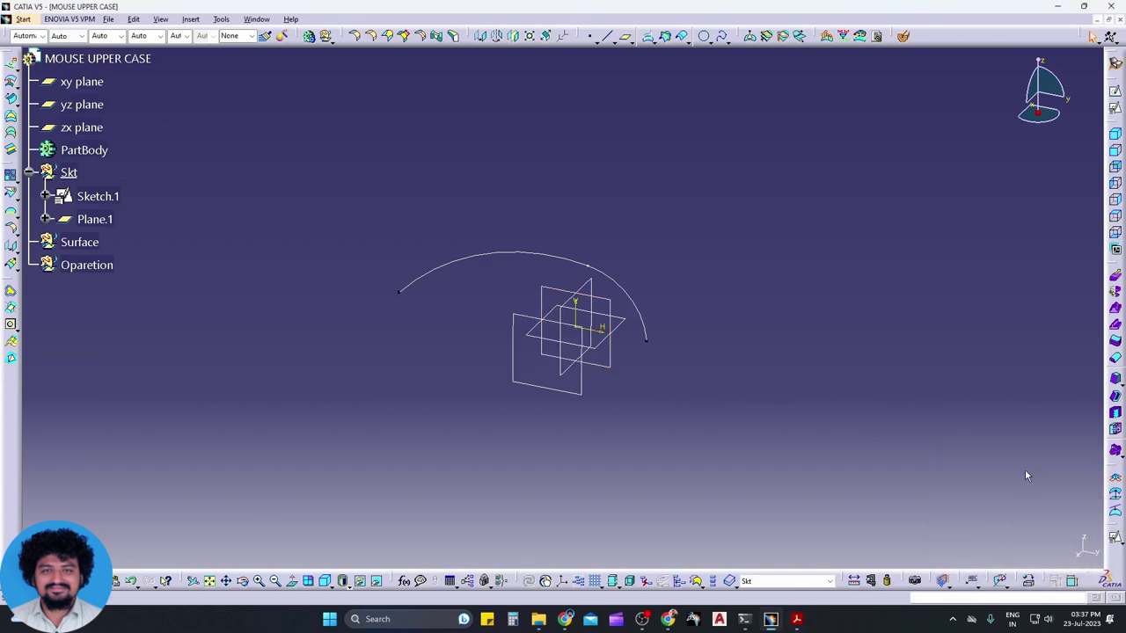
click(584, 397)
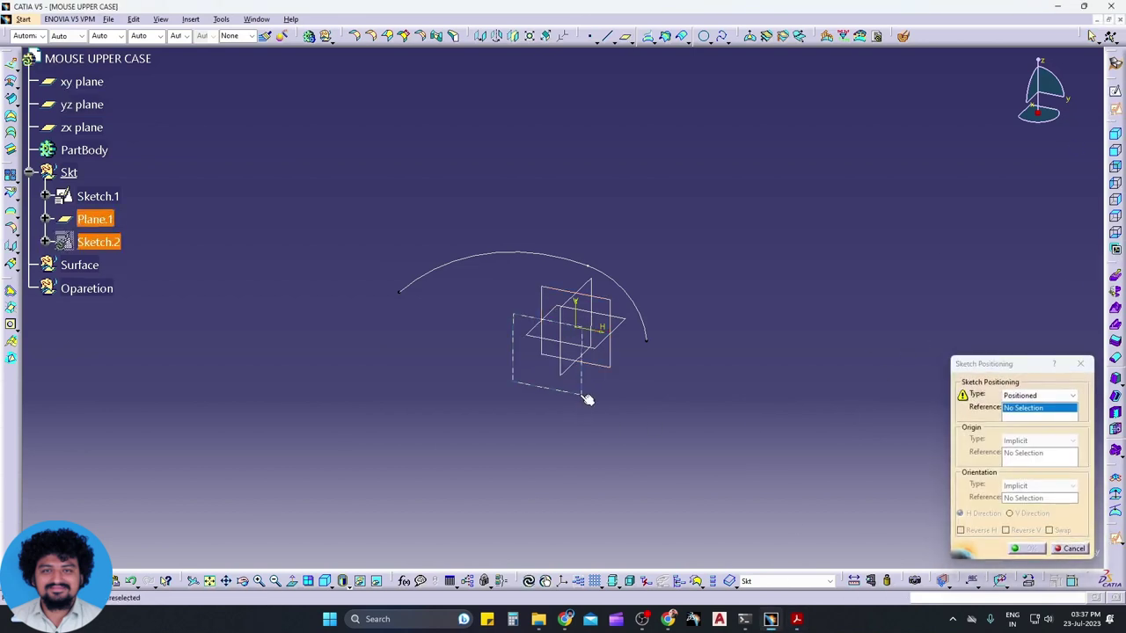
click(1033, 549)
key(alt+Tab)
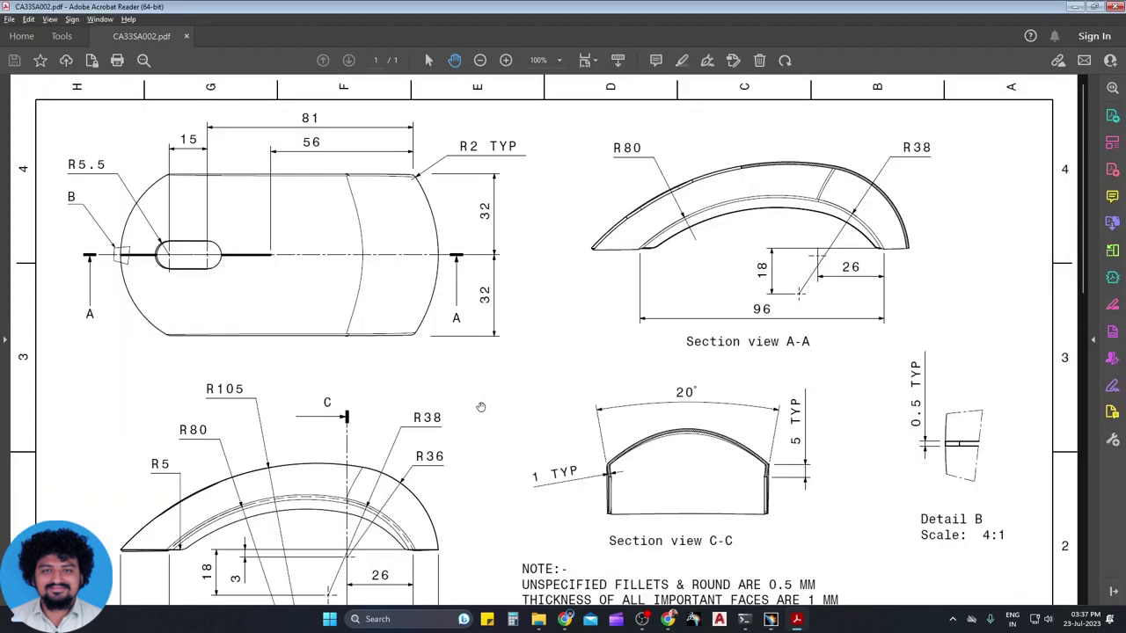
key(alt+Tab)
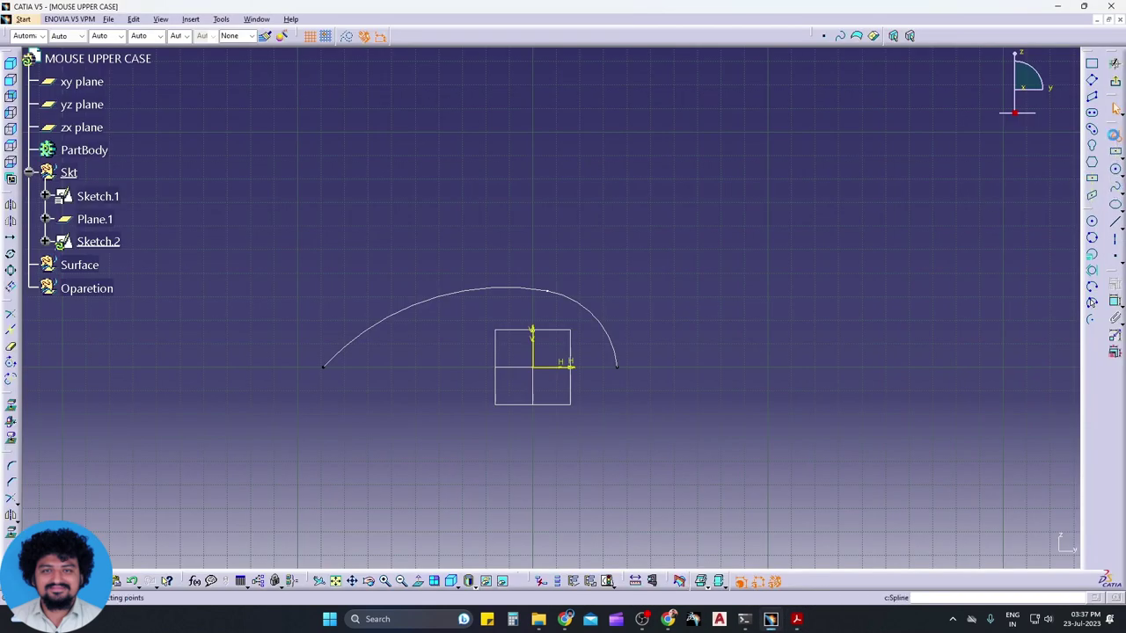
key(alt+Tab)
scroll(563, 334, down, 2)
key(alt+Tab)
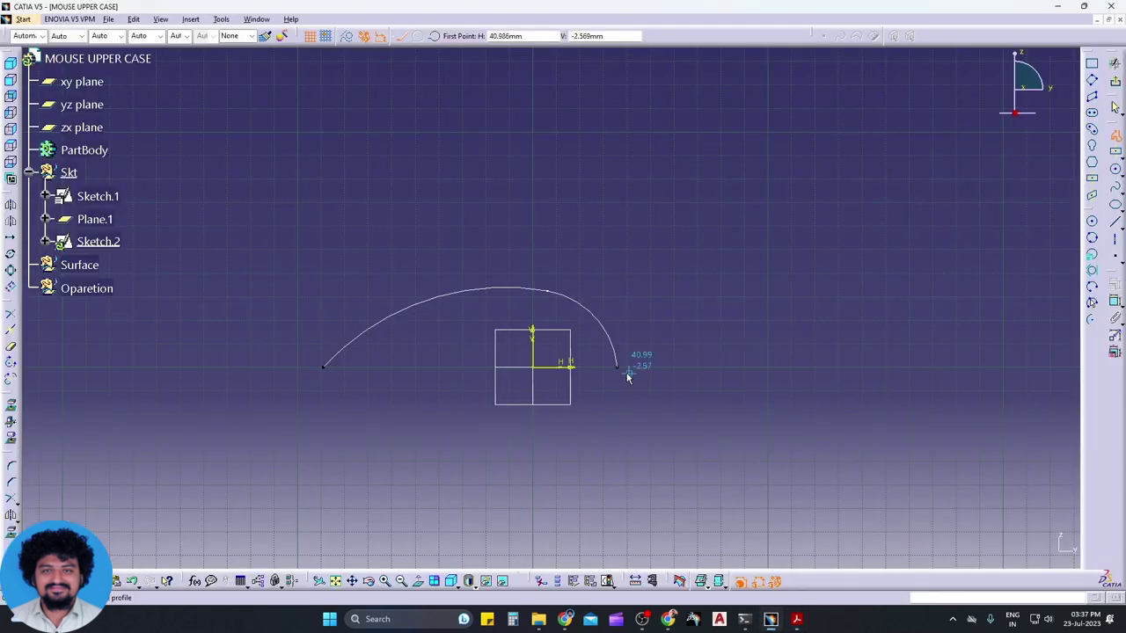
Draw the smaller inner arch profile, then zoom and pan to centre it
click(598, 363)
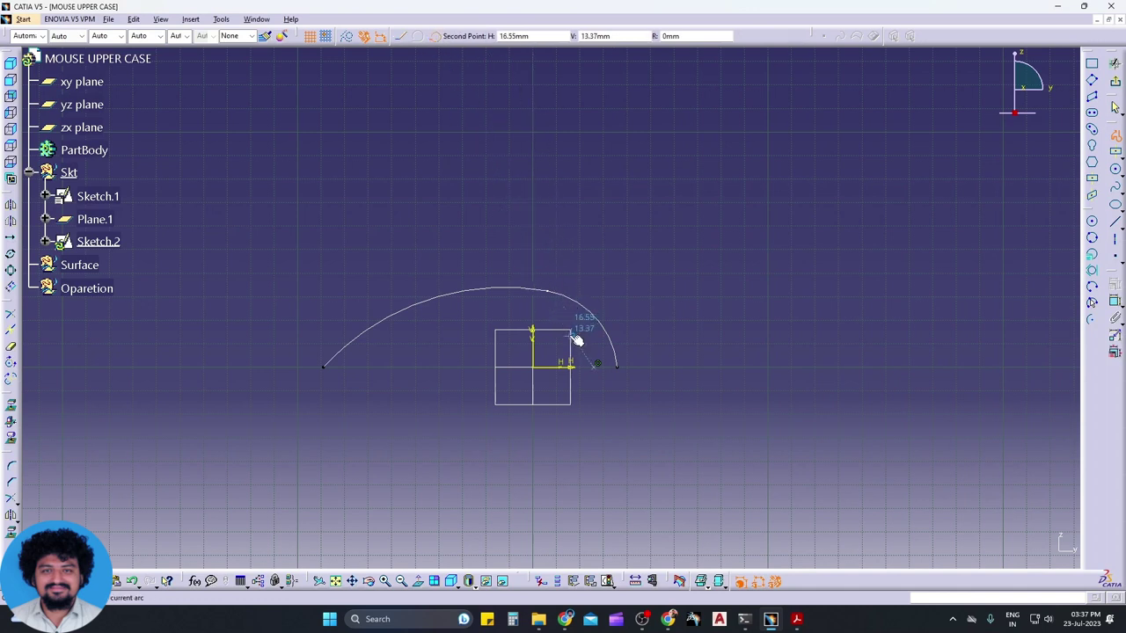
click(522, 313)
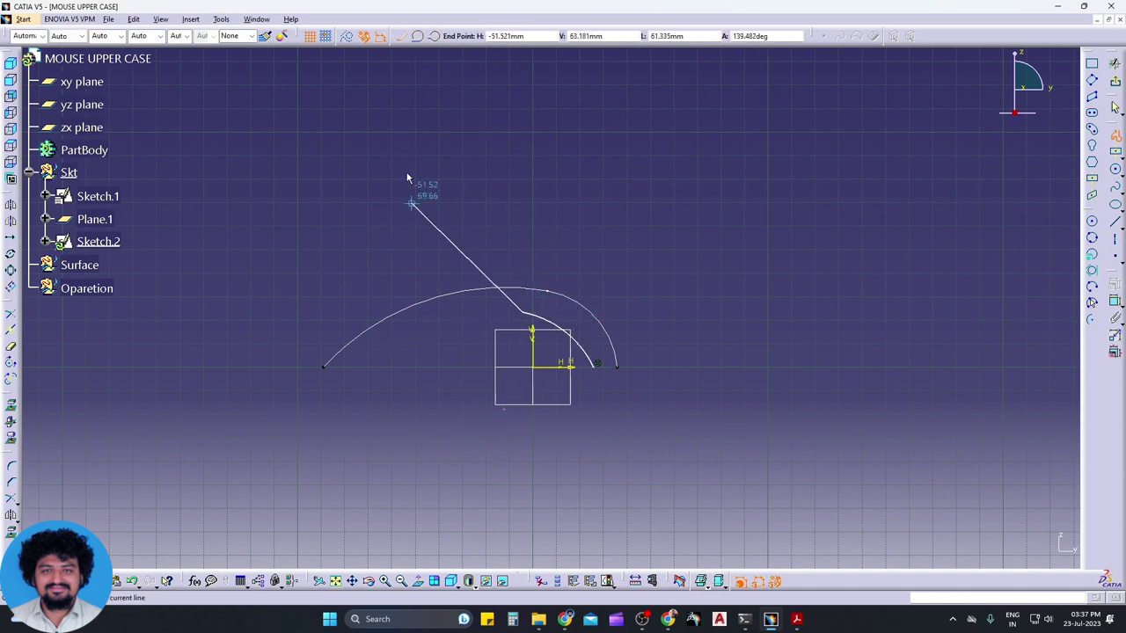
click(378, 365)
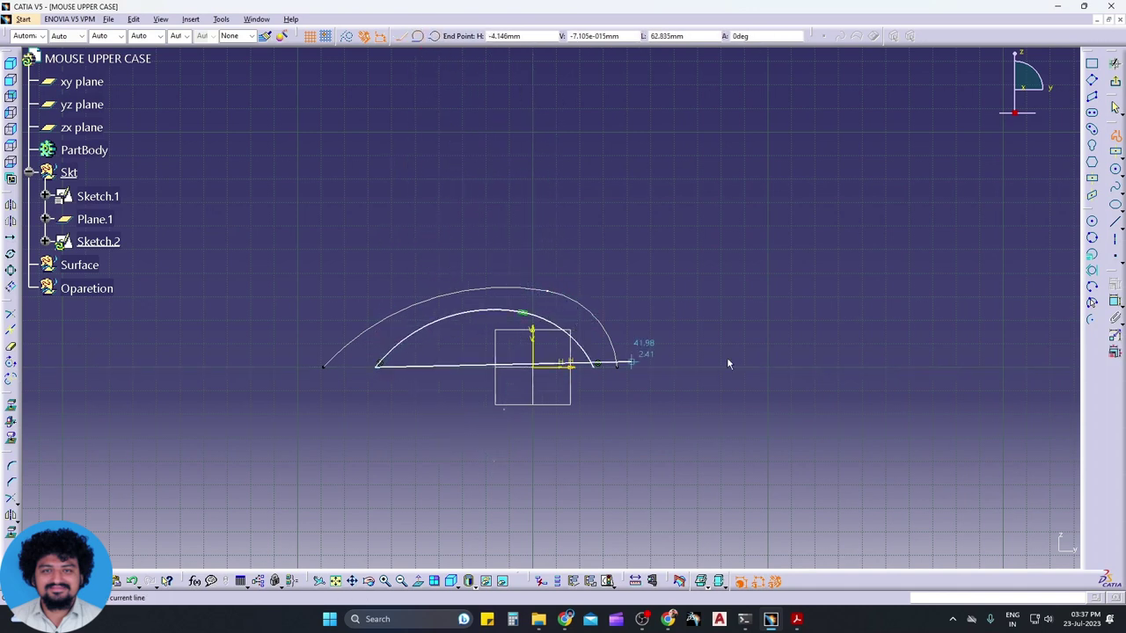
key(Escape)
middle_drag(655, 443, 656, 370)
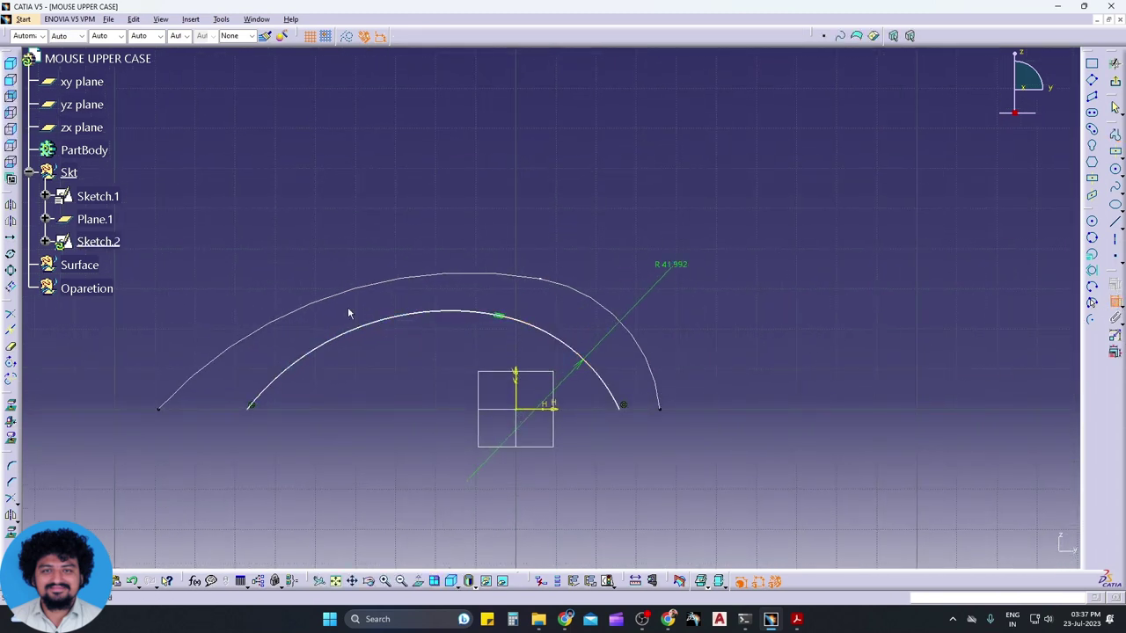
middle_drag(344, 299, 379, 254)
In Options > Display > Performance, make 3D and 2D accuracy proportional at 0.01
click(221, 18)
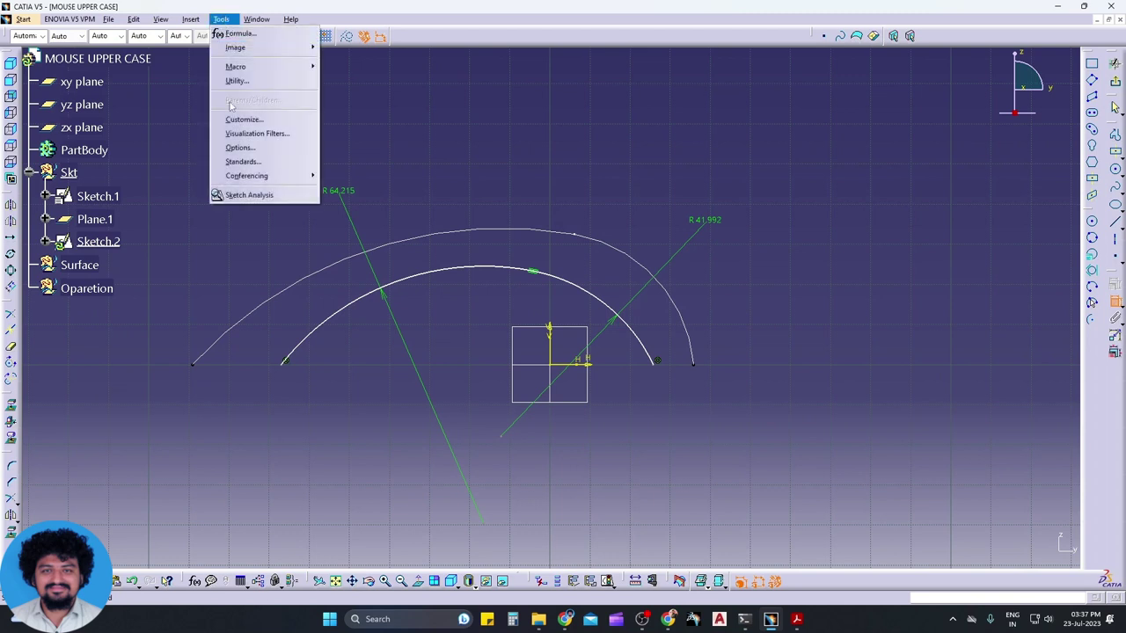
click(239, 147)
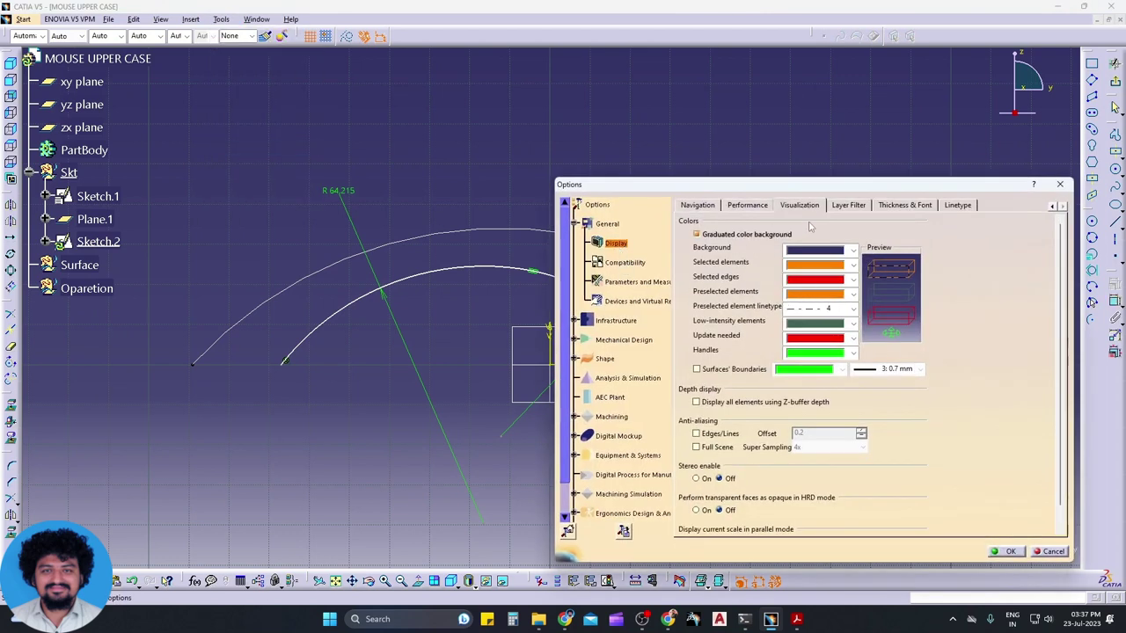
click(754, 208)
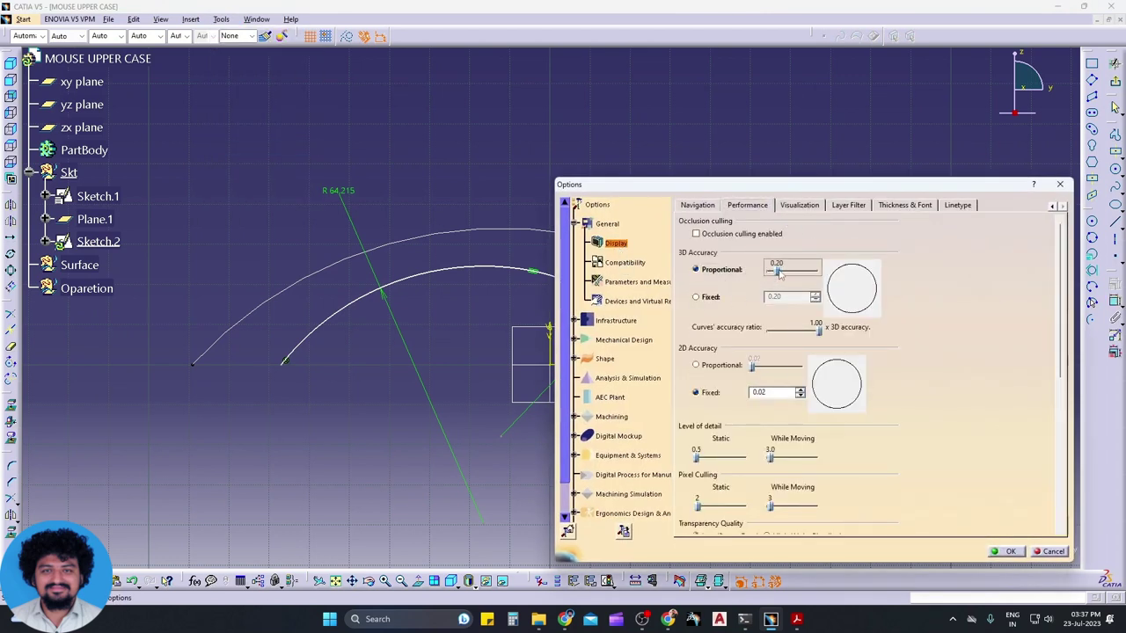
drag(778, 272, 766, 272)
click(696, 365)
drag(753, 366, 749, 367)
click(1008, 551)
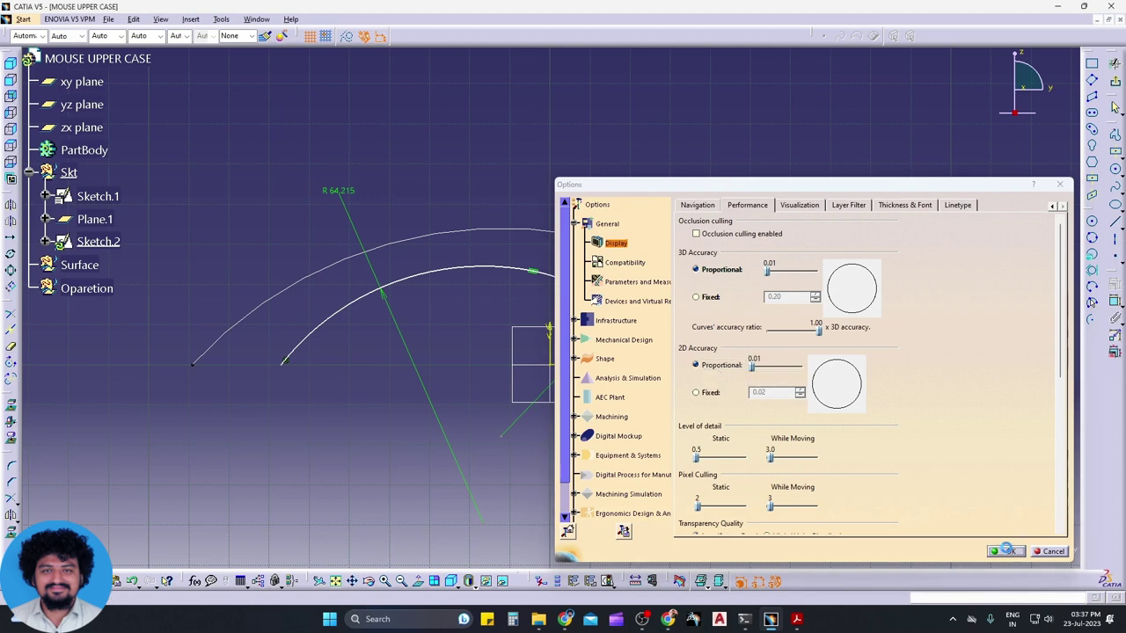
key(alt+Tab)
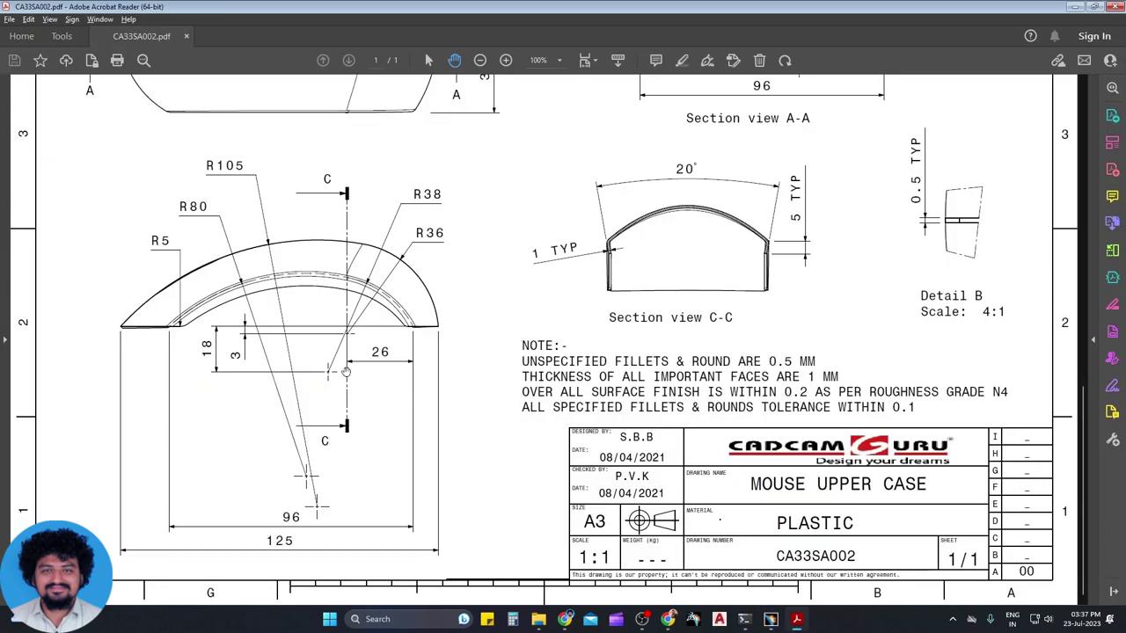
Dimension the inner arc centre's height and horizontal offset, setting the offset to 26
key(alt+Tab)
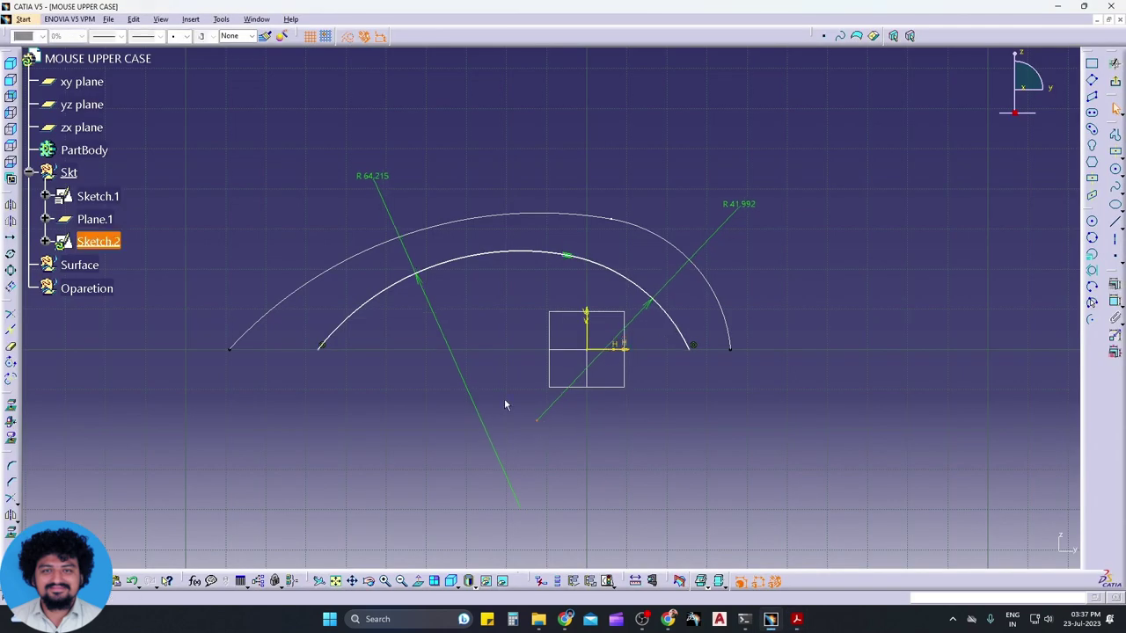
click(1093, 304)
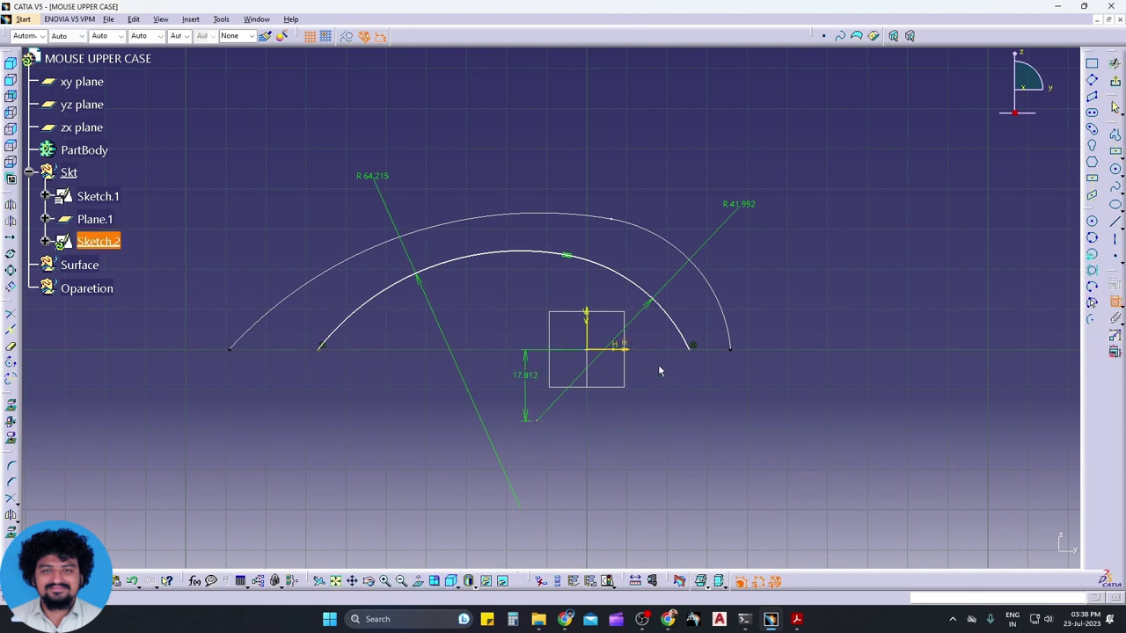
click(692, 349)
click(694, 354)
key(alt+Tab)
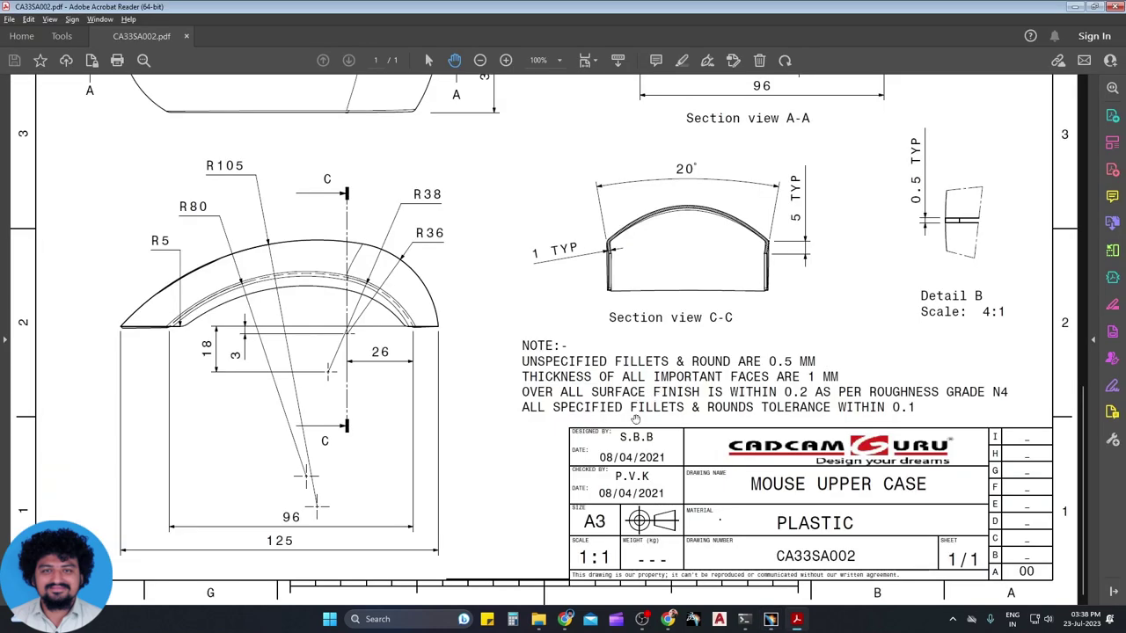
key(alt+Tab)
double_click(630, 422)
text(26)
key(Return)
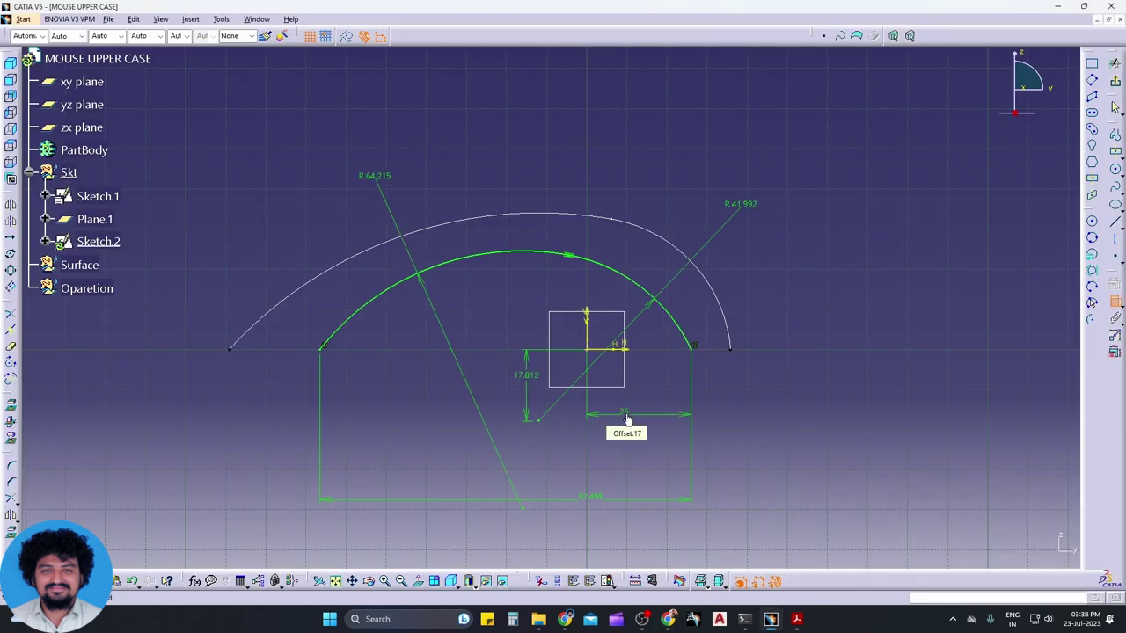
Open the 92.698 width dimension and cancel the edit after checking the drawing
key(alt+Tab)
key(alt+Tab)
double_click(581, 498)
text(9)
key(Escape)
key(alt+Tab)
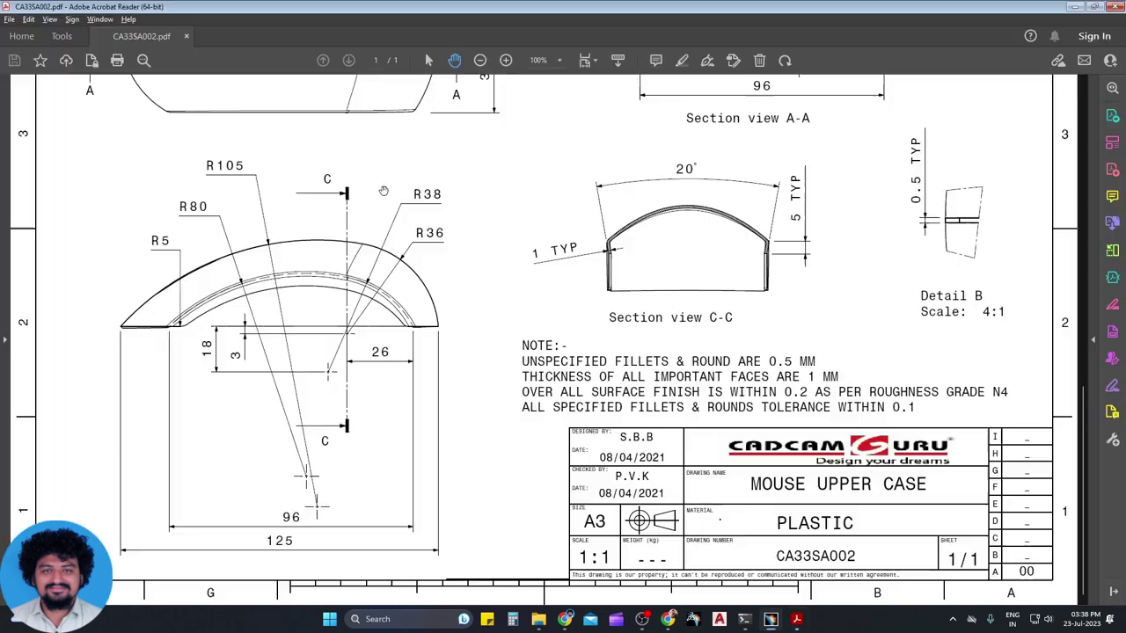
key(alt+Tab)
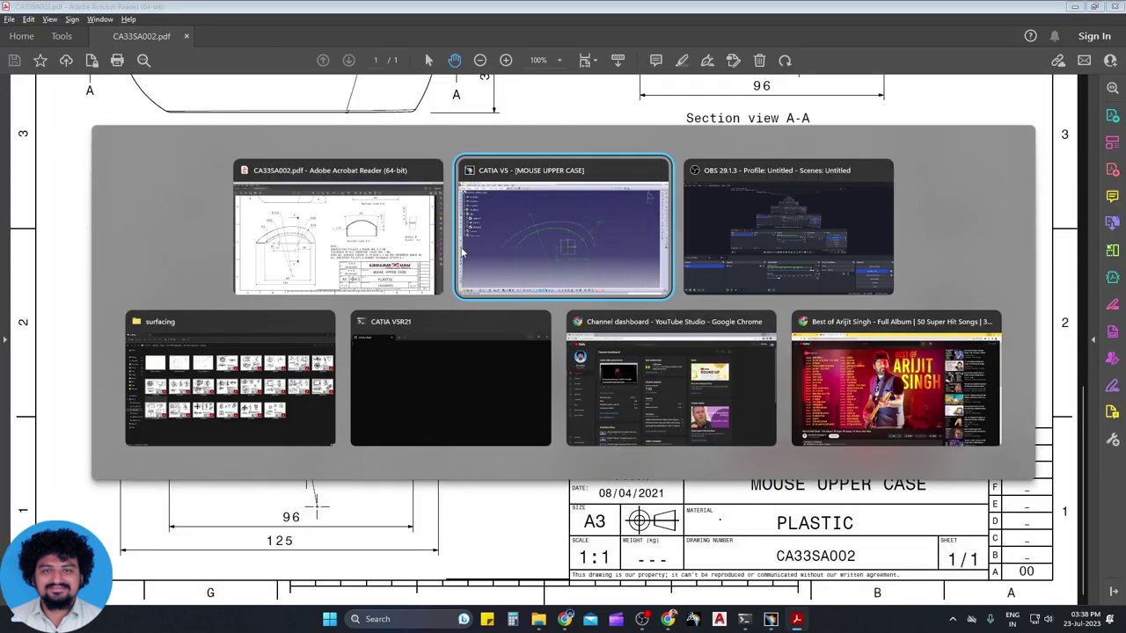
Set the inner arc radii to 38 and 80 and the vertical offset to 18
double_click(759, 215)
text(38)
key(Return)
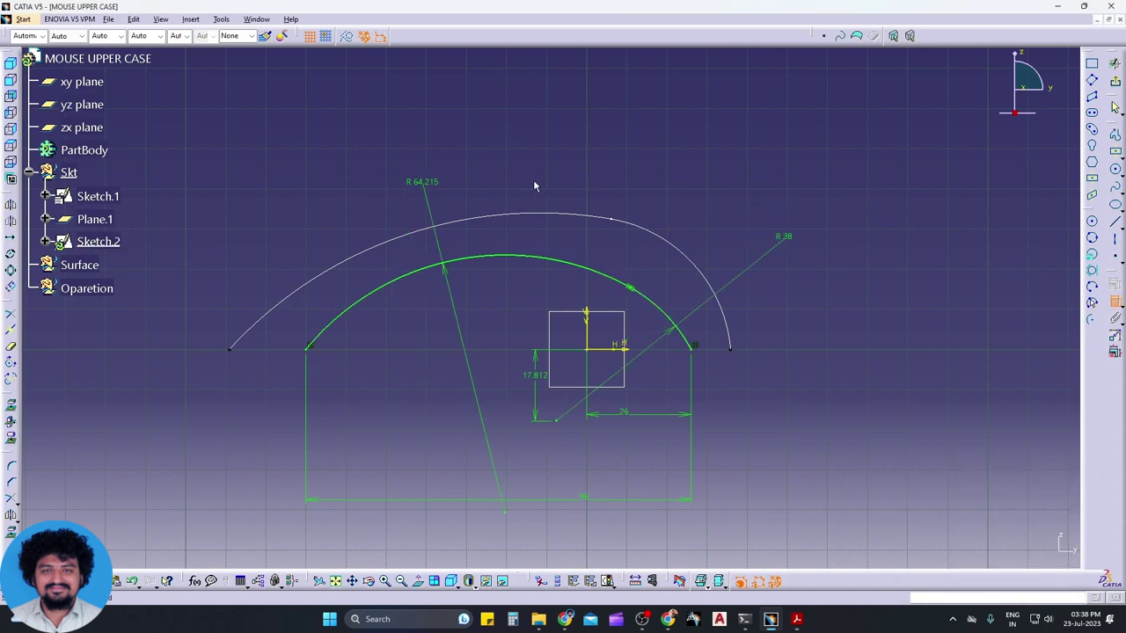
double_click(426, 181)
text(80)
key(Return)
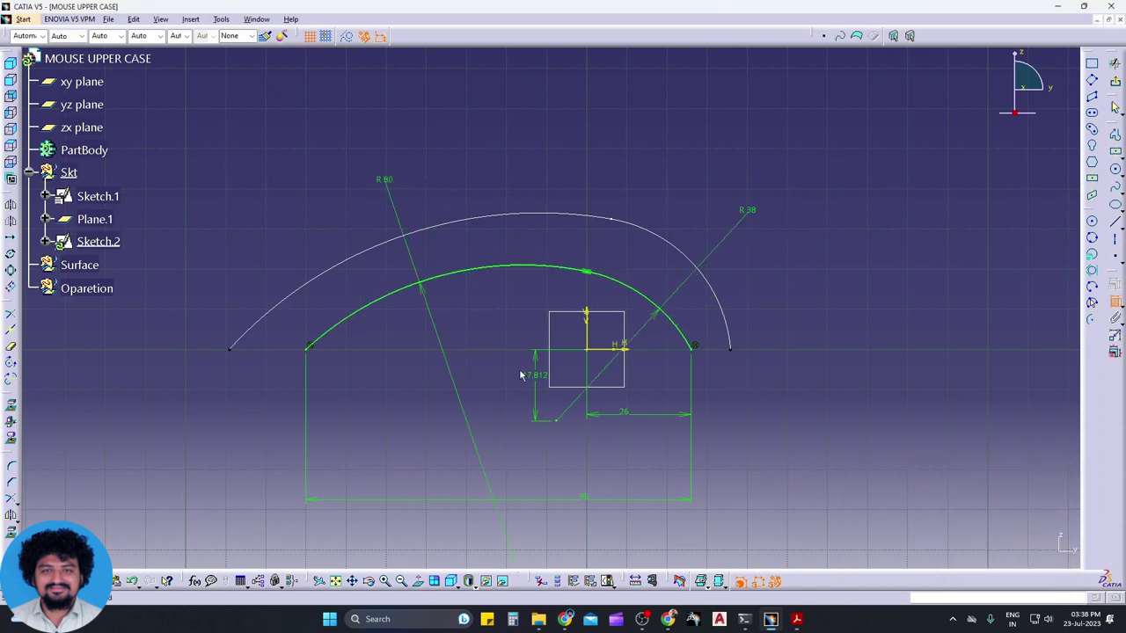
double_click(533, 376)
text(18mm)
key(Return)
key(alt+Tab)
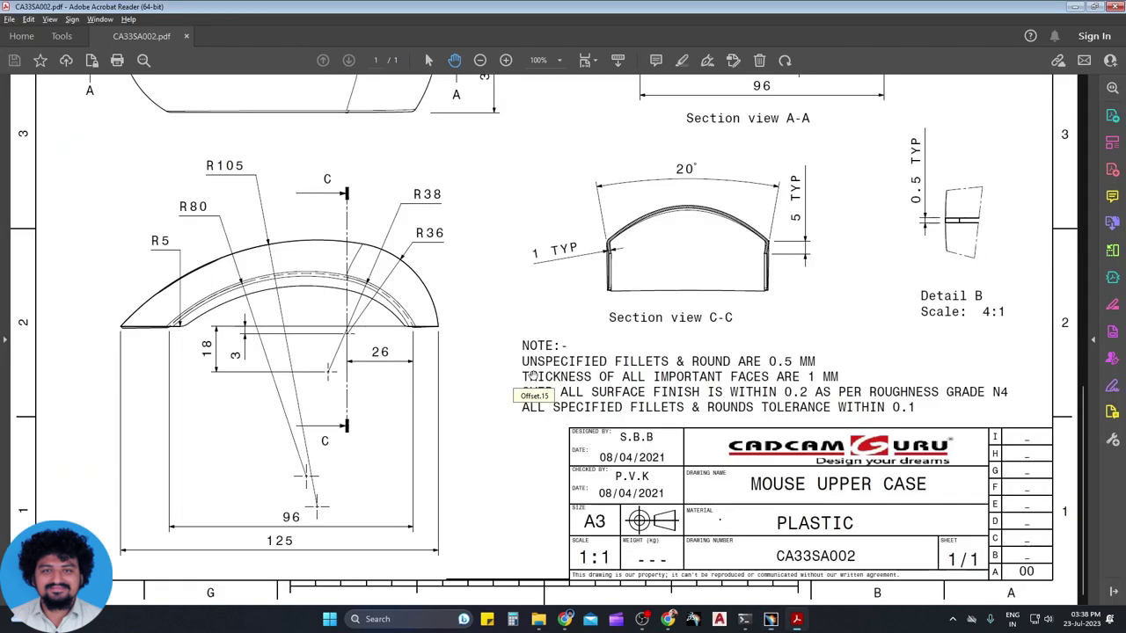
key(alt+Tab)
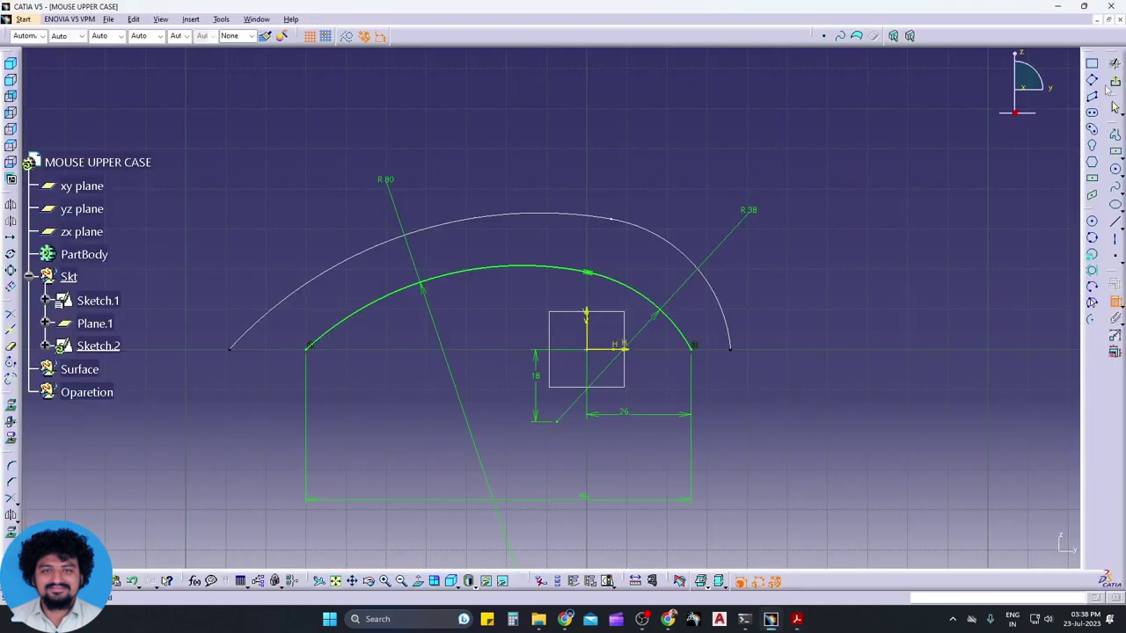
Leave Sketch.2, mirror it about the yz plane, and orbit to inspect the copy
click(1113, 81)
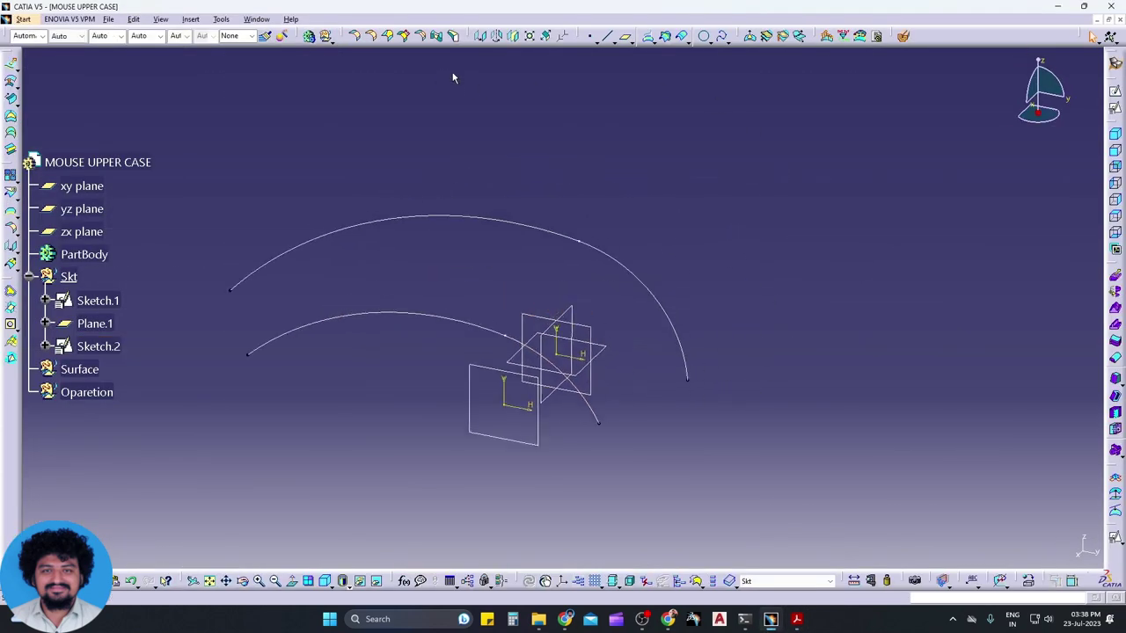
click(512, 37)
click(462, 323)
click(585, 335)
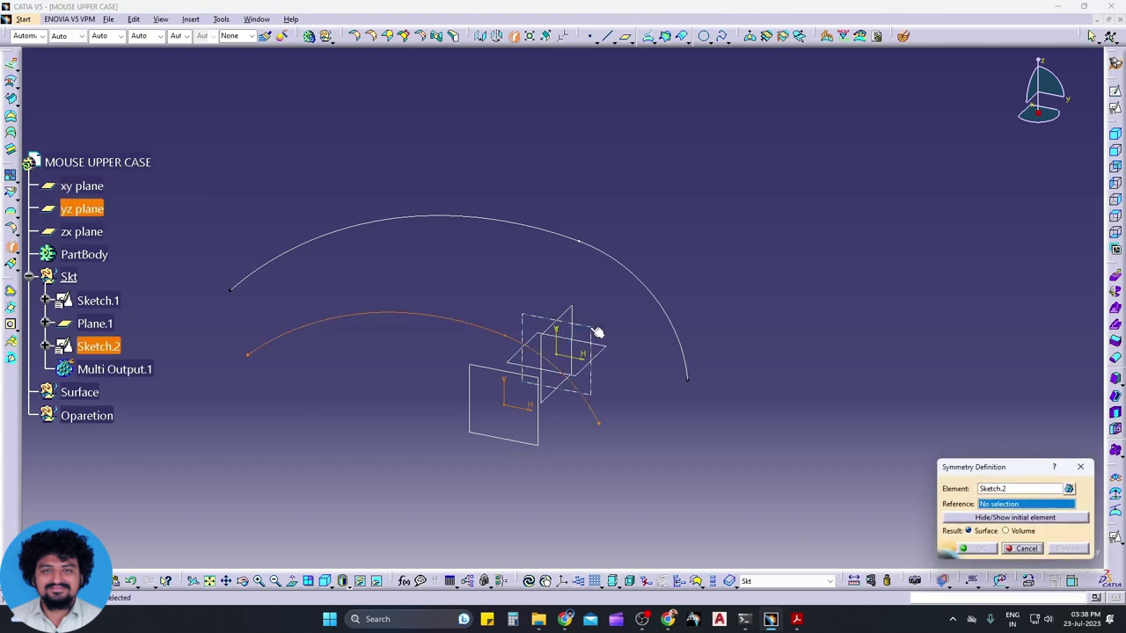
click(979, 549)
mouse_move(528, 332)
middle_down()
mouse_move(630, 425)
mouse_move(662, 389)
middle_up()
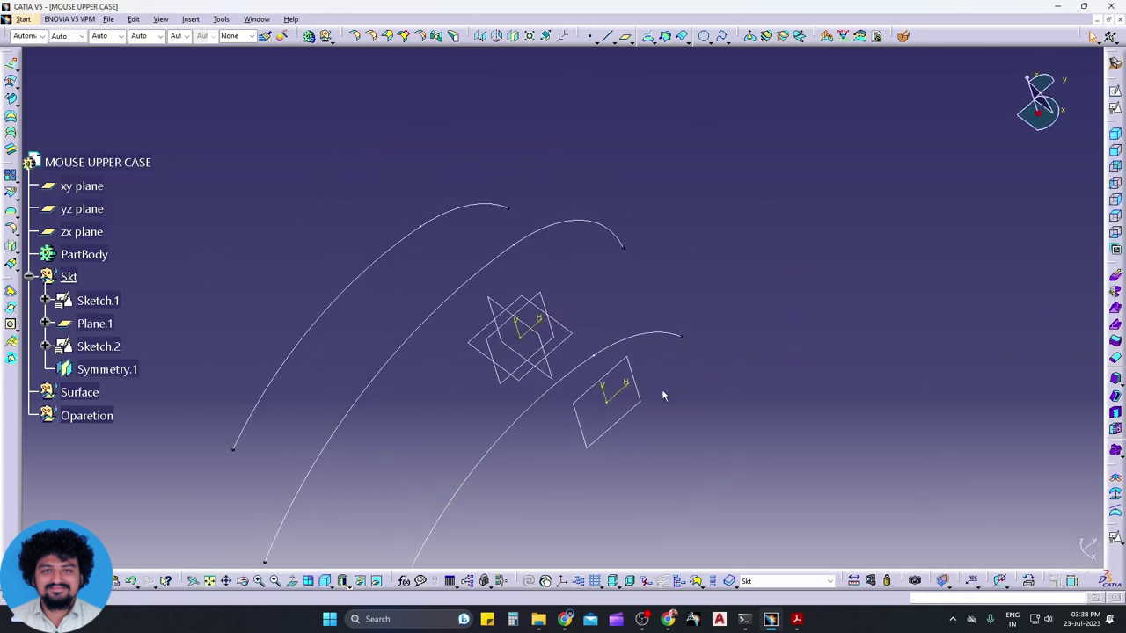
Create a positioned sketch on the xy plane and draw a three-point arc across the top
click(1114, 91)
click(568, 331)
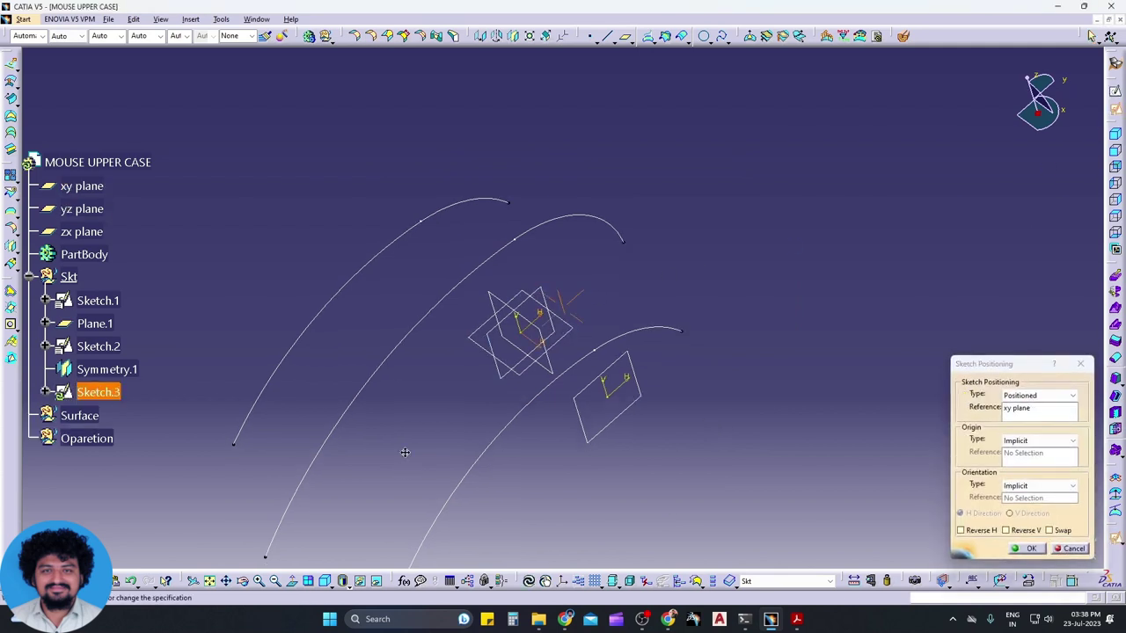
middle_drag(568, 330, 516, 520)
click(1026, 547)
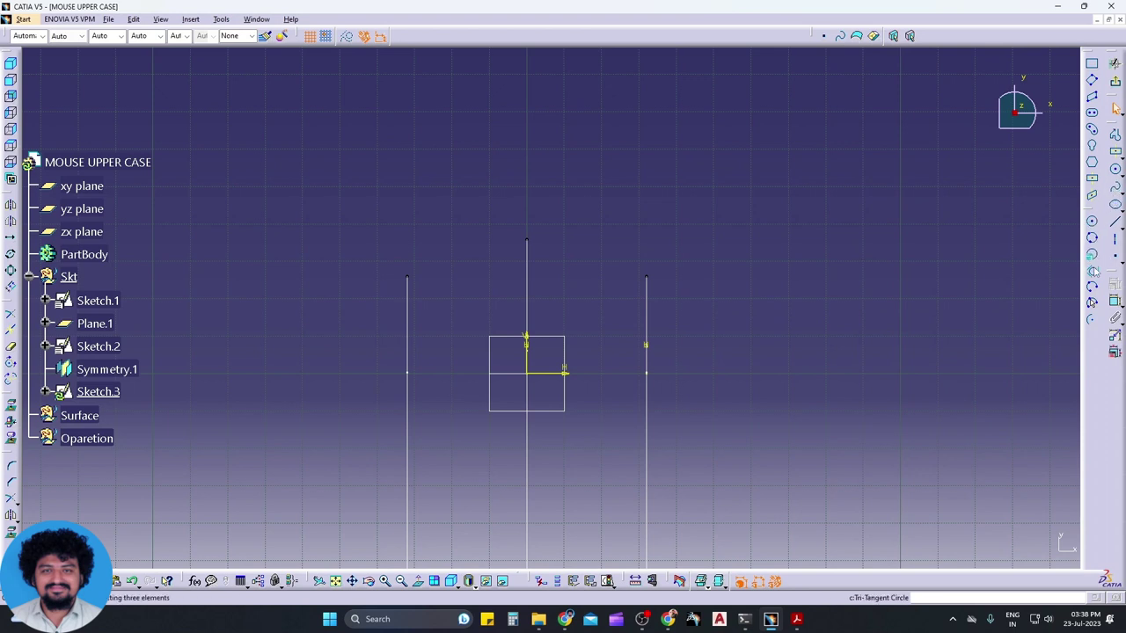
click(1093, 272)
click(400, 251)
click(518, 204)
click(631, 239)
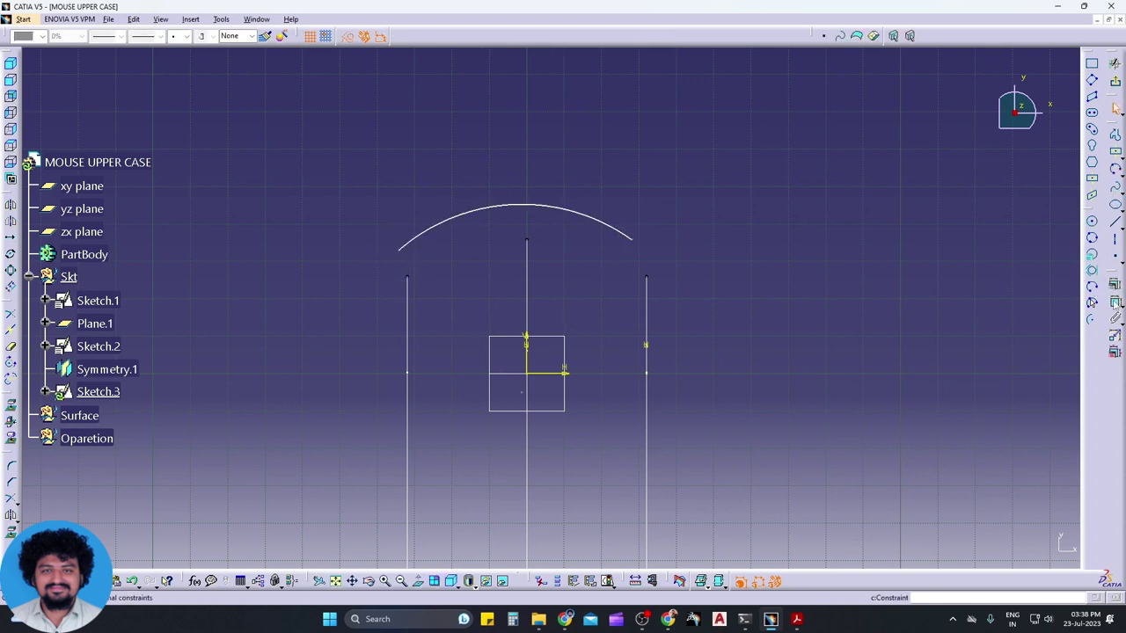
Make the arc's ends coincident with the top ends of the right and left side lines
scroll(699, 288, up, 2)
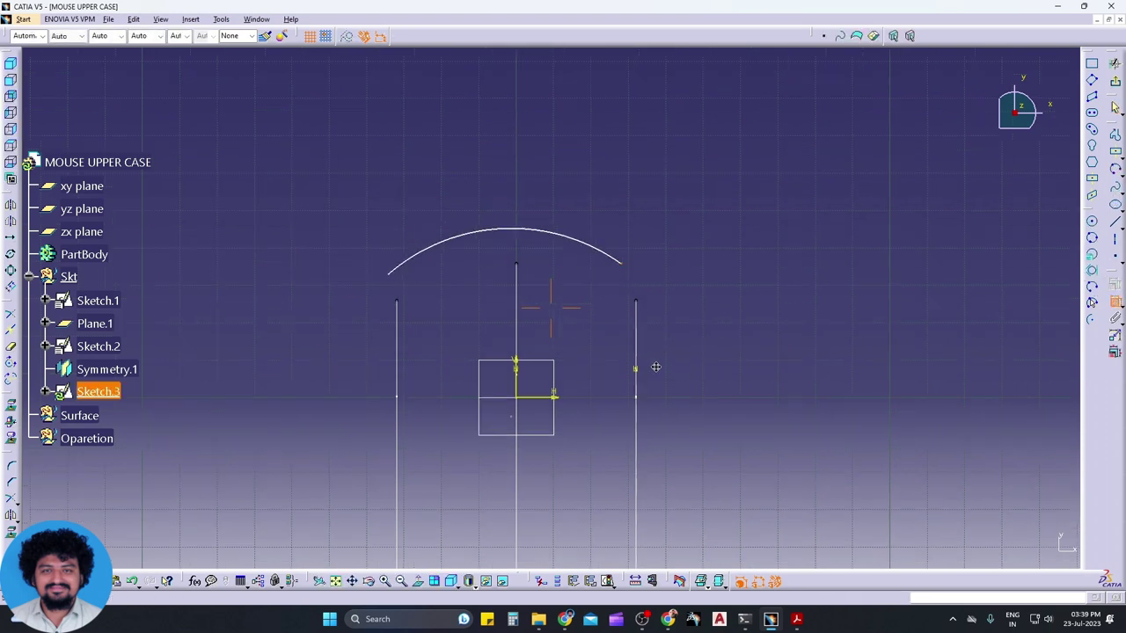
click(658, 239)
click(680, 299)
right_click(691, 249)
click(734, 340)
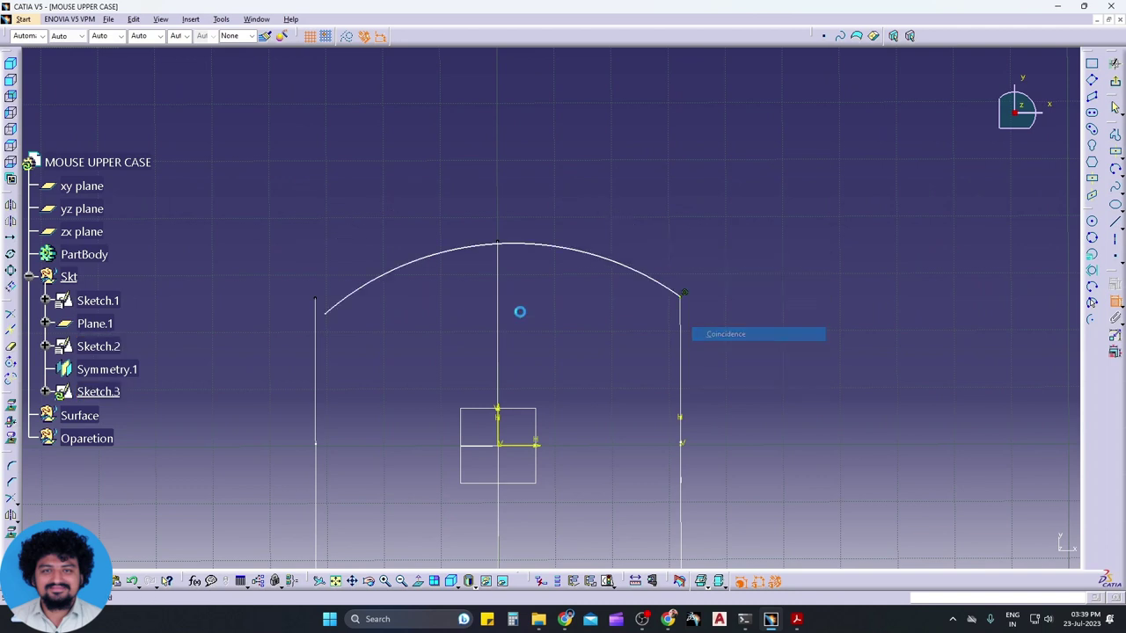
click(326, 315)
ctrl+click(315, 300)
right_click(328, 240)
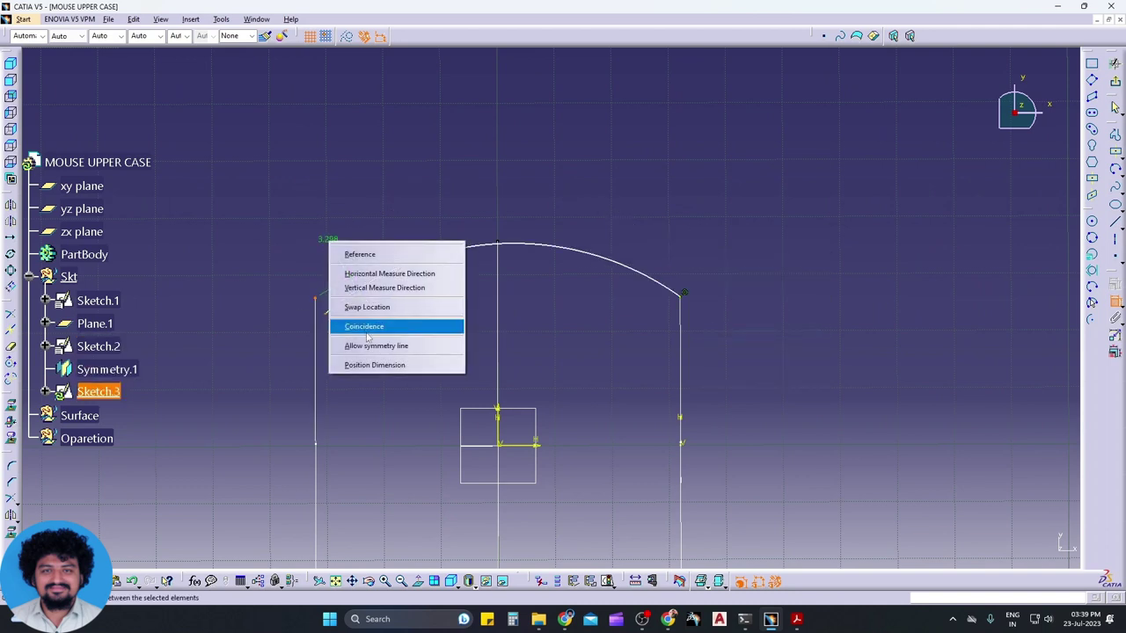
click(390, 323)
Make the arc concentric with the middle line's top point and exit the sketch
click(504, 245)
right_click(513, 204)
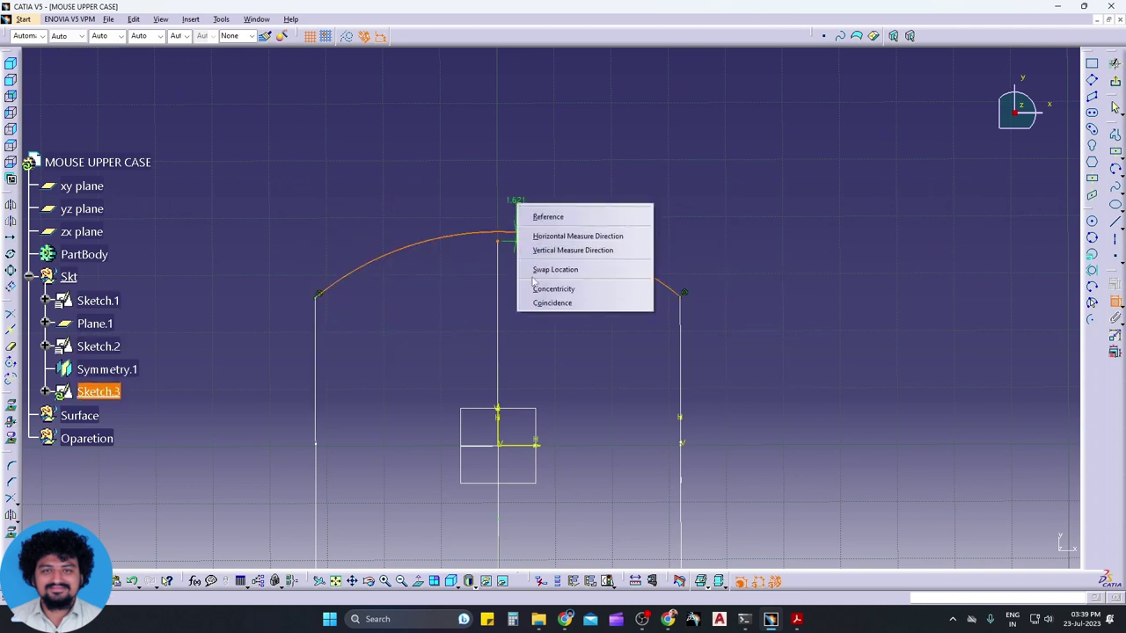
click(545, 288)
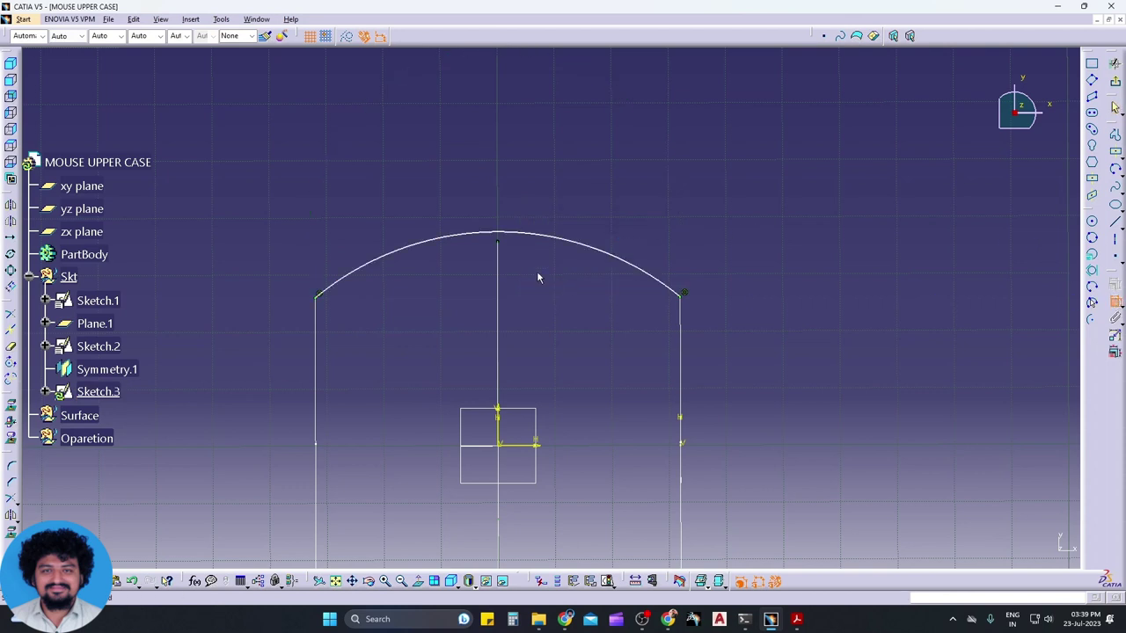
click(505, 234)
right_click(528, 201)
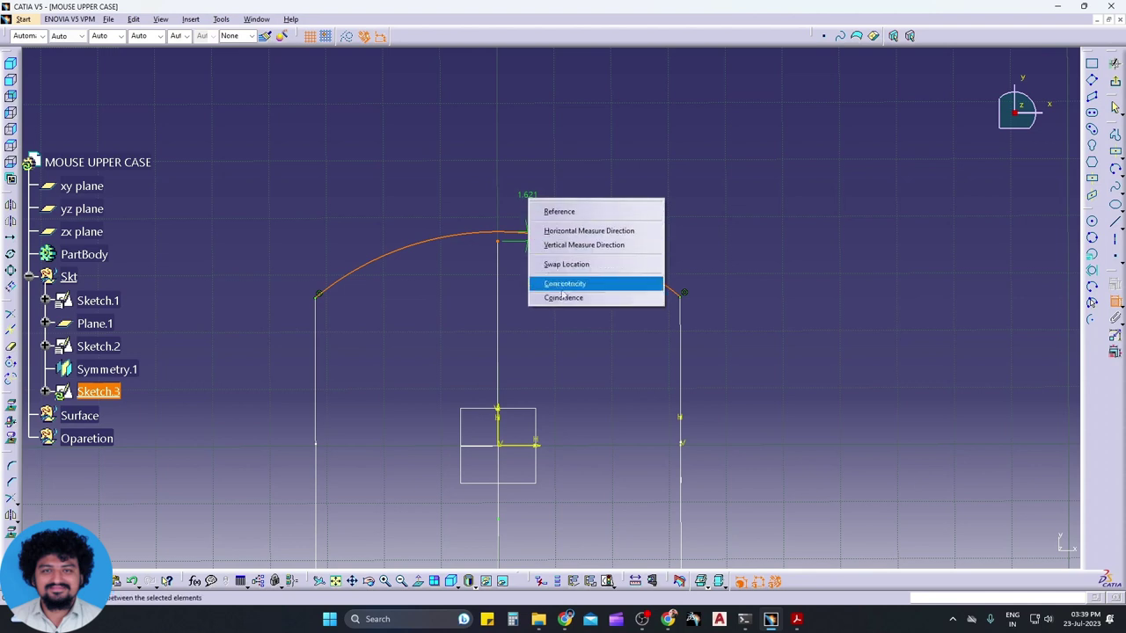
click(566, 284)
click(1115, 88)
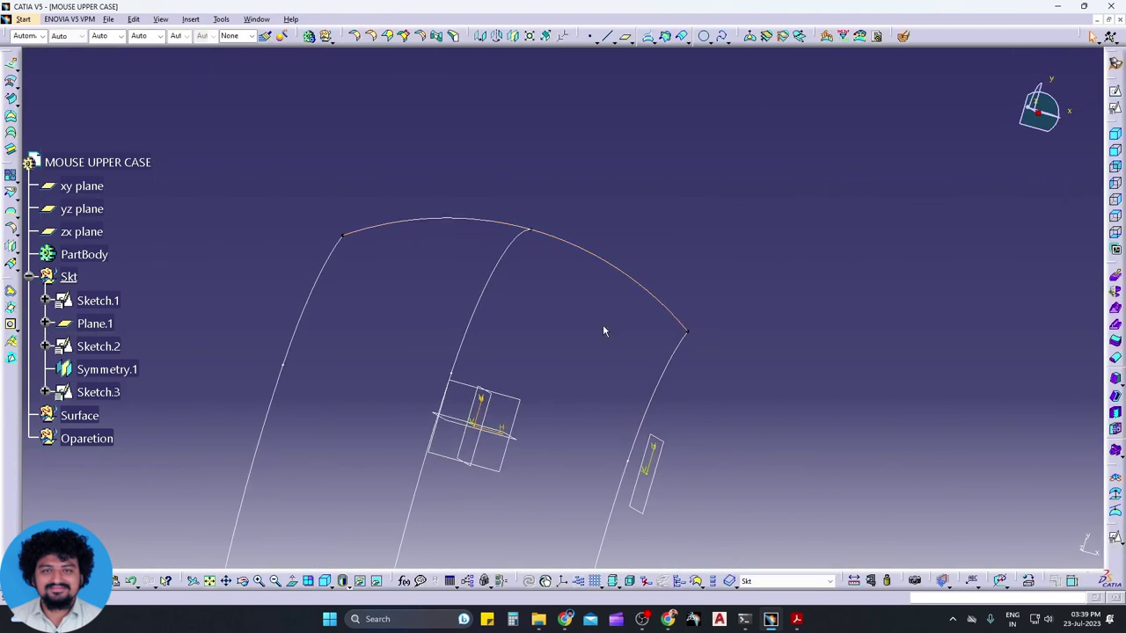
Create positioned Sketch.4 and draw a three-point arc across the bottom
middle_drag(603, 327, 638, 313)
click(1115, 107)
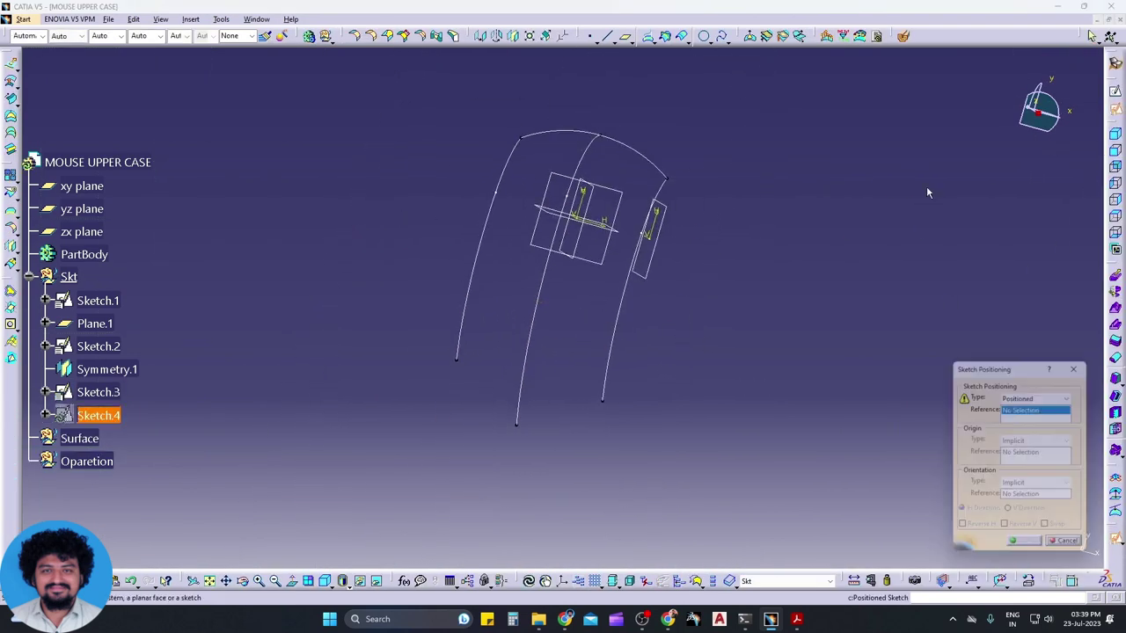
click(1029, 548)
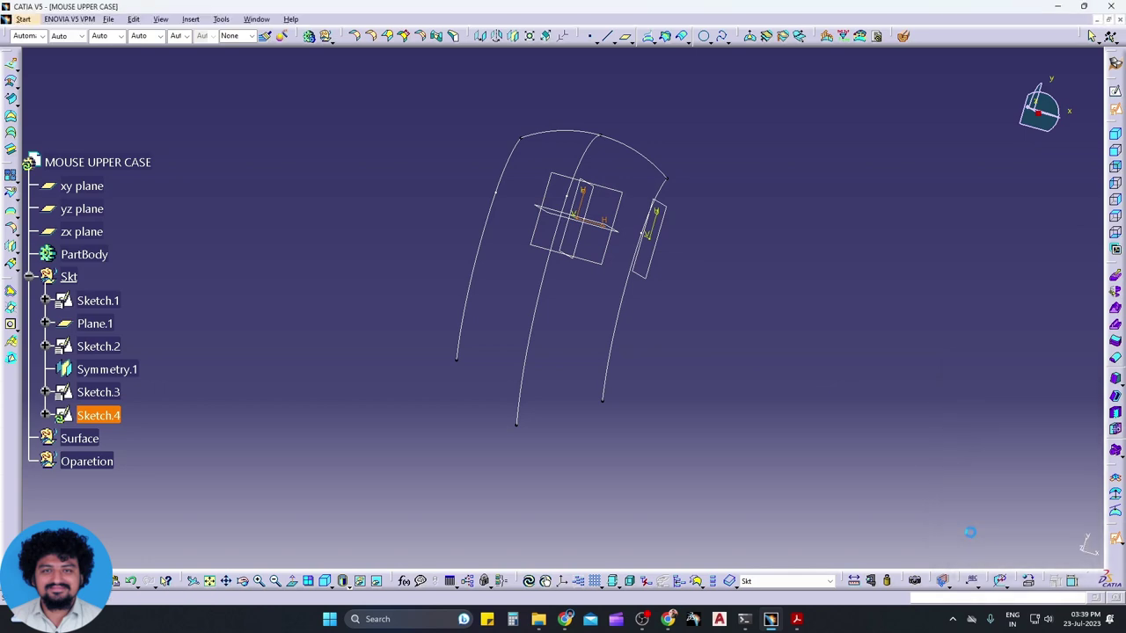
click(427, 420)
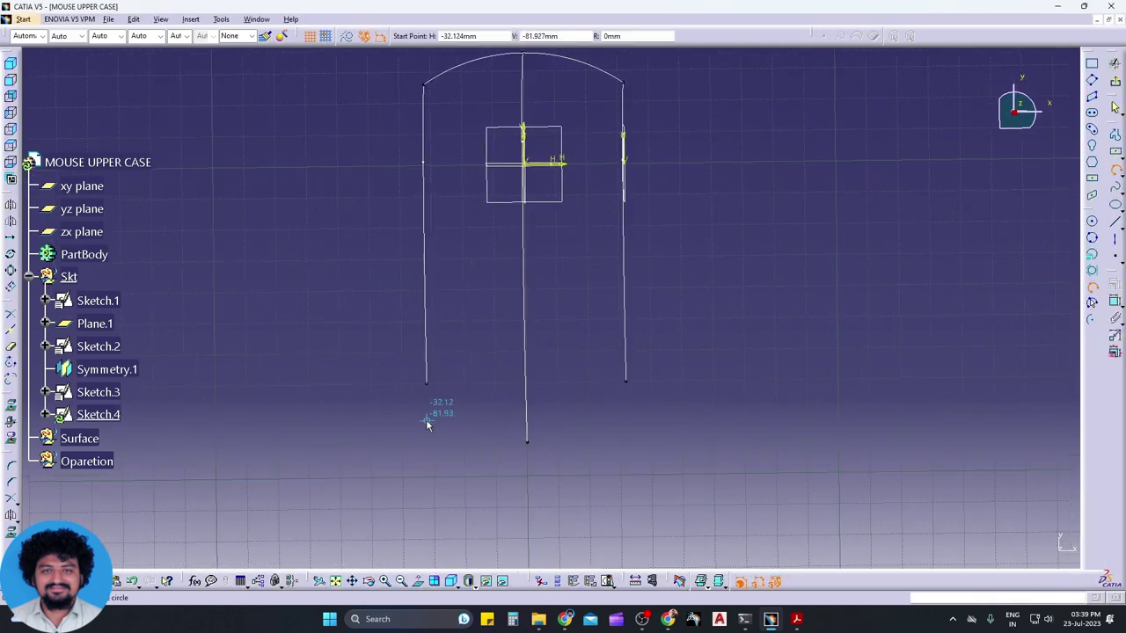
click(614, 435)
click(528, 495)
Make the arc's ends coincident with the side lines' bottom ends and fully constrain the arc
click(1115, 302)
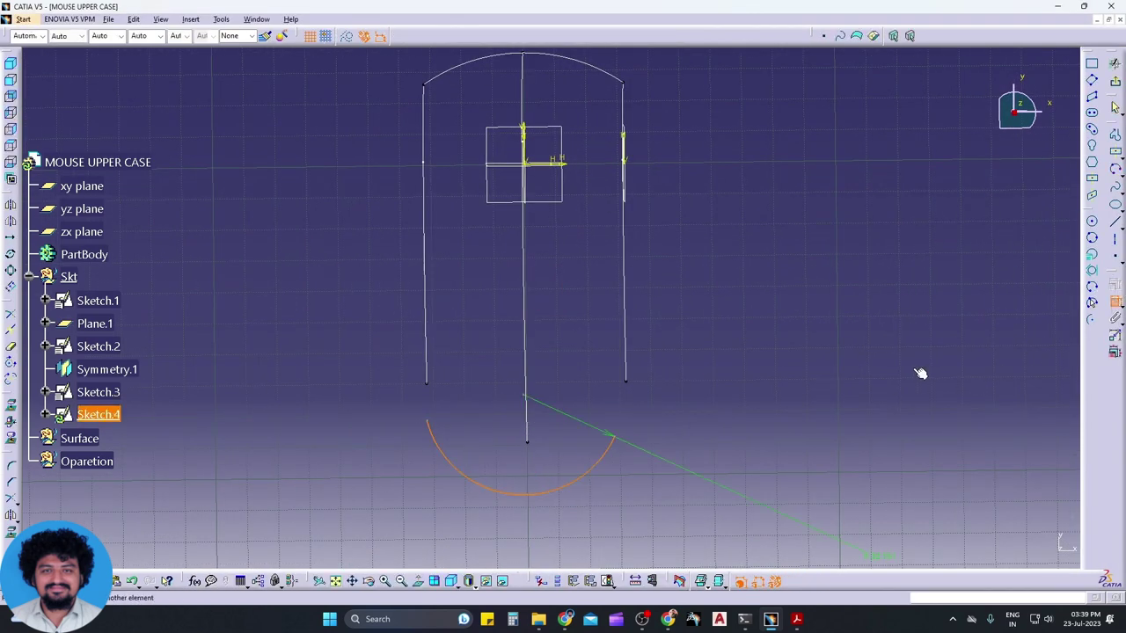
click(626, 381)
click(614, 437)
right_click(694, 439)
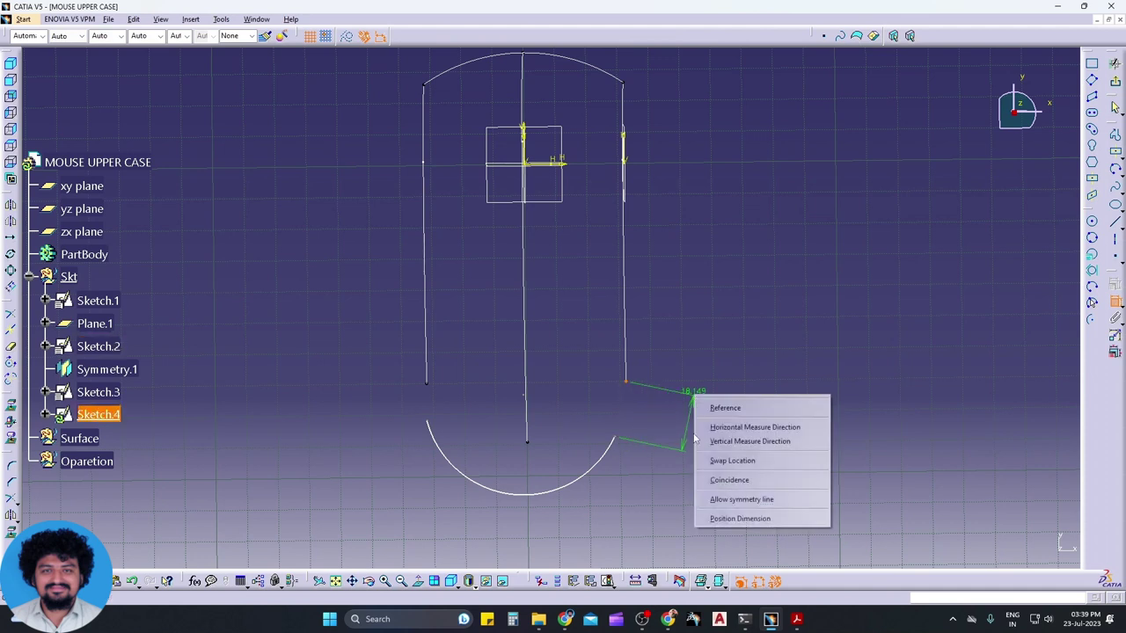
click(729, 479)
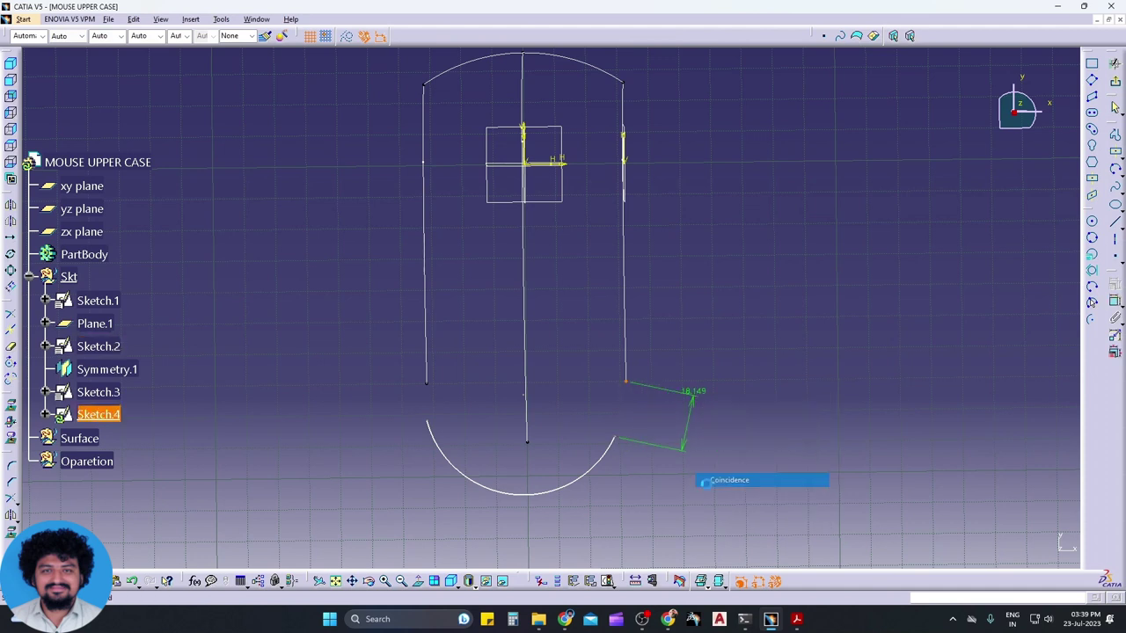
click(427, 380)
click(438, 366)
right_click(403, 415)
click(438, 455)
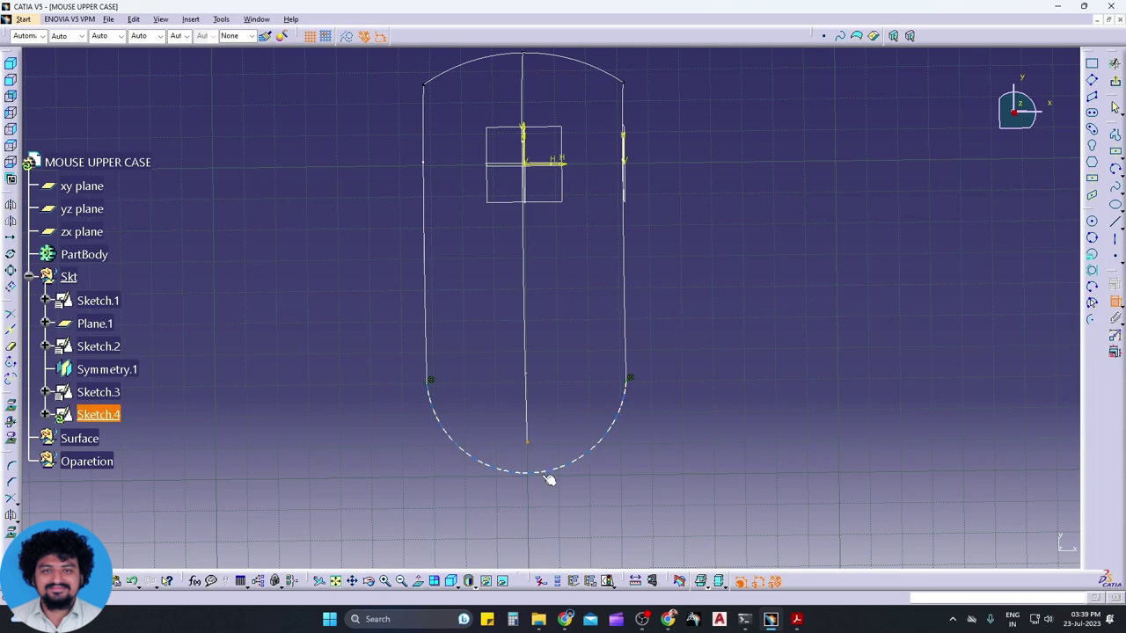
right_click(548, 480)
click(607, 516)
Switch to the mouse drawing PDF to verify the lower arc
key(alt+Tab)
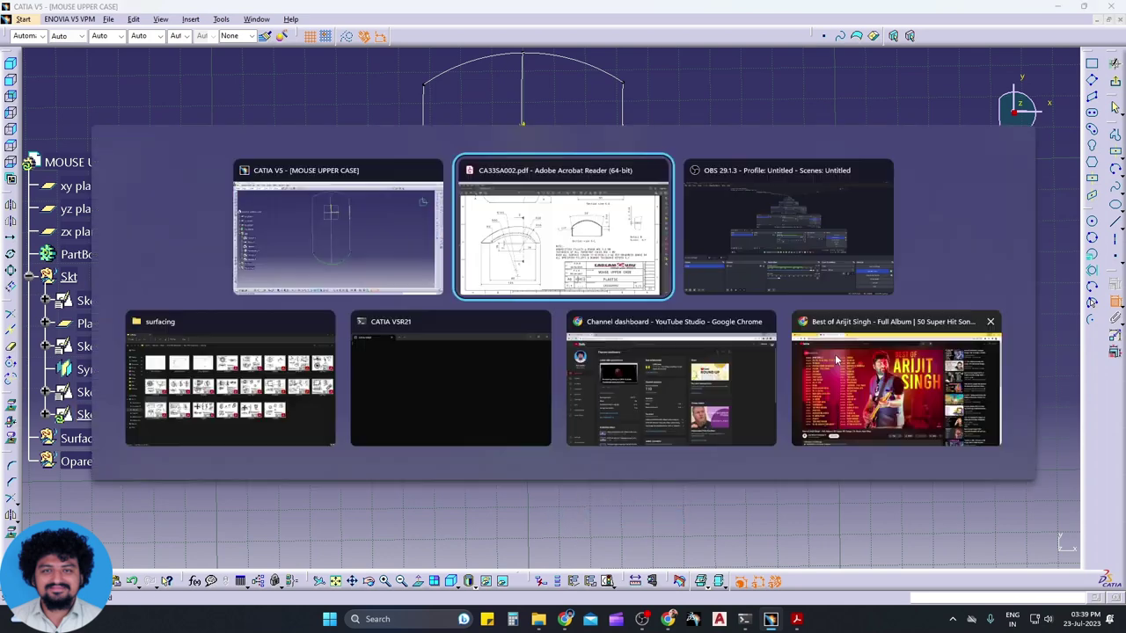
key(alt+Tab)
key(alt+Tab)
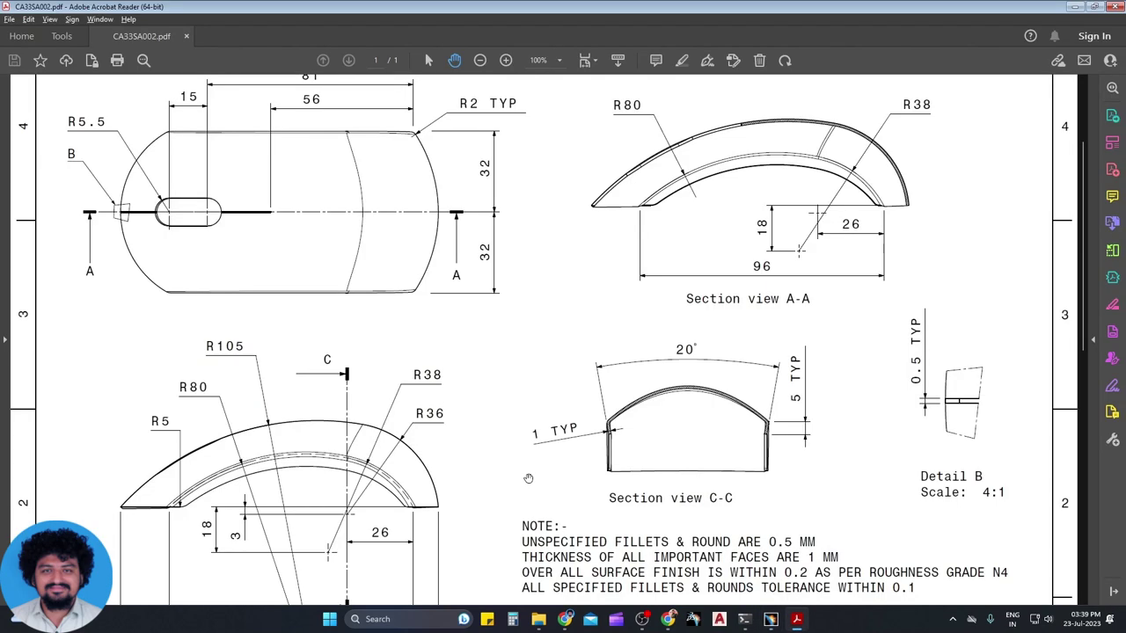
key(alt+Tab)
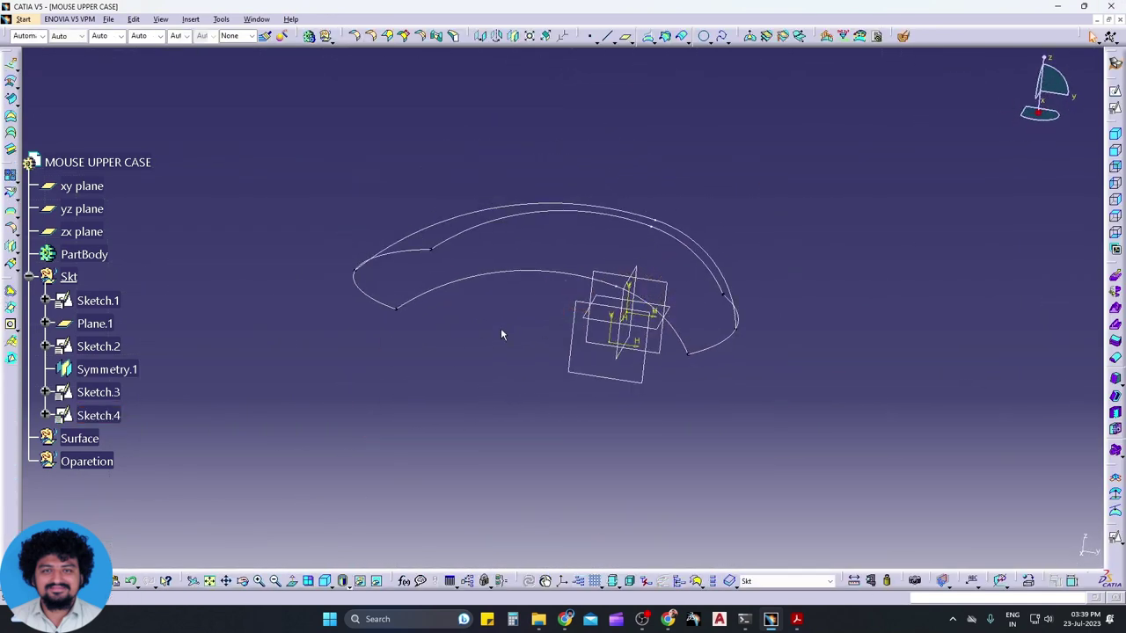
Make Surface the working set and pick Sketch.3 and Sketch.4 as loft sections
click(79, 333)
right_click(79, 333)
click(132, 422)
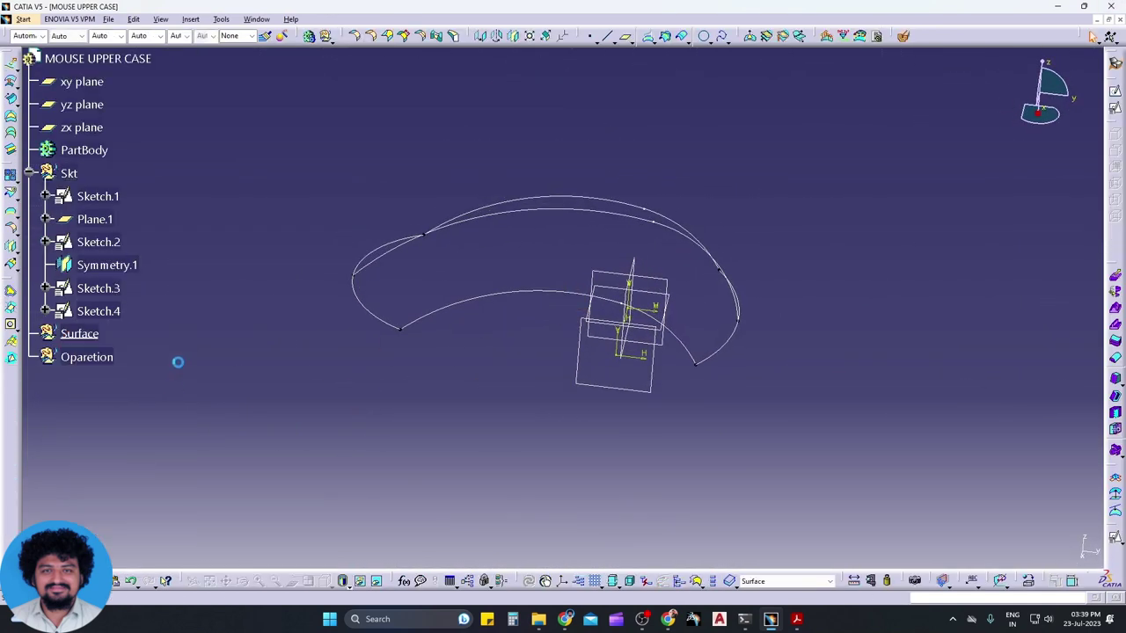
key(Return)
click(725, 353)
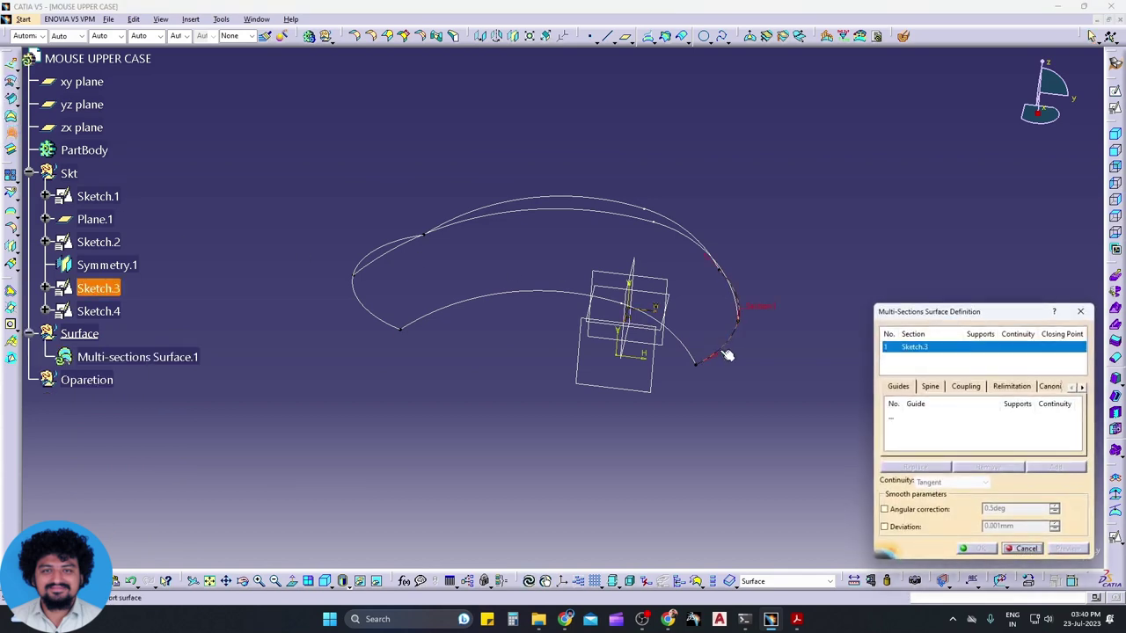
click(383, 320)
middle_drag(555, 322, 417, 402)
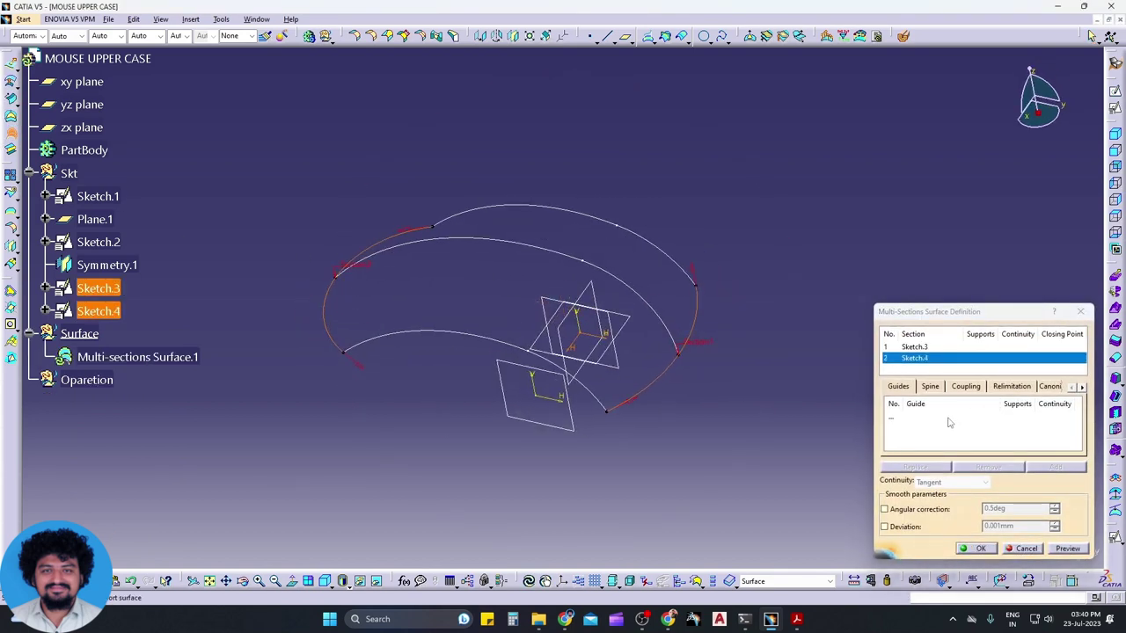
Add Sketch.1 and Symmetry.1 as guide curves and create Multi-sections Surface.1
click(913, 419)
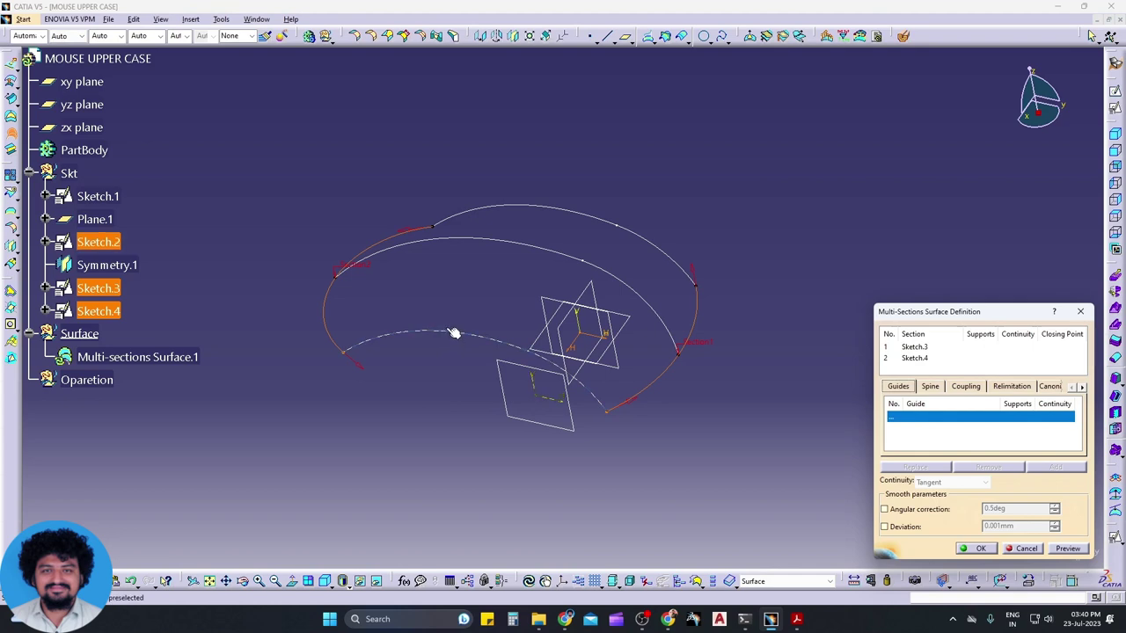
click(496, 244)
click(542, 209)
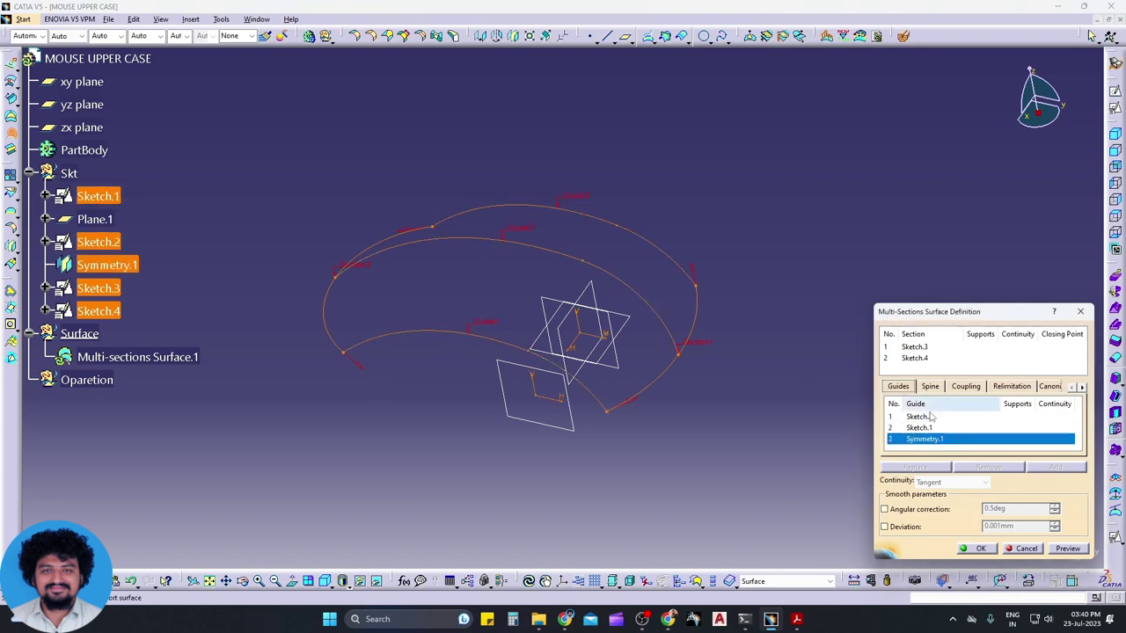
click(1062, 548)
mouse_move(654, 471)
middle_down()
mouse_move(624, 456)
mouse_move(669, 475)
middle_up()
click(981, 548)
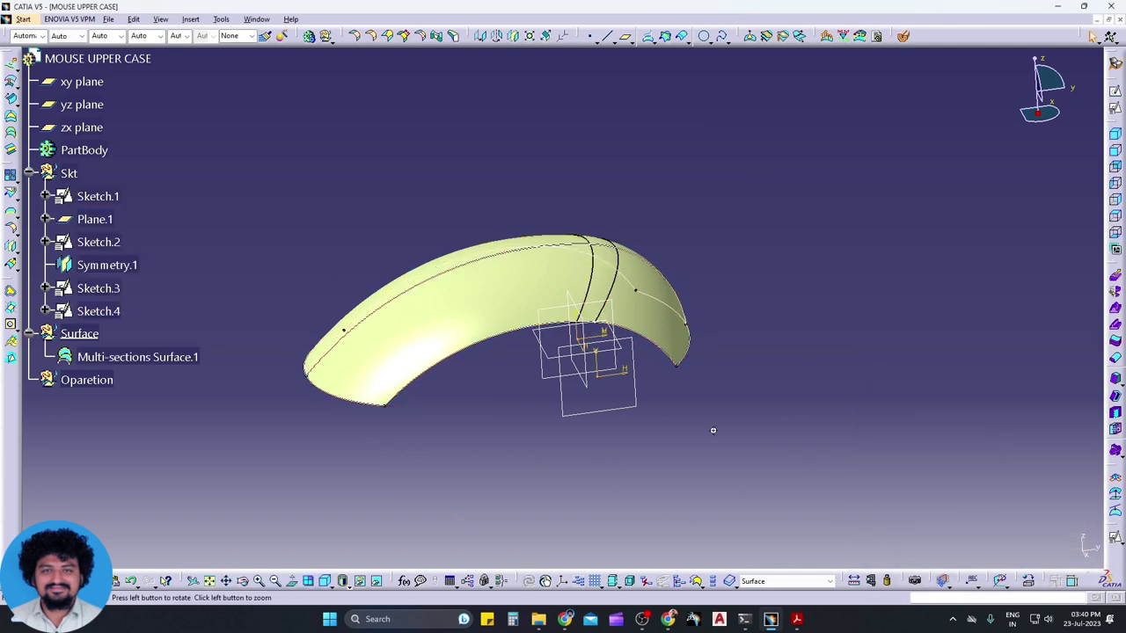
mouse_move(711, 427)
middle_down()
mouse_move(558, 429)
mouse_move(633, 349)
mouse_move(611, 379)
mouse_move(578, 344)
mouse_move(548, 377)
middle_up()
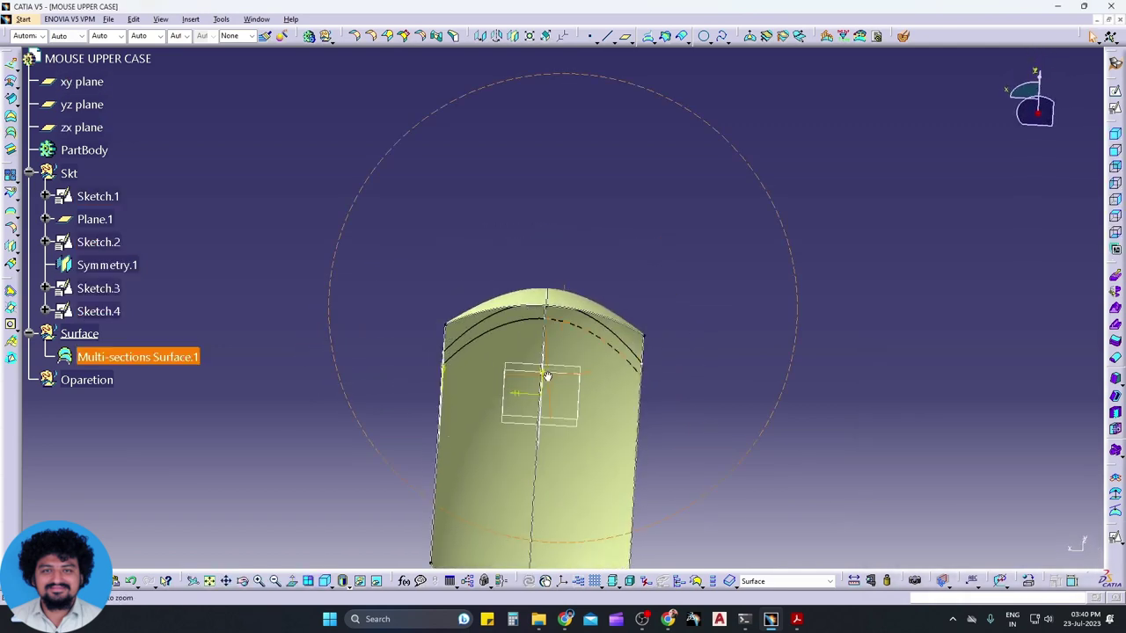
Compare the lofted shell against the drawing PDF, then bring up the Skt set's context menu
key(alt+Tab)
scroll(563, 356, down, 2)
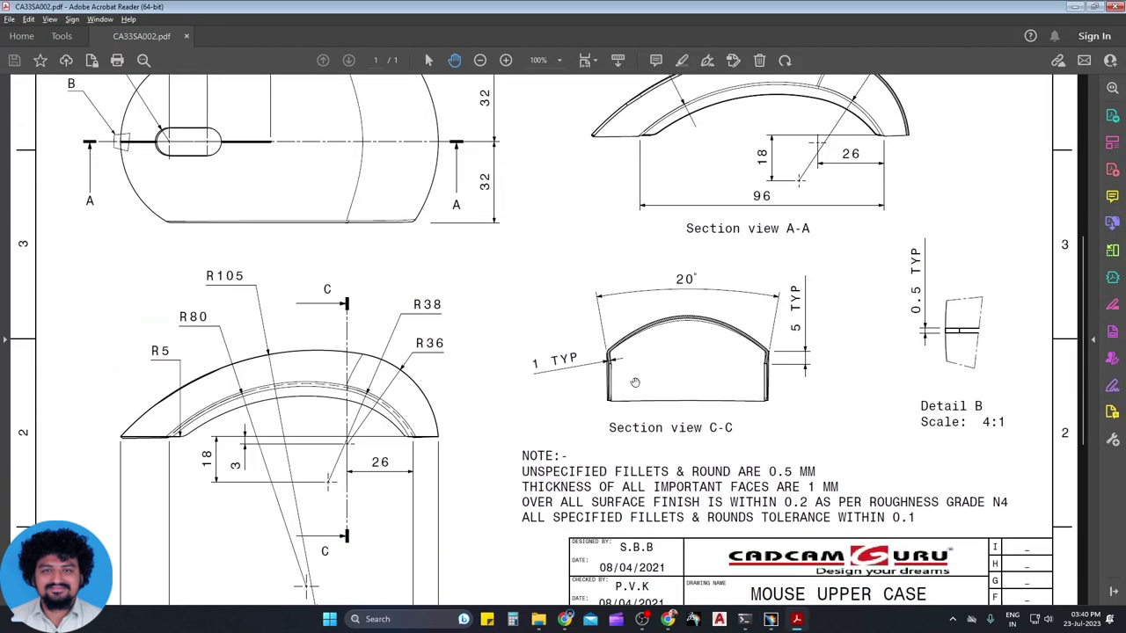
key(alt+Tab)
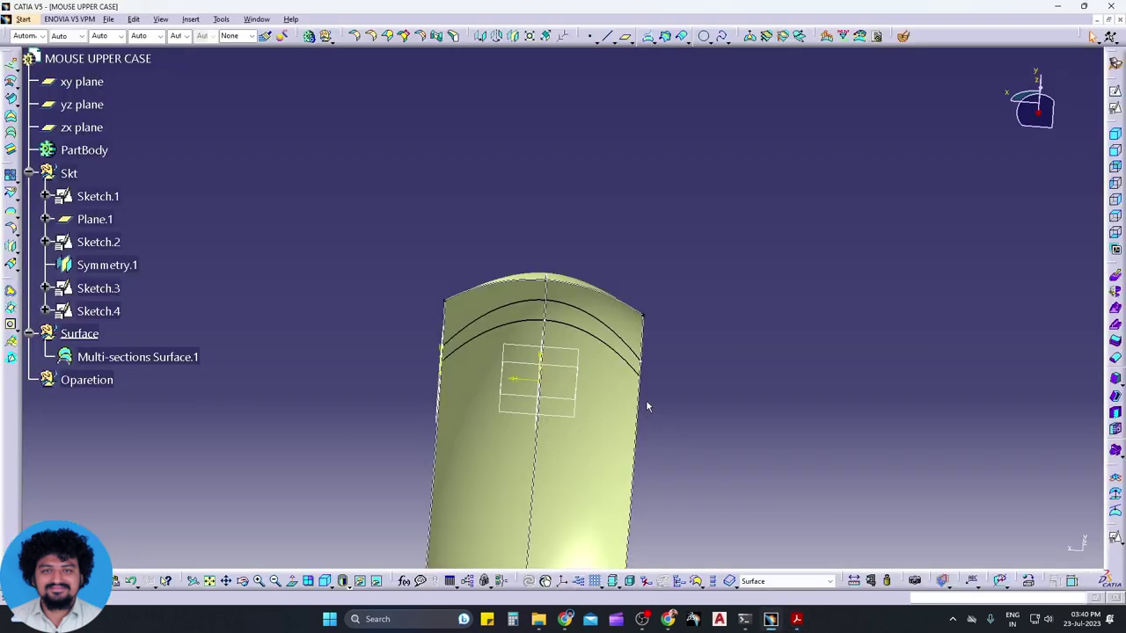
mouse_move(646, 402)
middle_down()
mouse_move(684, 472)
mouse_move(557, 370)
mouse_move(522, 375)
mouse_move(513, 234)
mouse_move(572, 402)
mouse_move(632, 278)
mouse_move(603, 460)
mouse_move(590, 355)
mouse_move(572, 478)
mouse_move(703, 453)
mouse_move(678, 463)
mouse_move(495, 392)
middle_up()
key(alt+Tab)
key(alt+Tab)
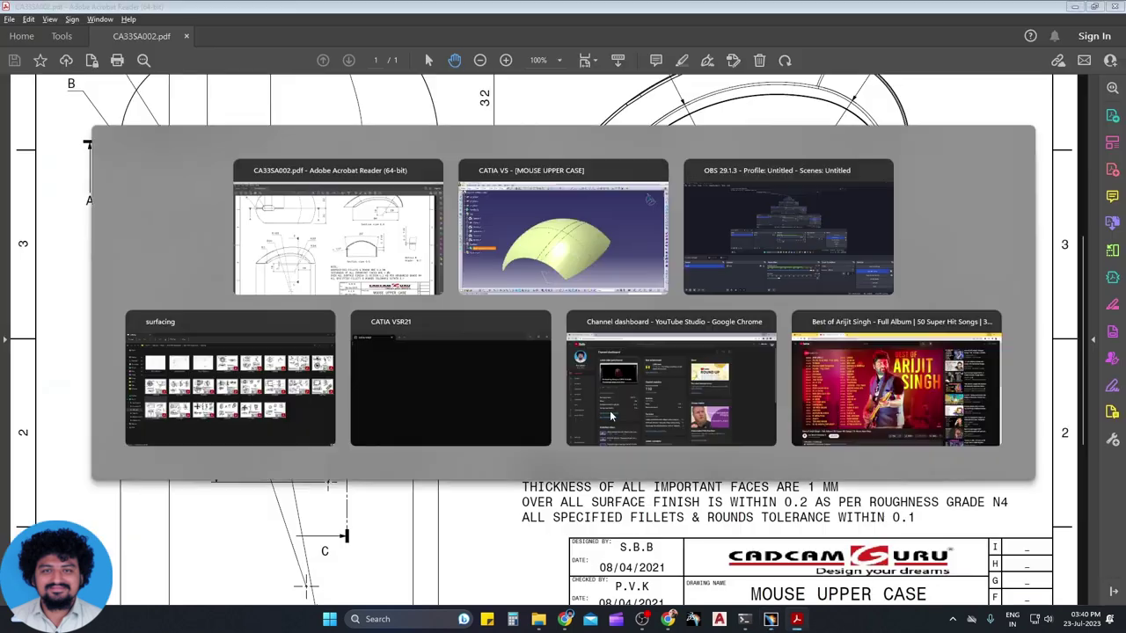
right_click(70, 172)
Make Skt the in-work object and create a positioned sketch on the zx plane
click(101, 257)
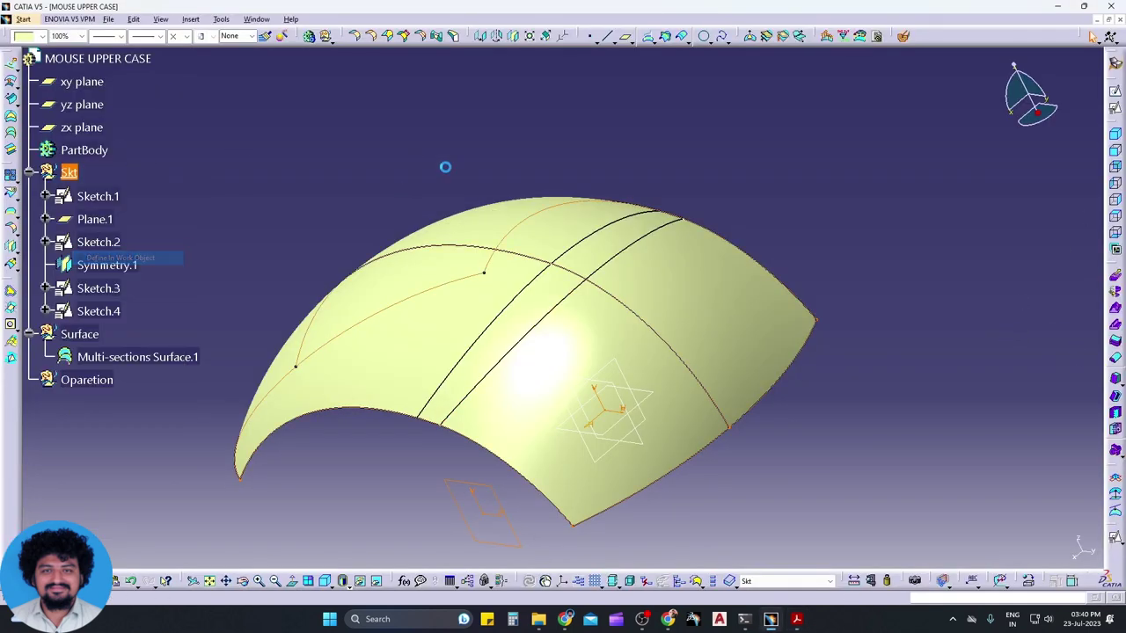
click(1115, 107)
mouse_move(666, 360)
middle_down()
mouse_move(640, 457)
mouse_move(515, 432)
mouse_move(611, 428)
mouse_move(587, 449)
middle_up()
click(630, 391)
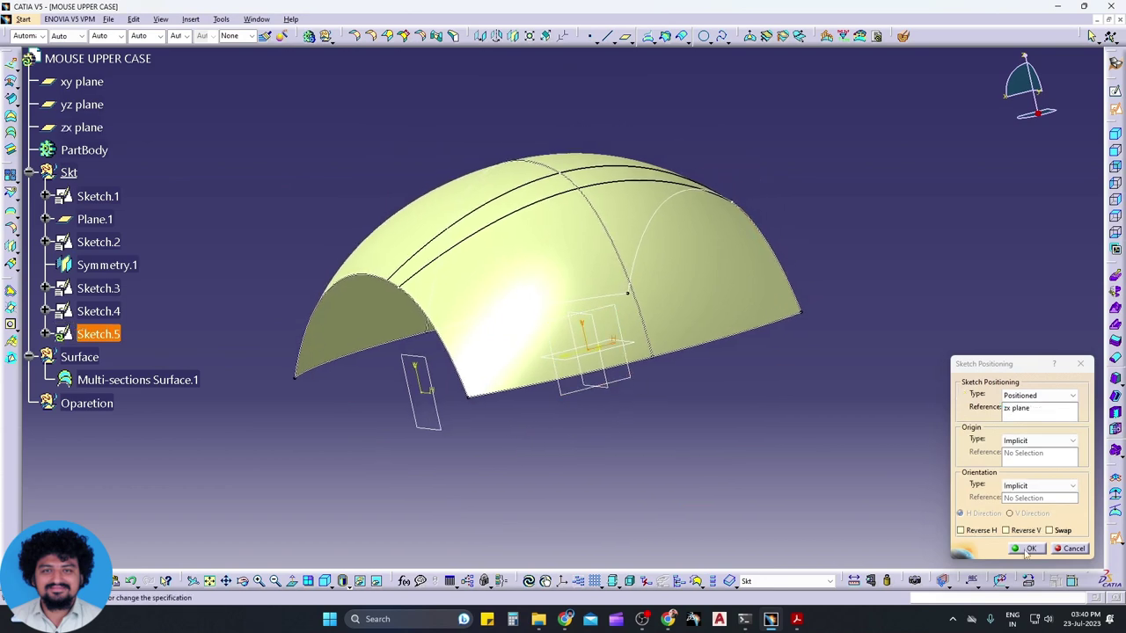
click(1029, 549)
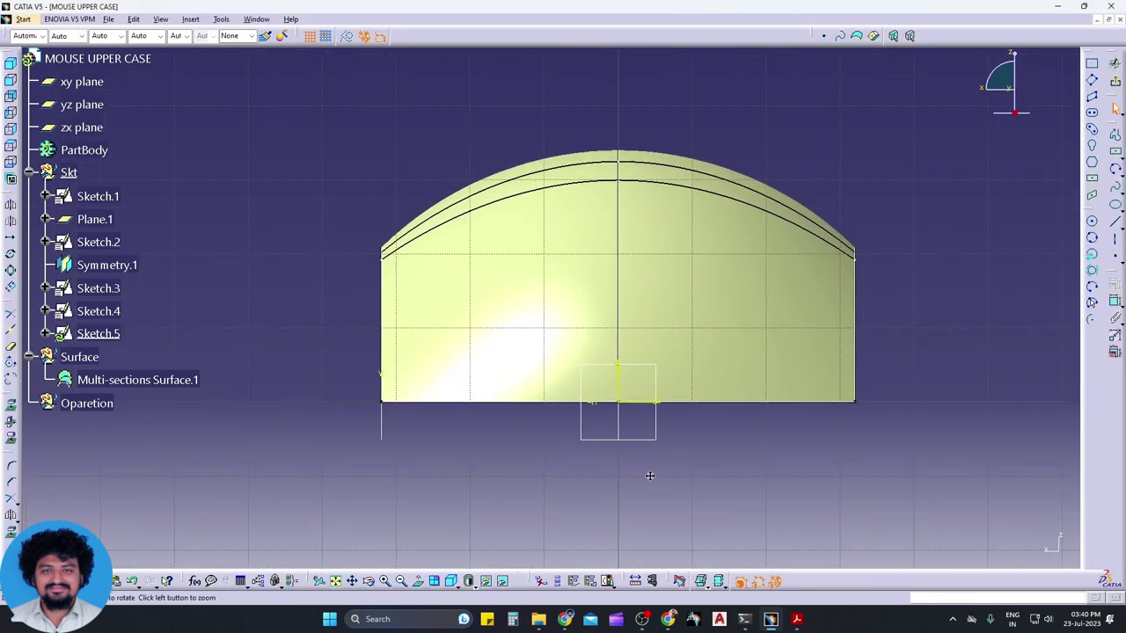
Draw a short slanted line below the section and dimension its angle, deleting the extra angle
click(1115, 224)
click(480, 440)
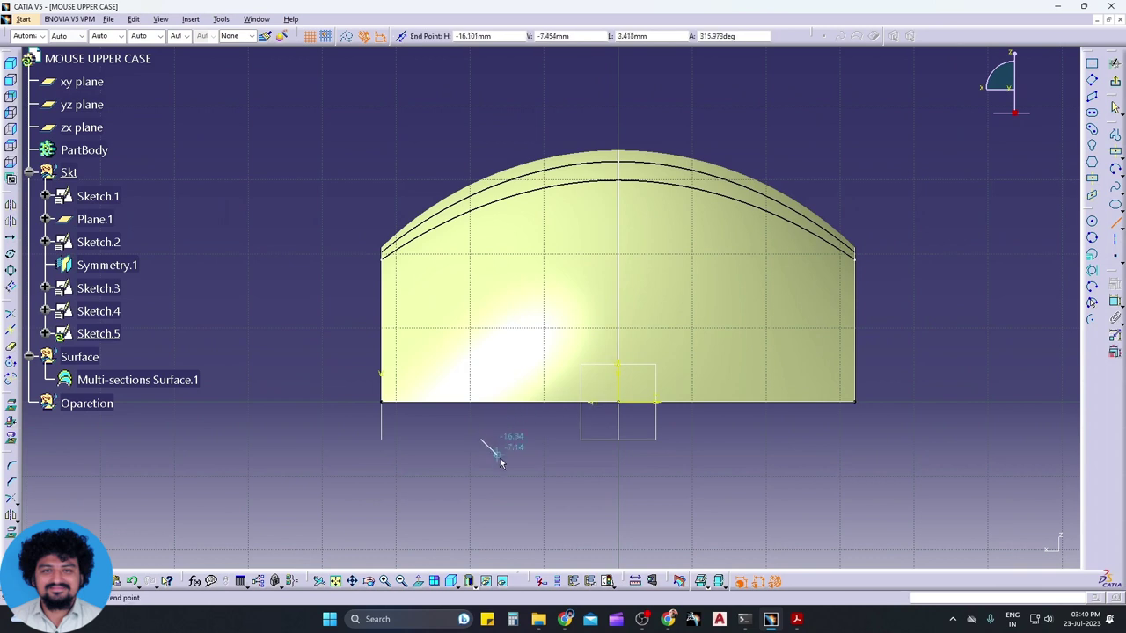
click(503, 470)
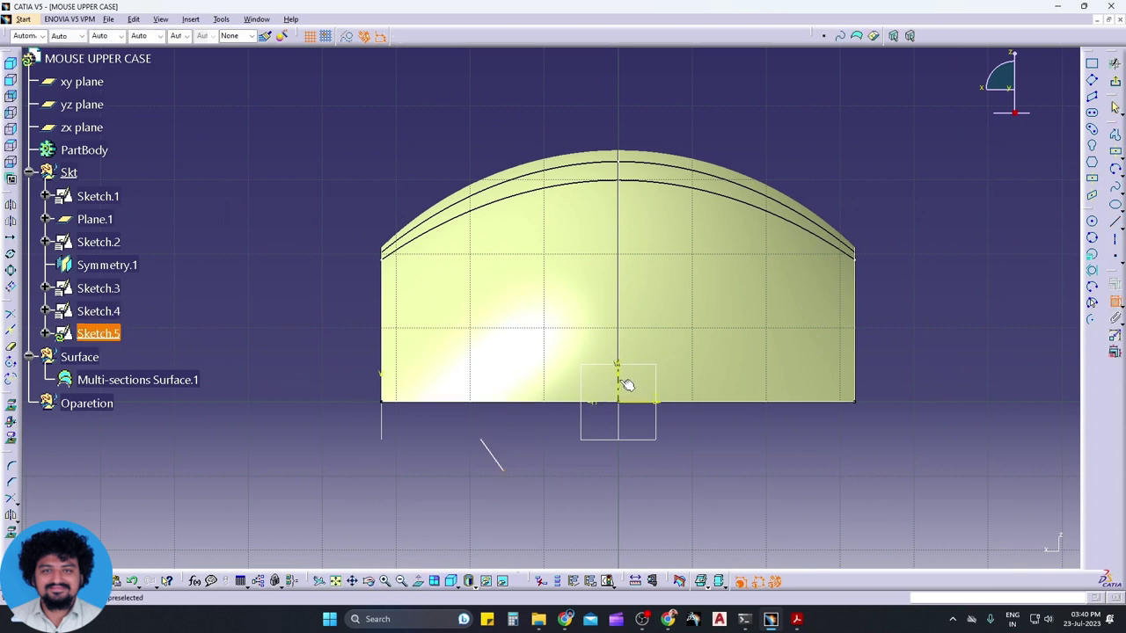
click(529, 457)
click(618, 393)
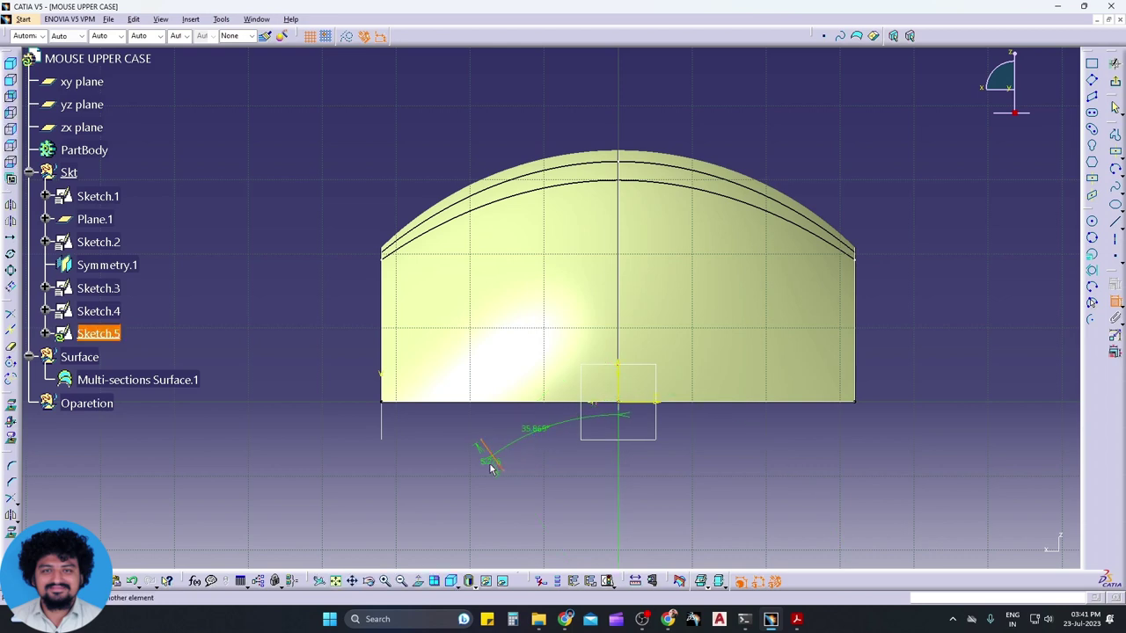
key(alt+Tab)
key(alt+Tab)
right_click(421, 502)
click(460, 484)
key(alt+Tab)
key(alt+Tab)
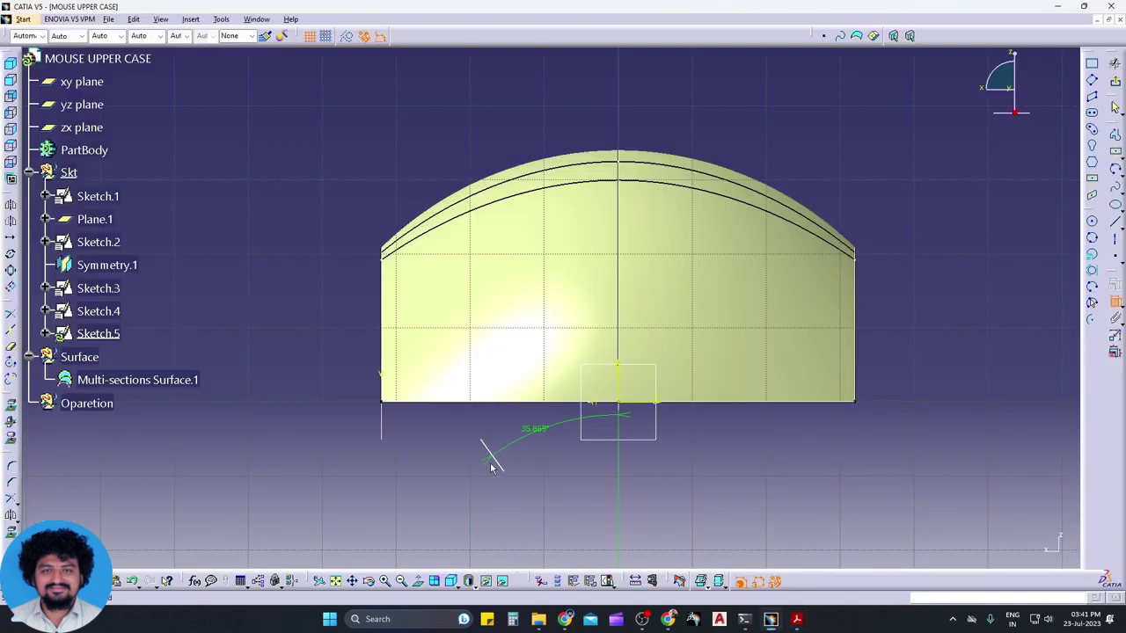
Make the length dimension vertical and set the line's angle to 10 degrees
right_click(444, 453)
click(475, 516)
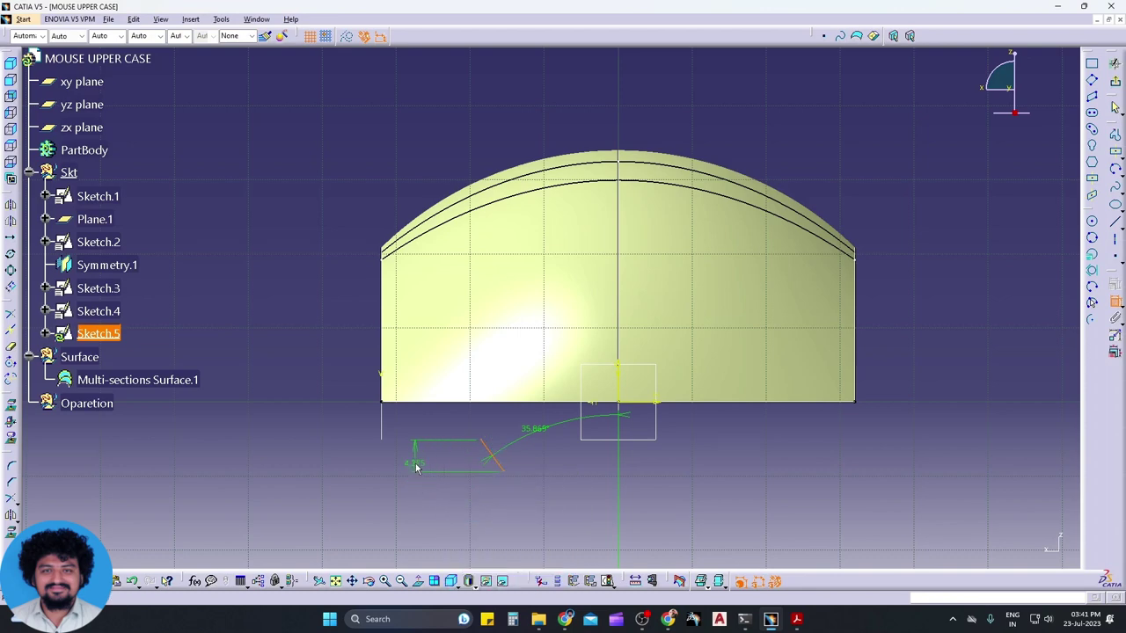
double_click(419, 464)
key(Return)
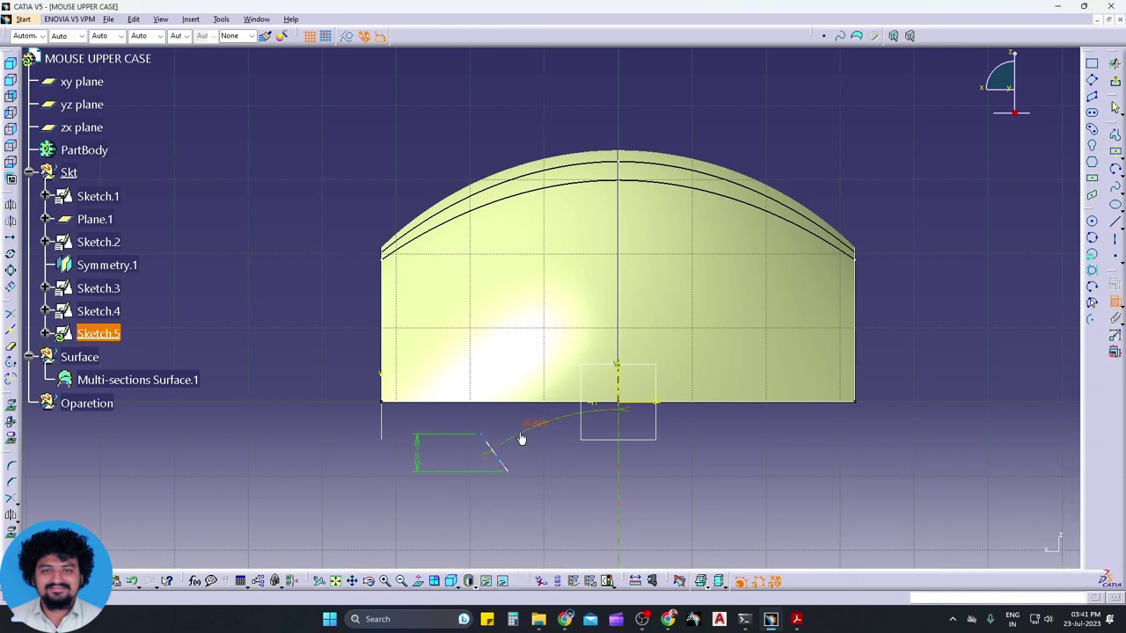
double_click(521, 438)
key(alt+Tab)
key(alt+Tab)
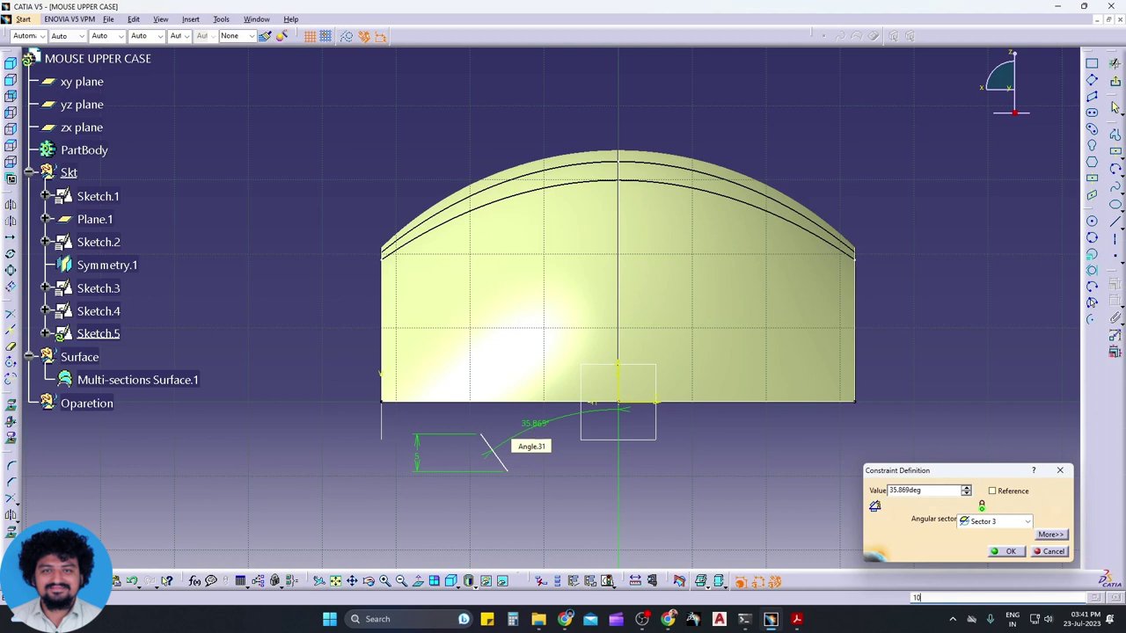
double_click(895, 491)
key(Return)
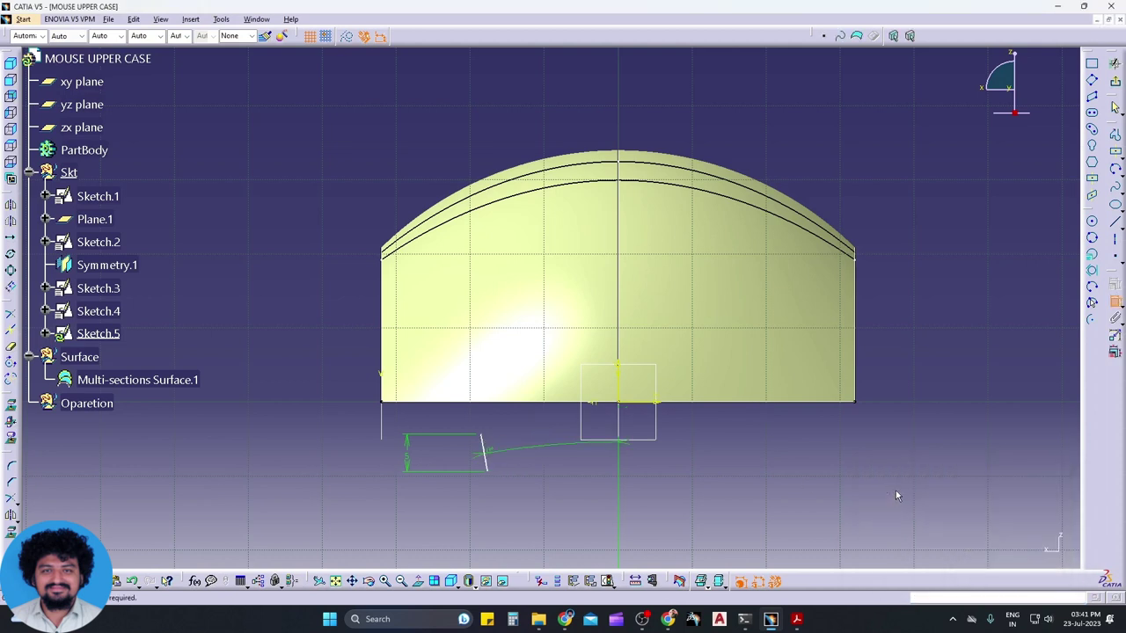
Make the line's end coincident with the shell edge and drag it into position
middle_drag(487, 440, 498, 460)
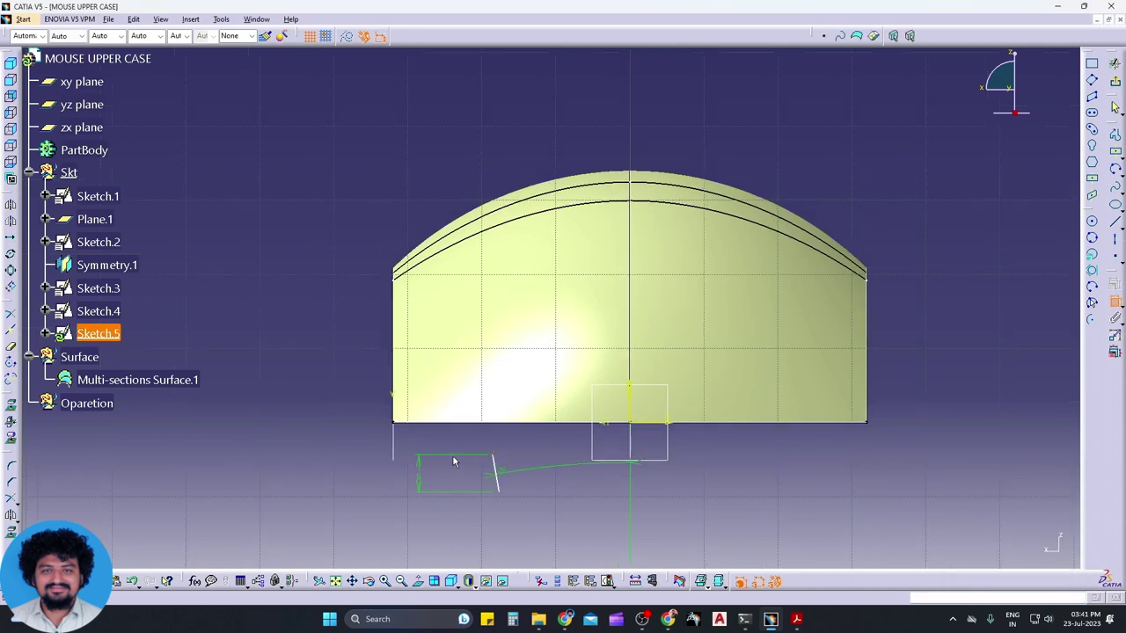
click(397, 331)
right_click(370, 348)
click(404, 396)
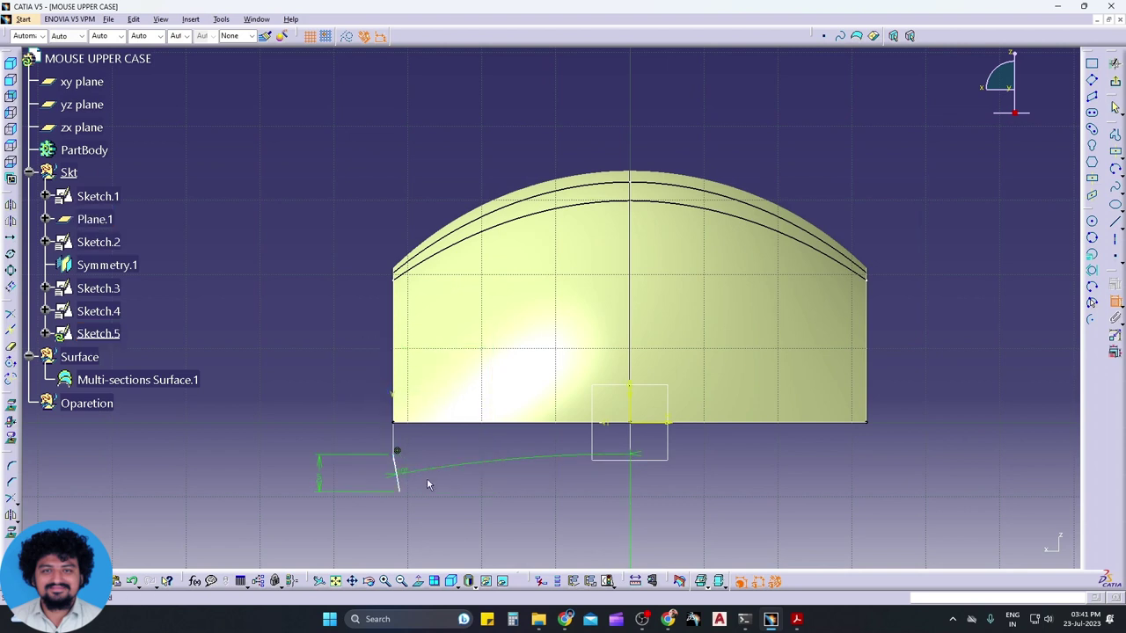
drag(433, 488, 498, 463)
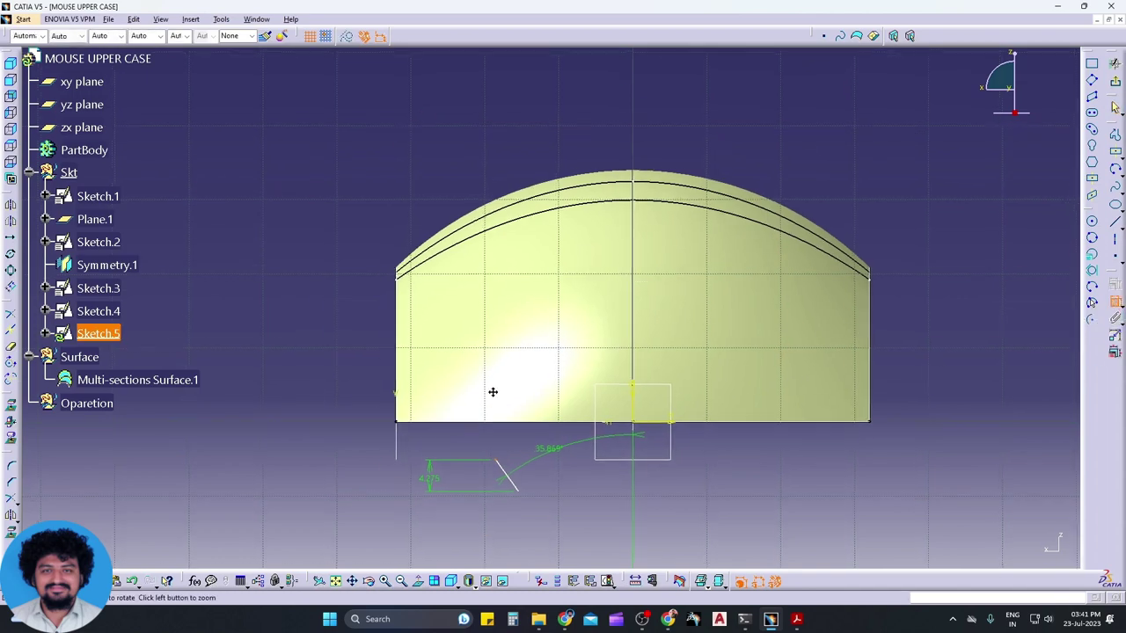
mouse_move(493, 390)
middle_down()
mouse_move(666, 301)
mouse_move(636, 336)
mouse_move(633, 378)
mouse_move(602, 365)
middle_up()
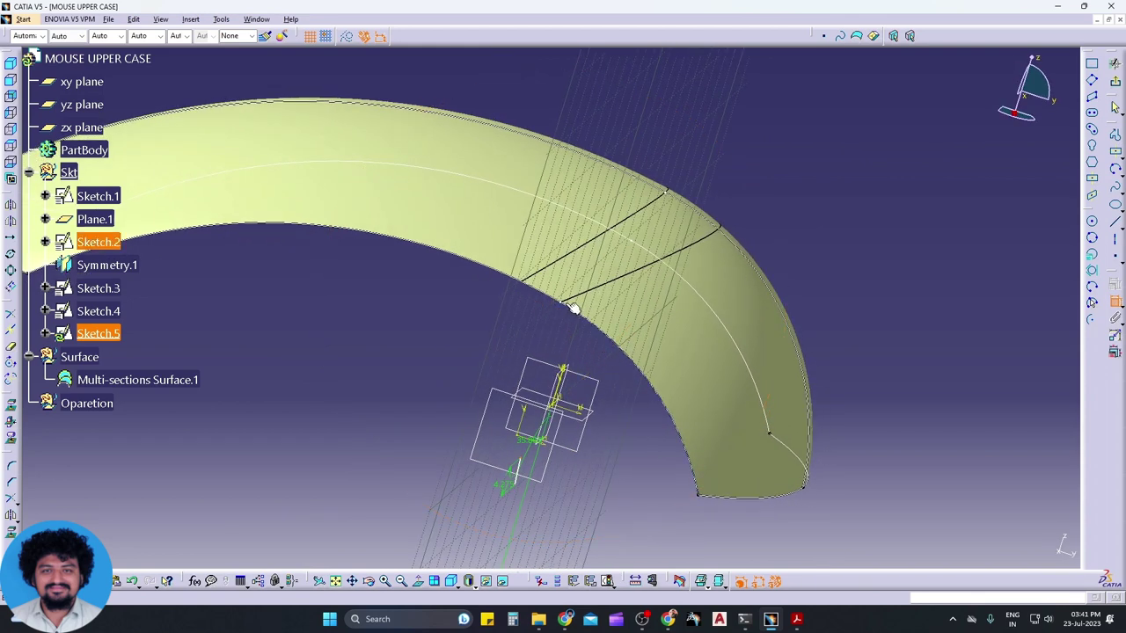
Attach the line's end to the edge point, set height 5 mm and angle 10°, and exit
right_click(584, 359)
click(719, 411)
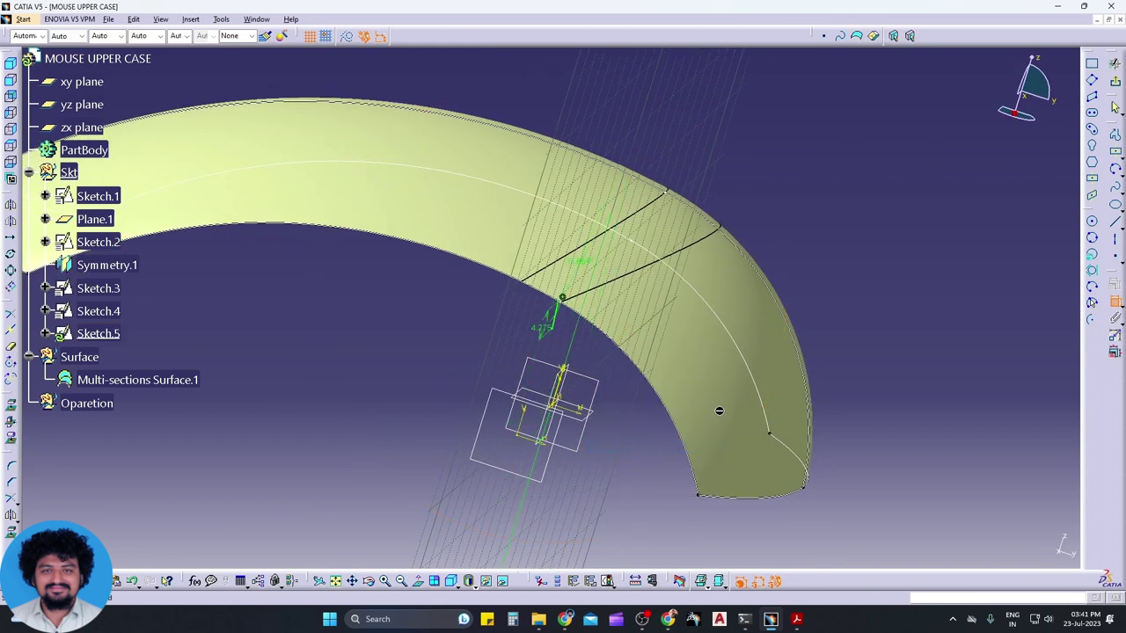
click(419, 581)
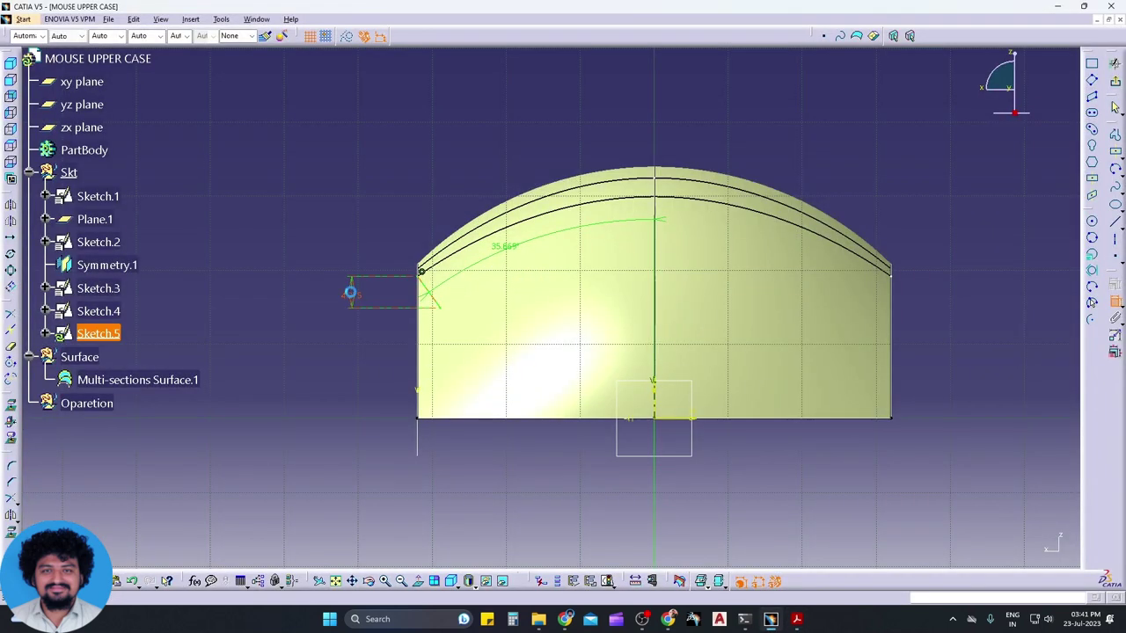
double_click(350, 293)
text(5)
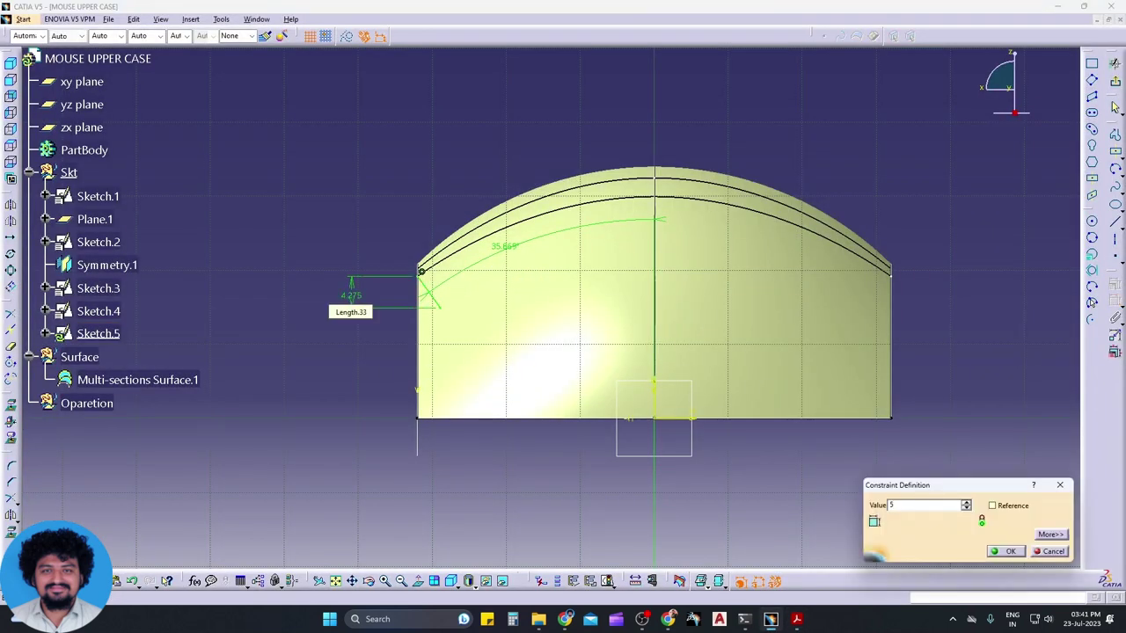
key(Return)
double_click(508, 253)
text(10)
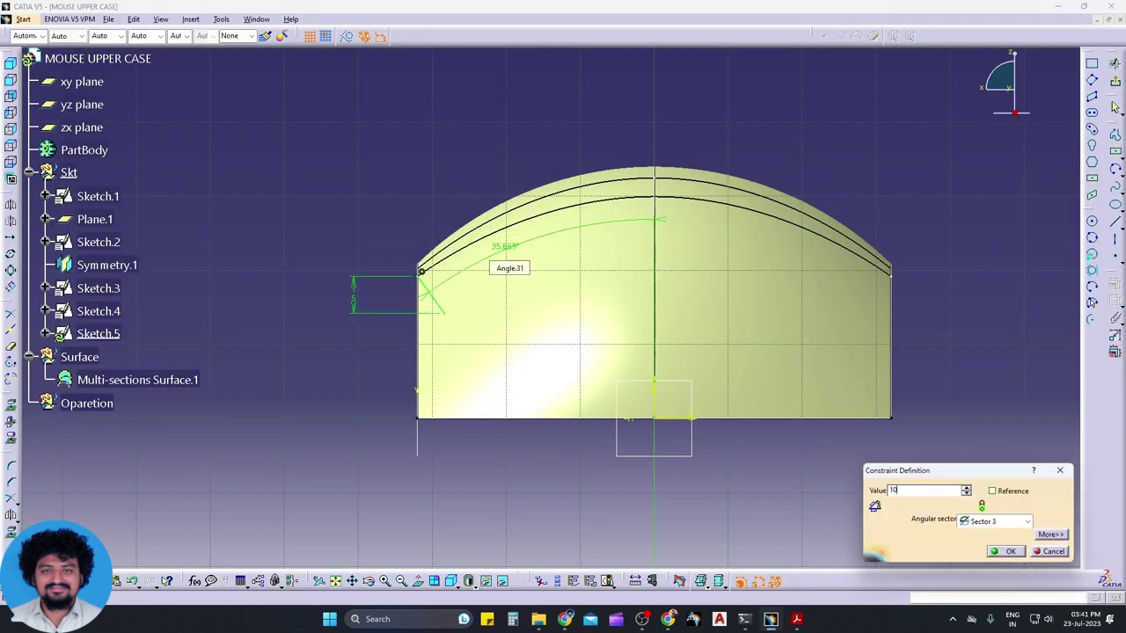
key(Return)
click(1115, 86)
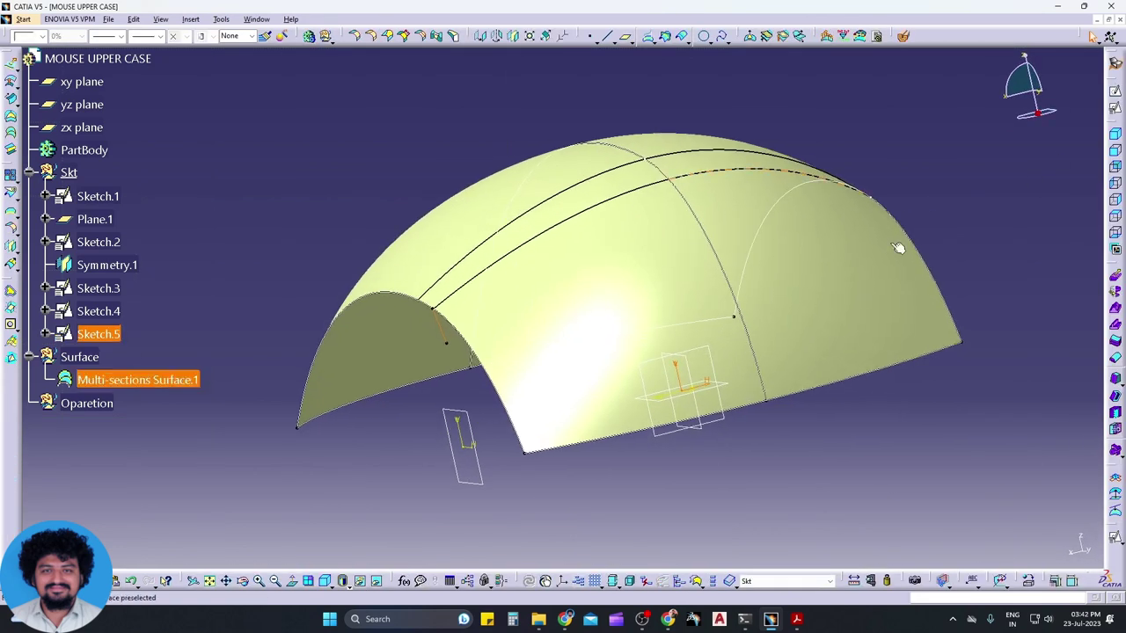
Make Surface the in-work set and sweep Sketch.5 along Sketch.2 as Sweep.1
right_click(79, 357)
click(132, 442)
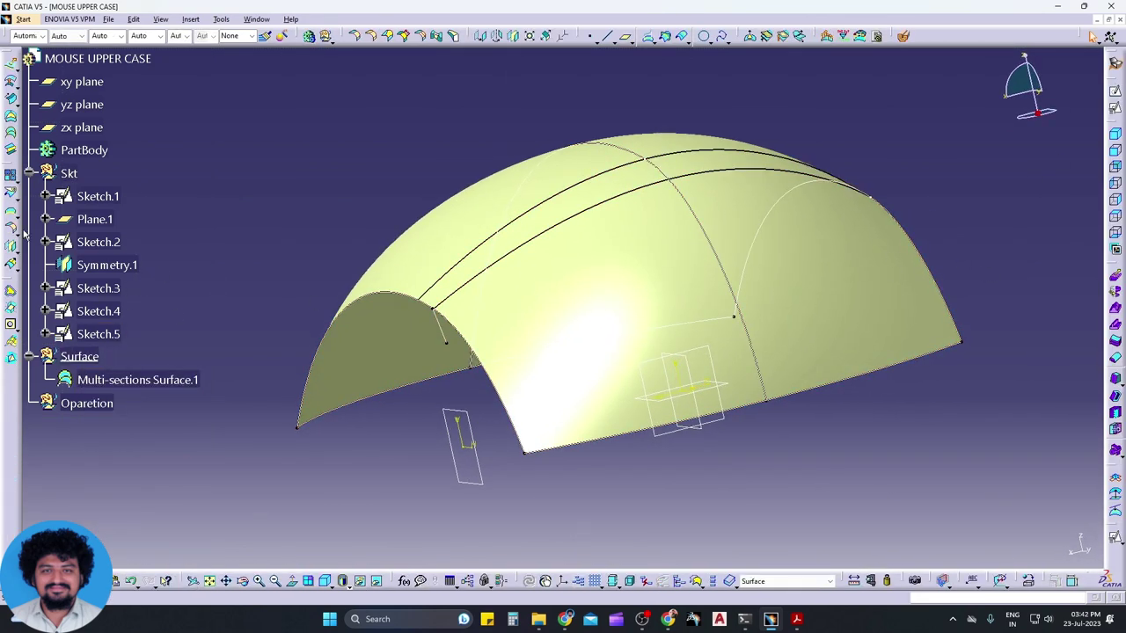
click(475, 354)
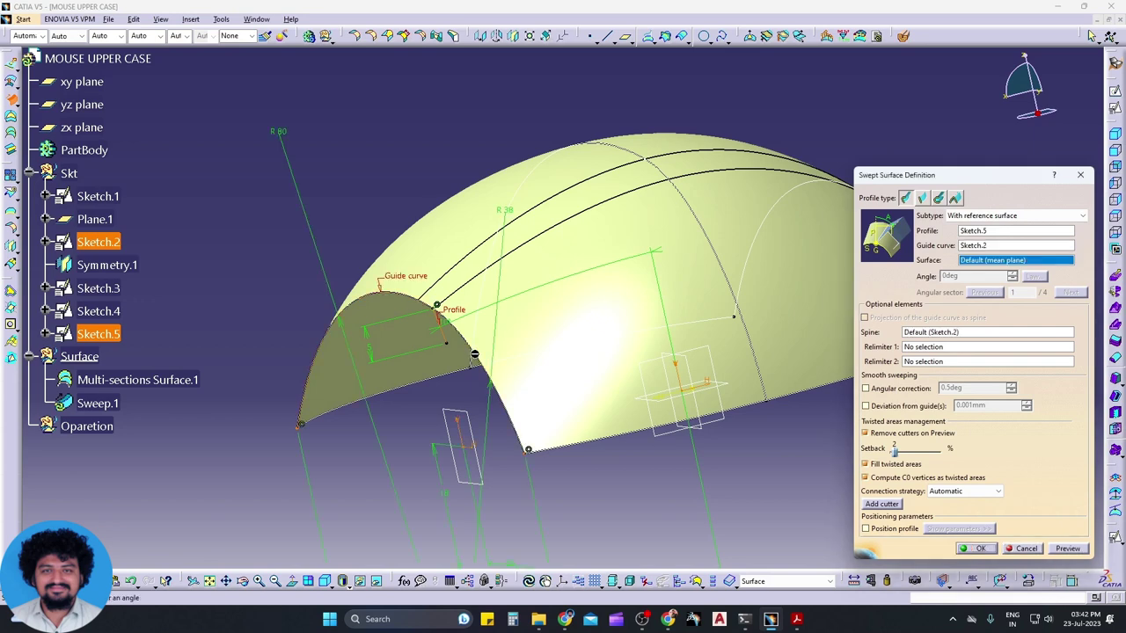
click(1068, 548)
click(979, 548)
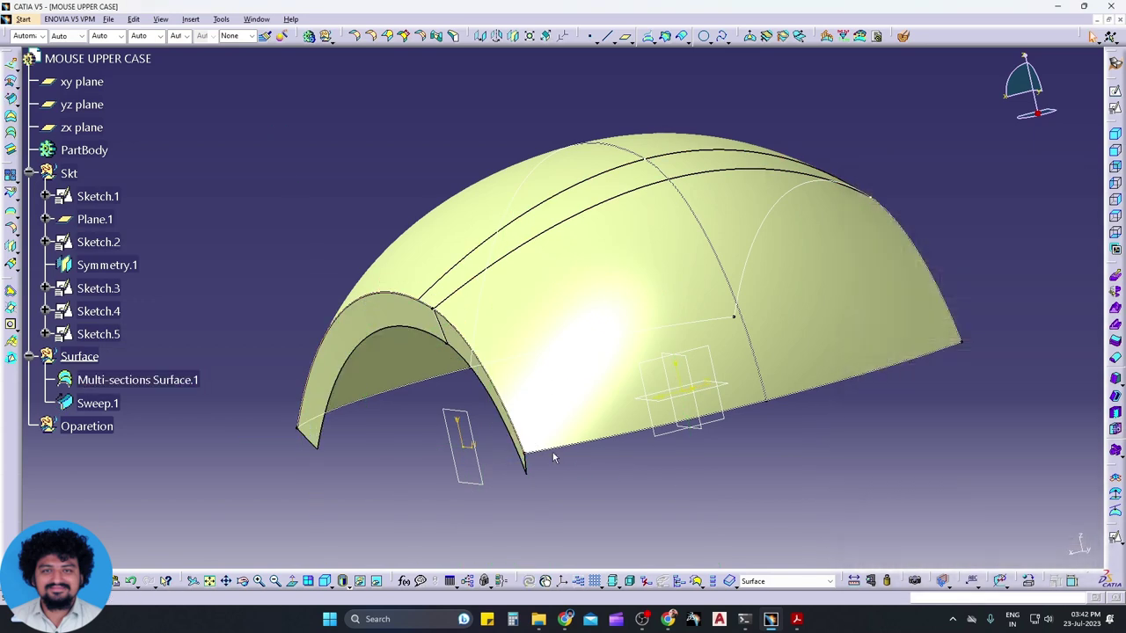
middle_drag(552, 452, 503, 360)
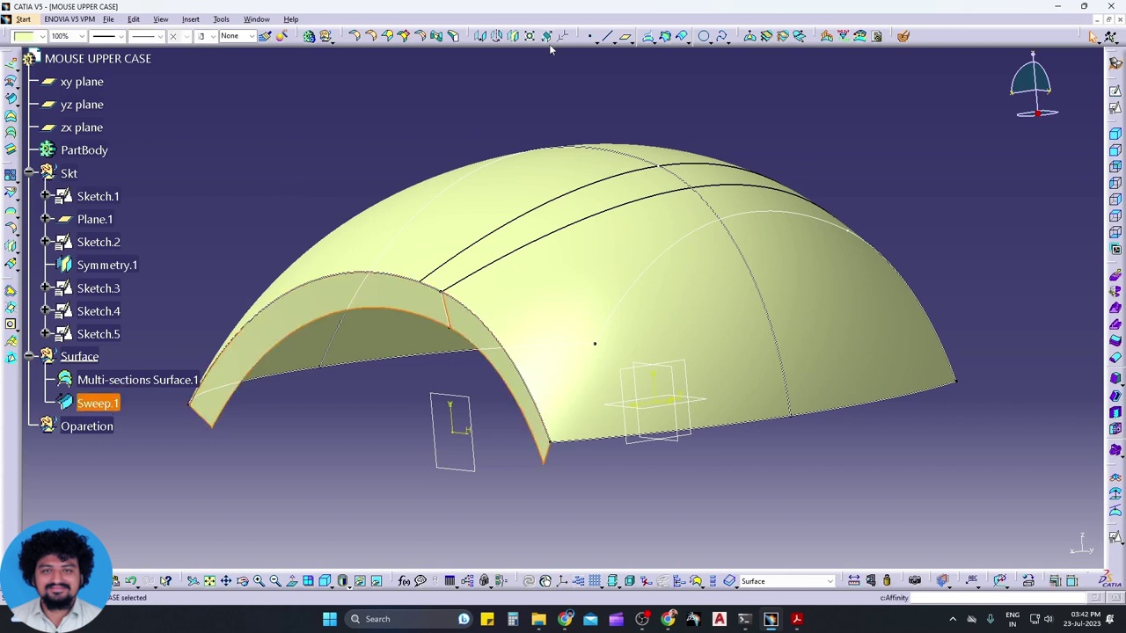
Mirror Sweep.1 across the yz plane as Symmetry.2, then make Opareation the in-work set
click(513, 36)
click(675, 438)
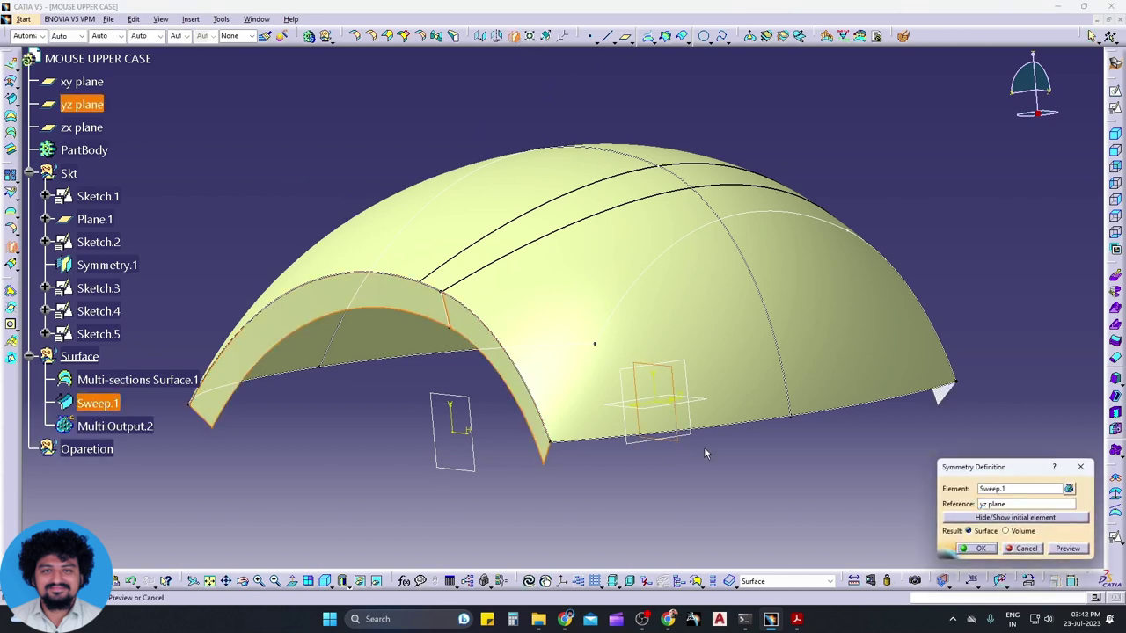
click(979, 550)
right_click(79, 451)
click(132, 295)
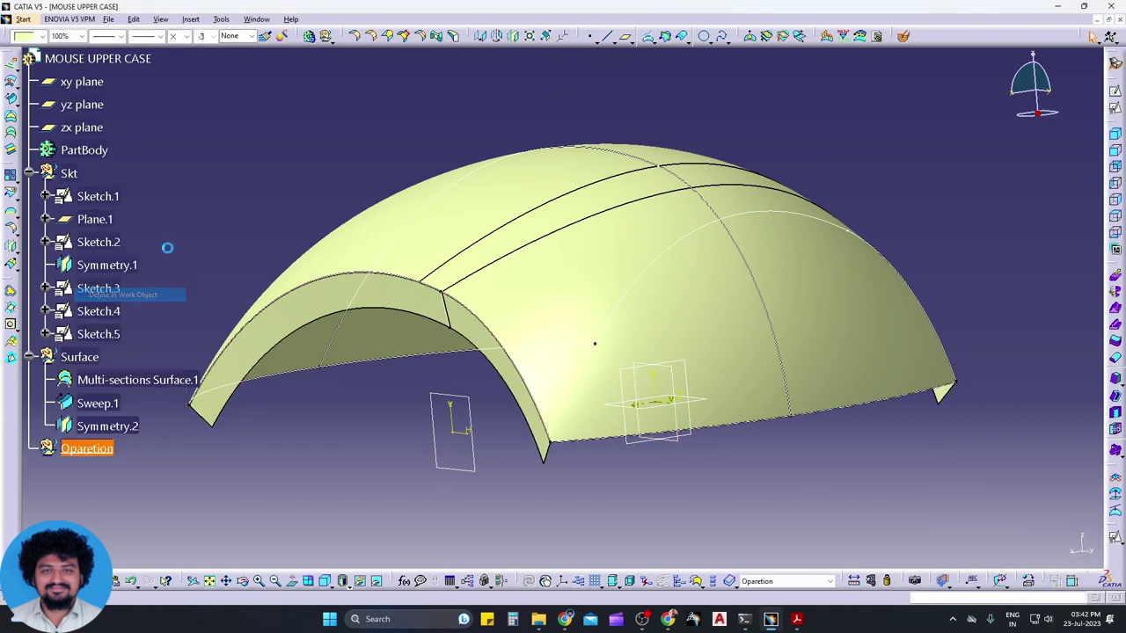
text(c:Shape Fillet)
Blend Multi-sections Surface.1 and Sweep.1 with a 2 mm bitangent fillet, Fillet.1
key(Return)
click(527, 277)
click(436, 341)
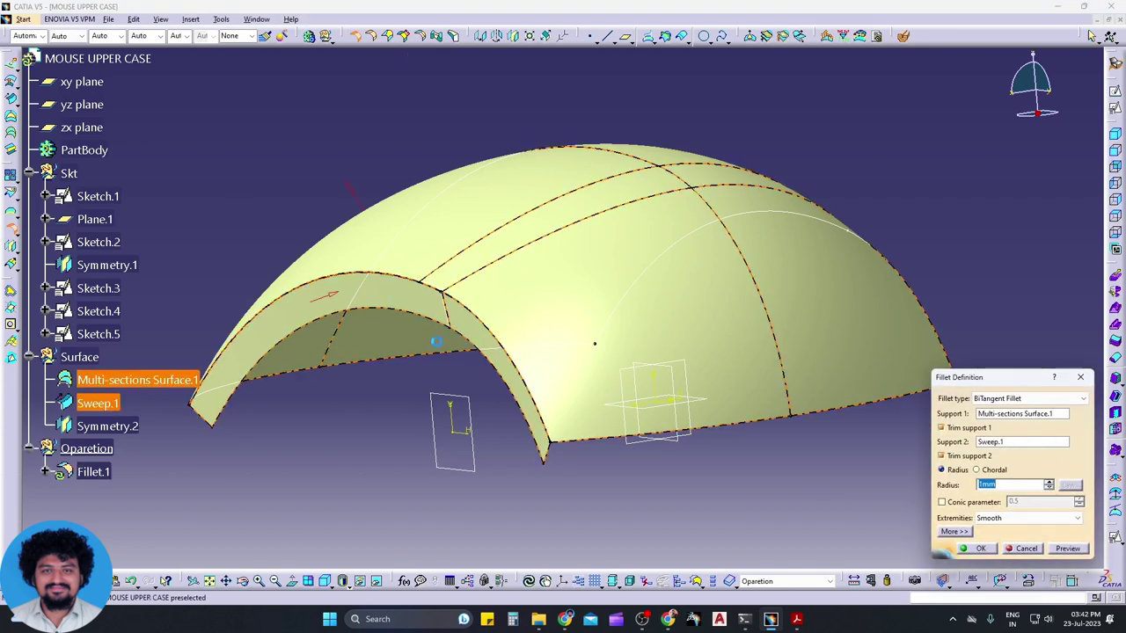
key(alt+Tab)
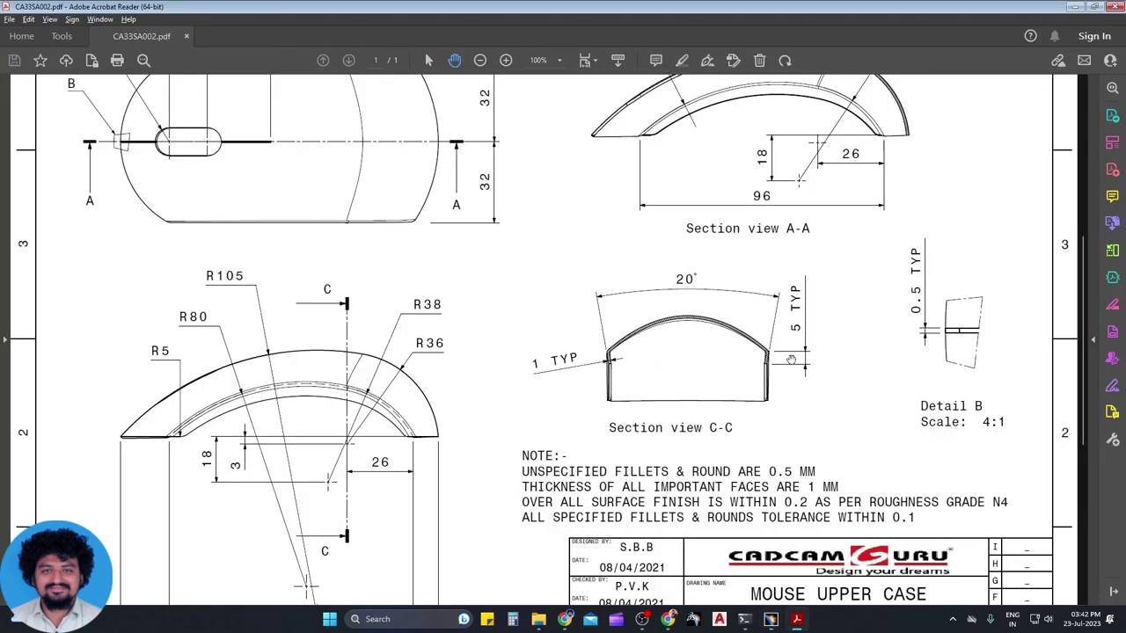
scroll(791, 360, up, 3)
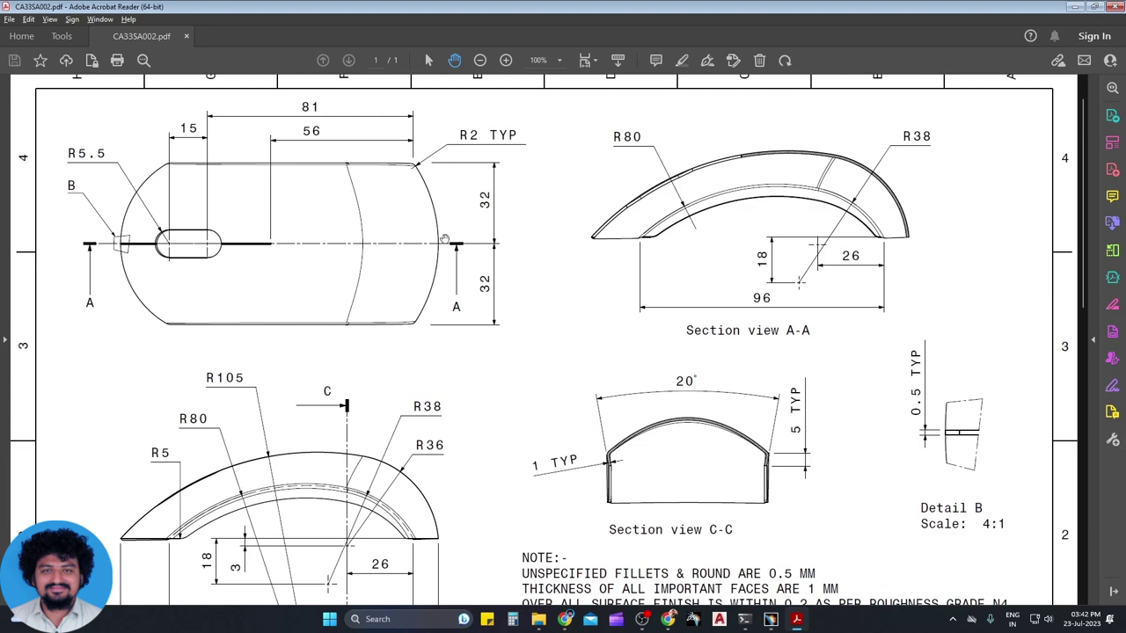
key(alt+Tab)
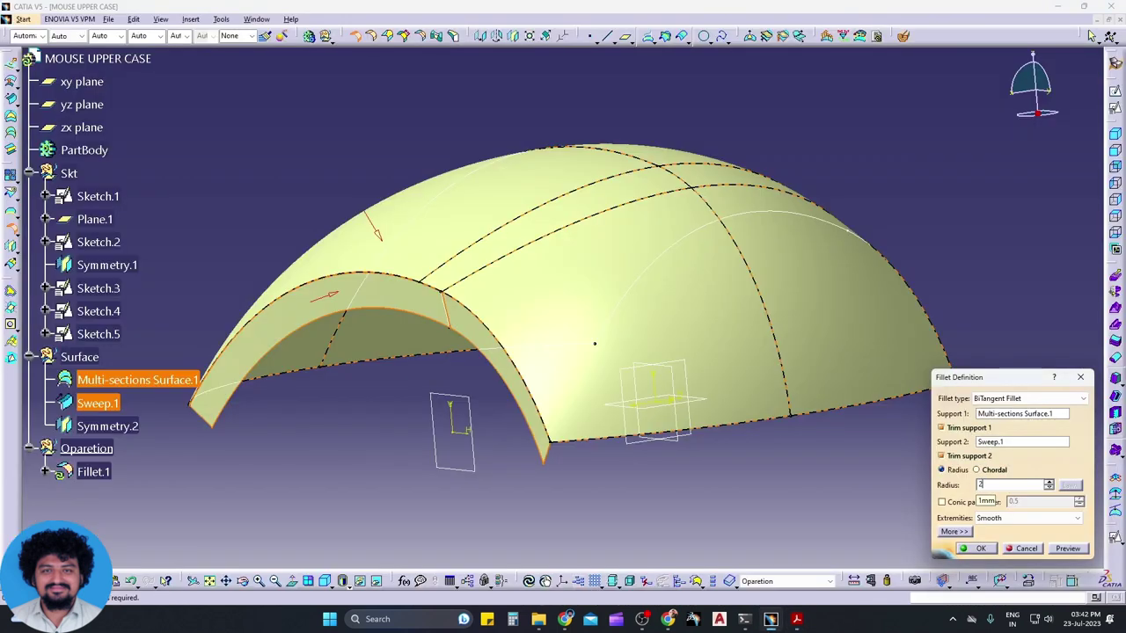
click(1061, 549)
click(977, 549)
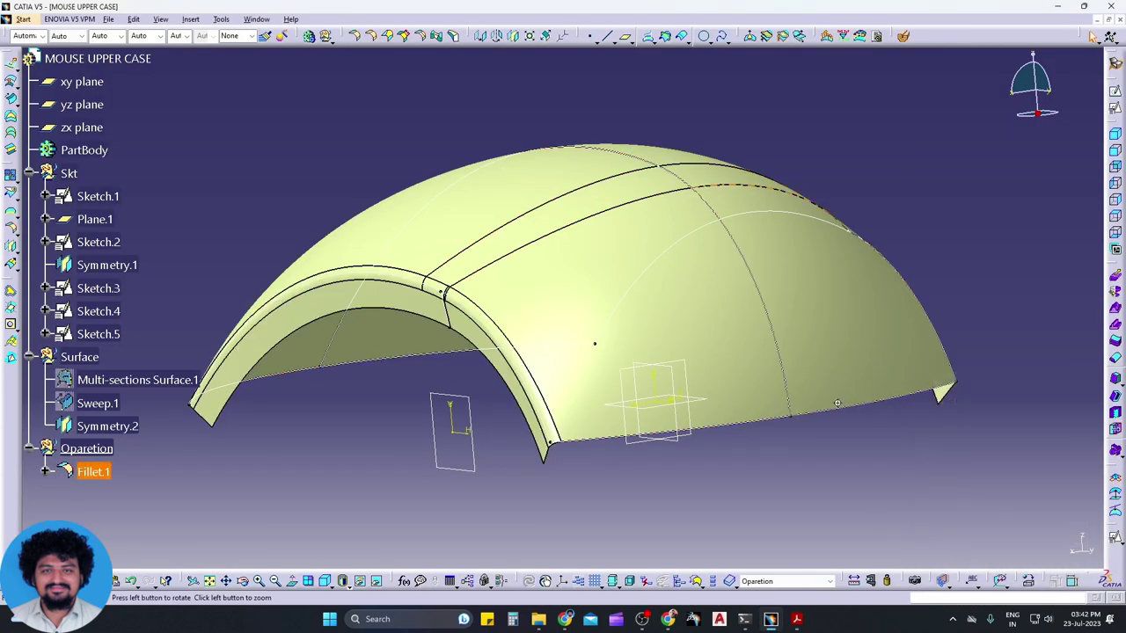
middle_drag(976, 552, 492, 57)
Join Fillet.1 to Symmetry.2 with a second 2 mm bitangent fillet, Fillet.2
click(354, 37)
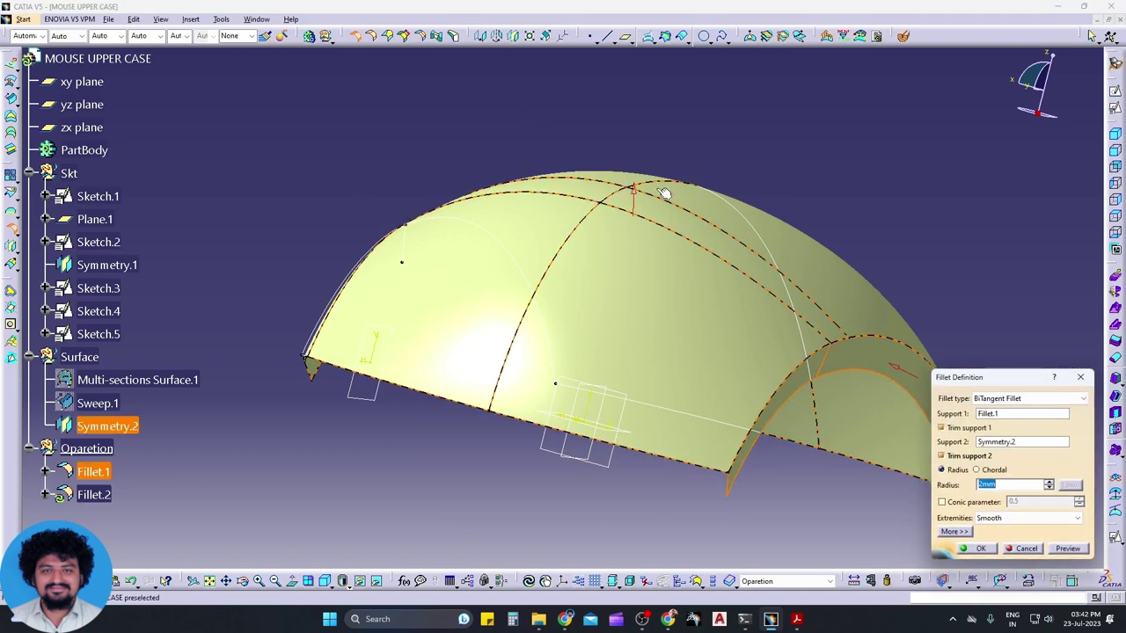
click(1067, 549)
click(981, 549)
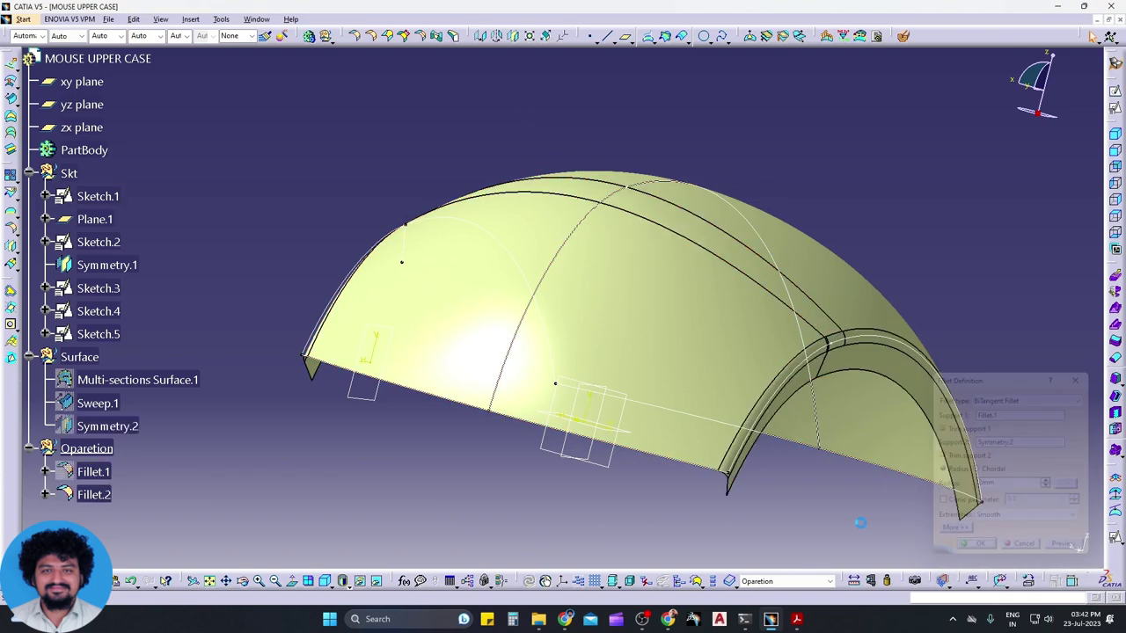
mouse_move(534, 457)
middle_down()
mouse_move(603, 467)
mouse_move(588, 467)
middle_up()
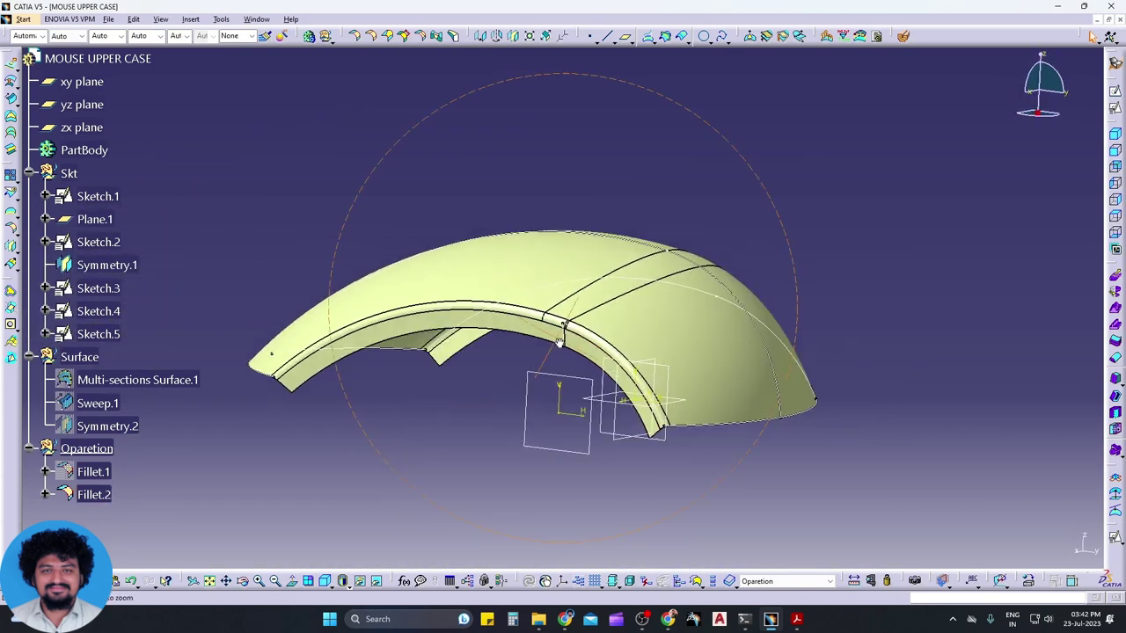
Make Skt the in-work set and start Sketch.6 on the xy plane
right_click(70, 173)
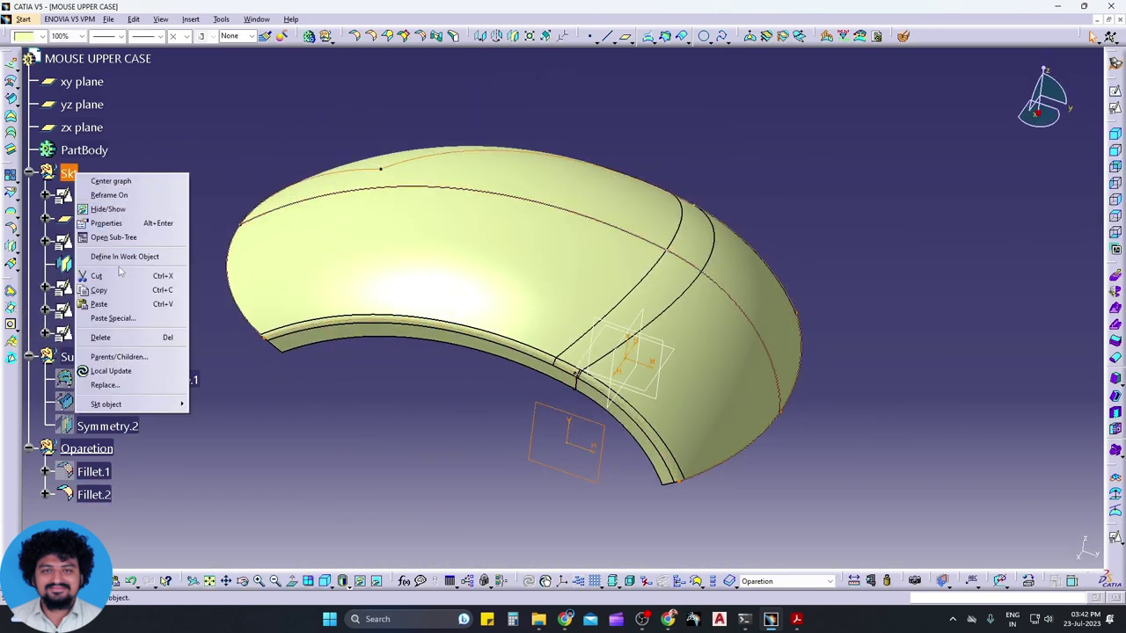
click(115, 257)
click(1115, 64)
click(678, 355)
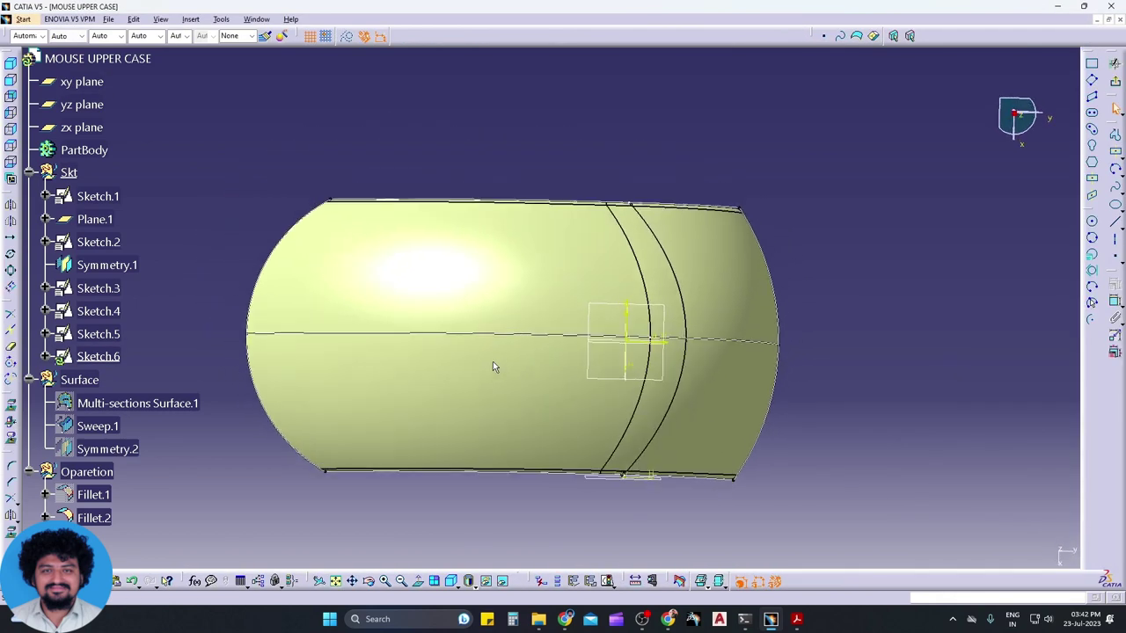
Draw an elongated slot on the centreline and compare it with the drawing's top view
click(1092, 113)
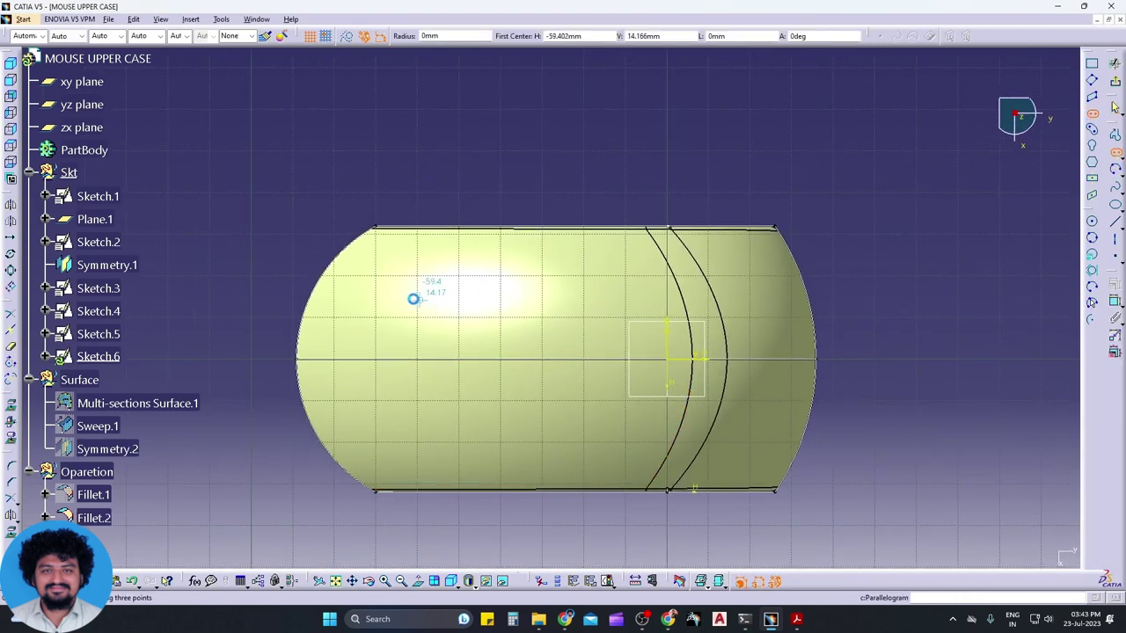
click(328, 355)
click(542, 355)
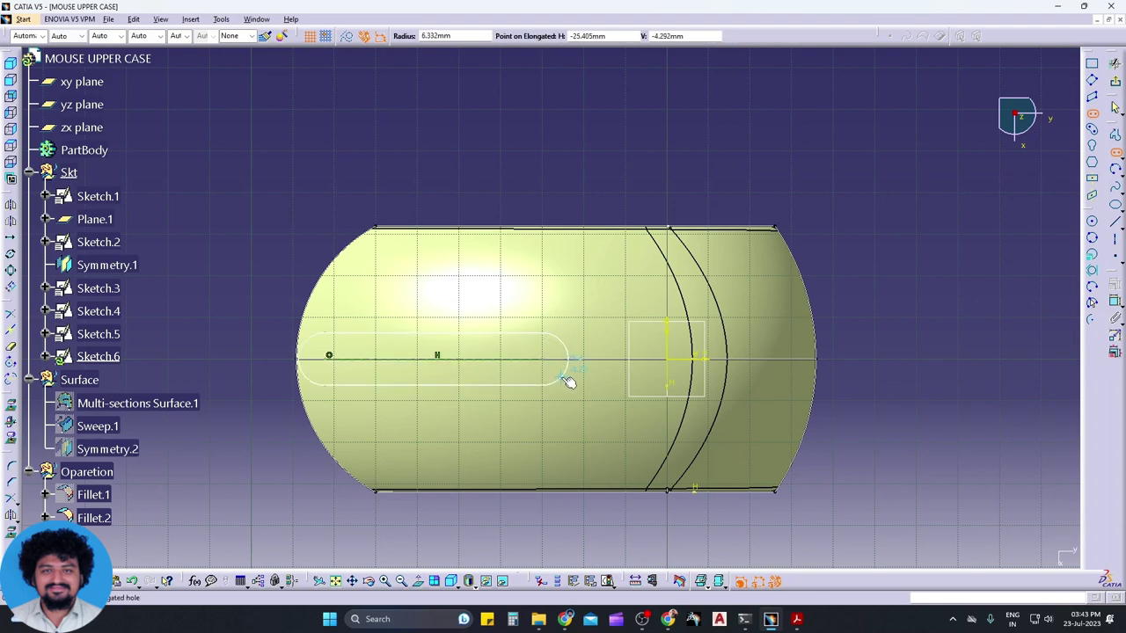
click(570, 382)
middle_drag(290, 466, 299, 442)
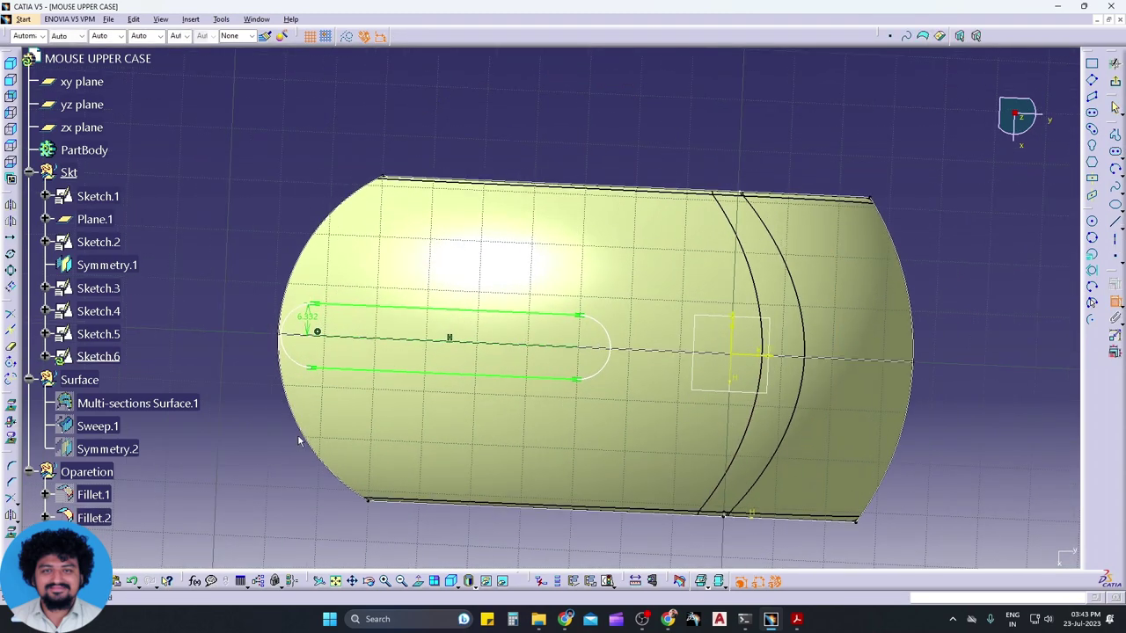
click(418, 582)
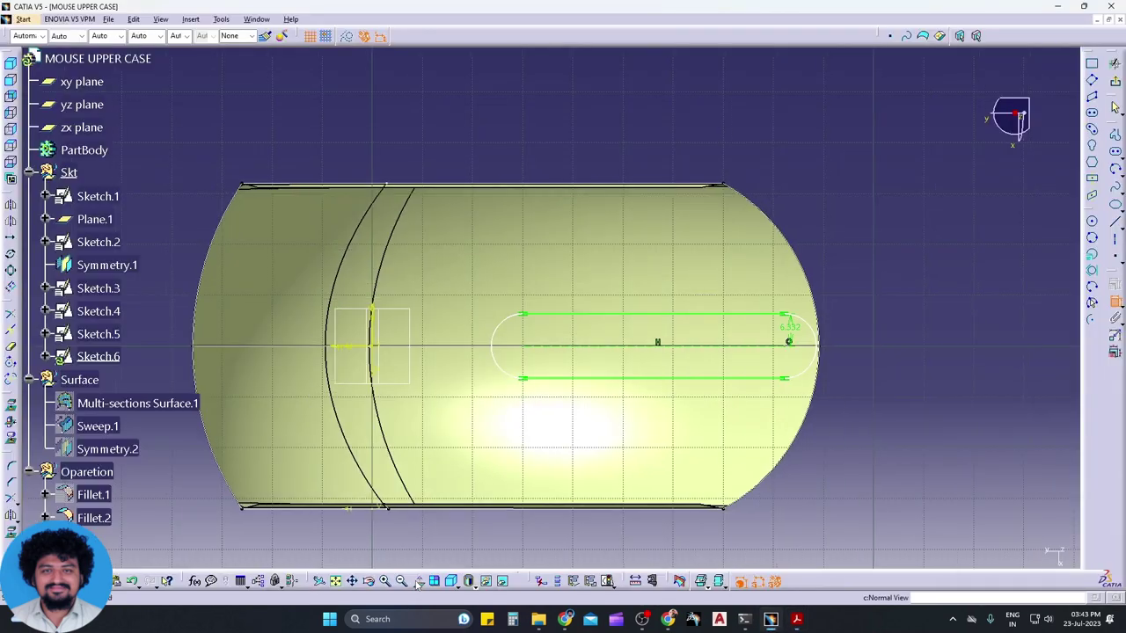
key(alt+Tab)
key(alt+Tab)
key(alt+Tab)
Dimension the slot's end to the outline's top-right corner, measured horizontally
ctrl+scroll(172, 341, up, 3)
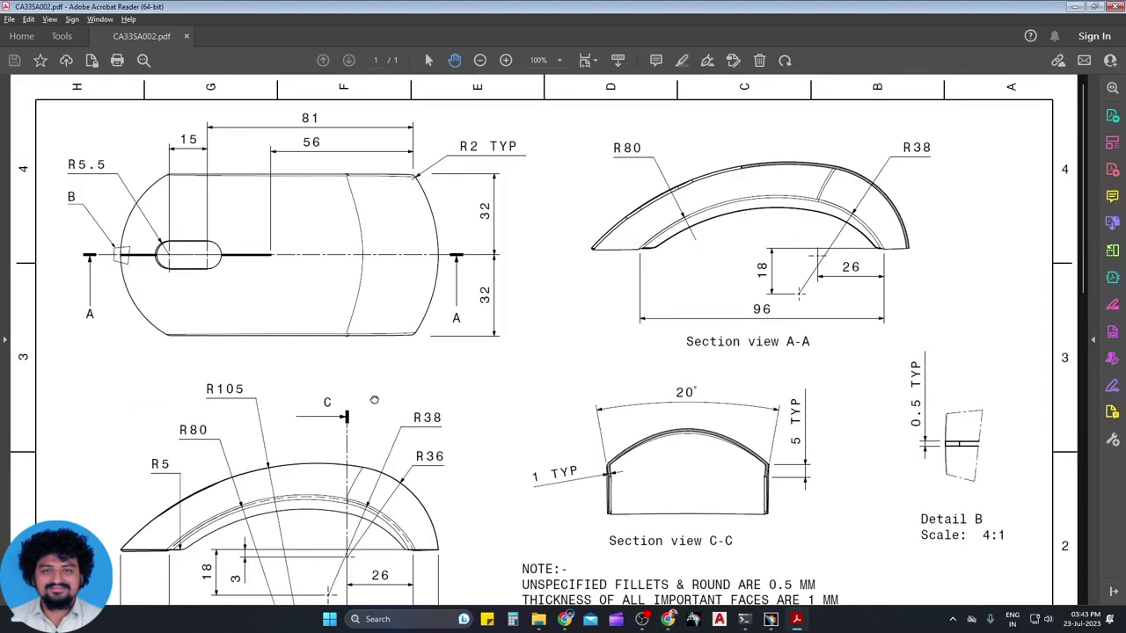
scroll(172, 341, up, 1)
key(alt+Tab)
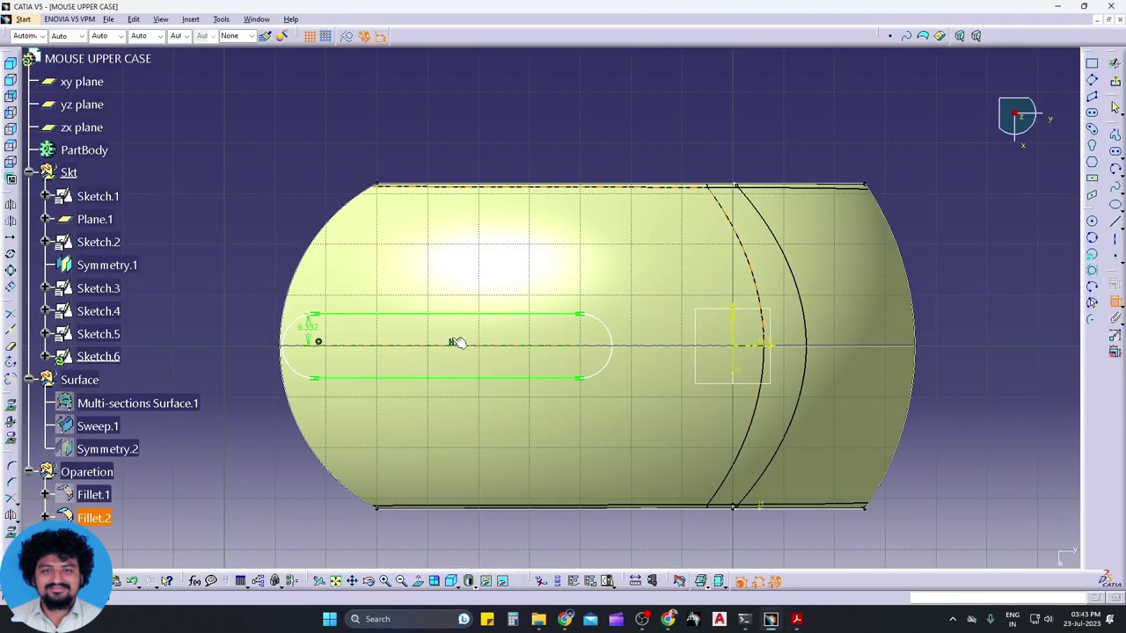
key(alt+Tab)
ctrl+scroll(466, 272, down, 2)
key(alt+Tab)
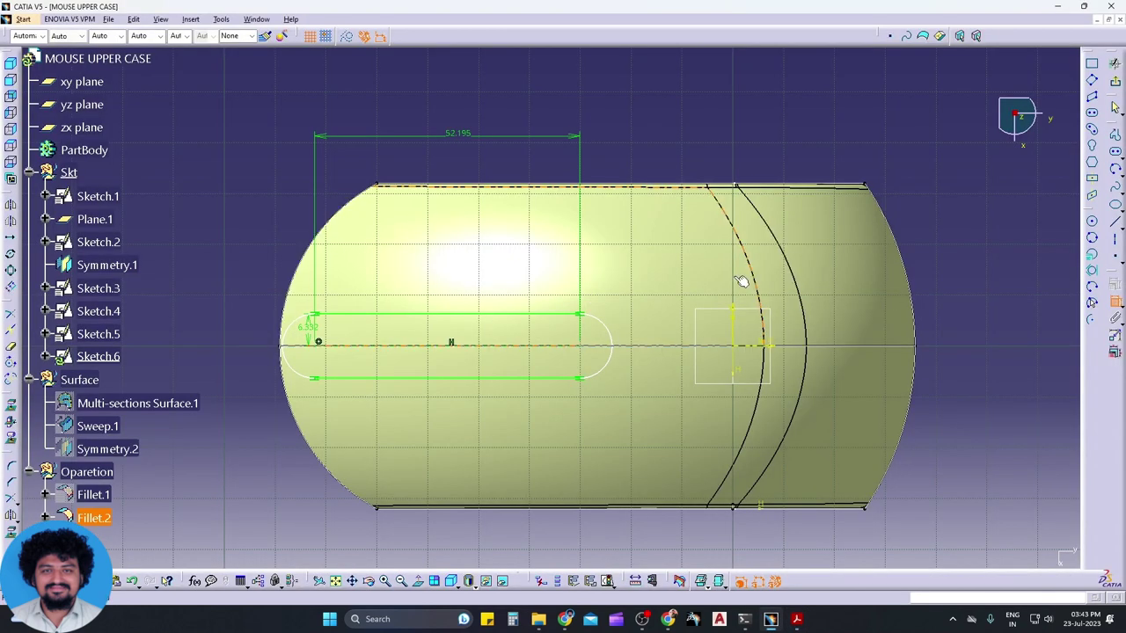
key(alt+Tab)
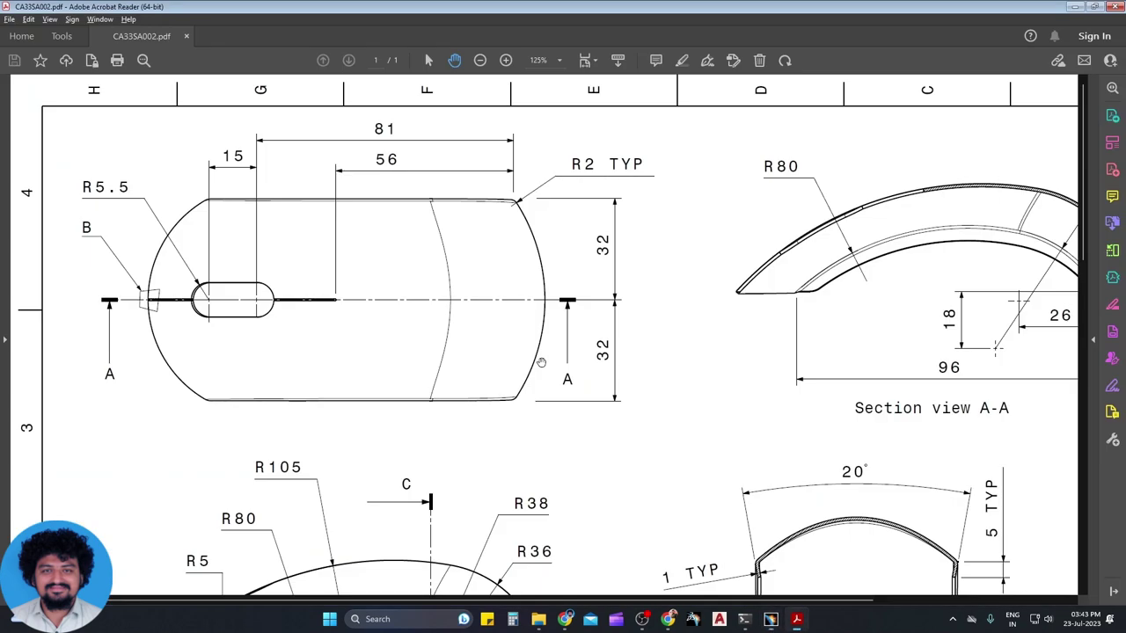
key(alt+Tab)
click(588, 351)
click(864, 185)
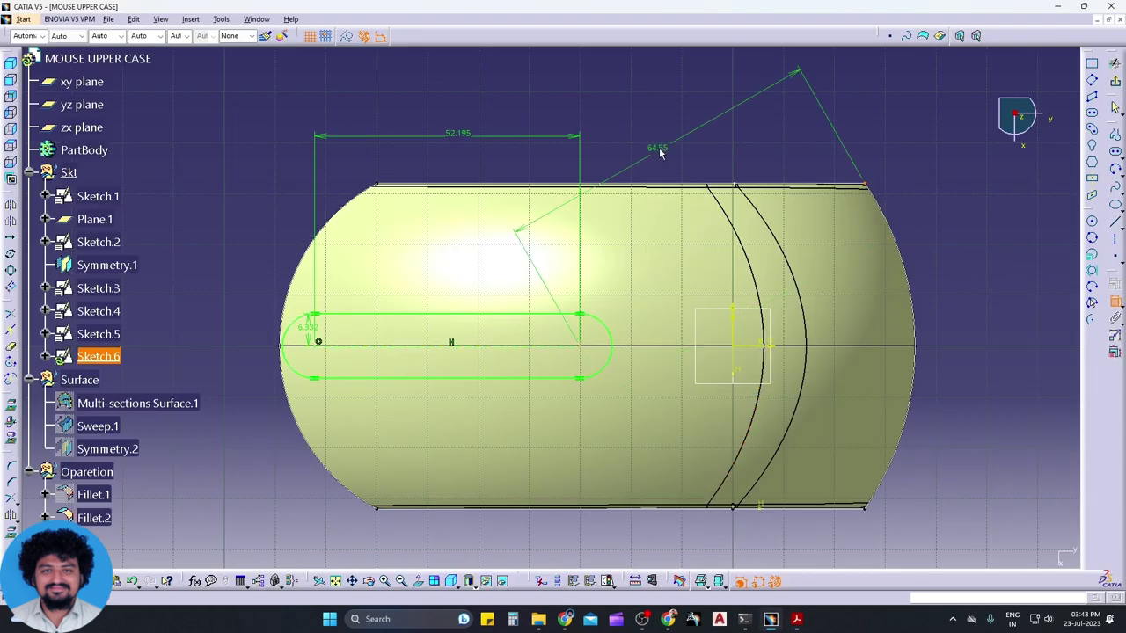
right_click(672, 139)
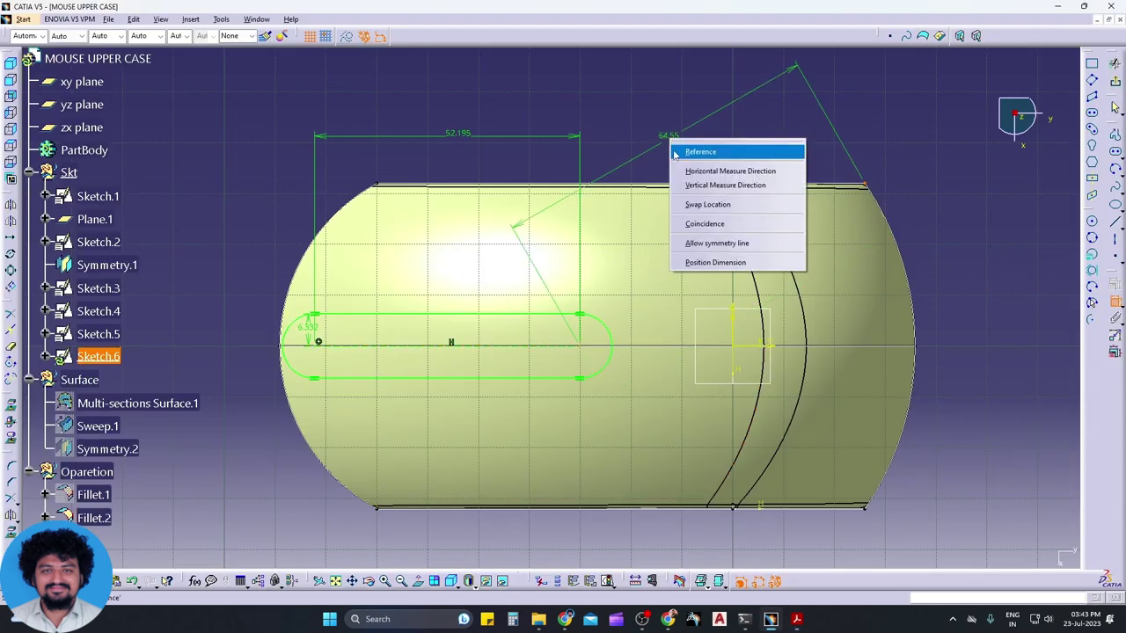
click(725, 184)
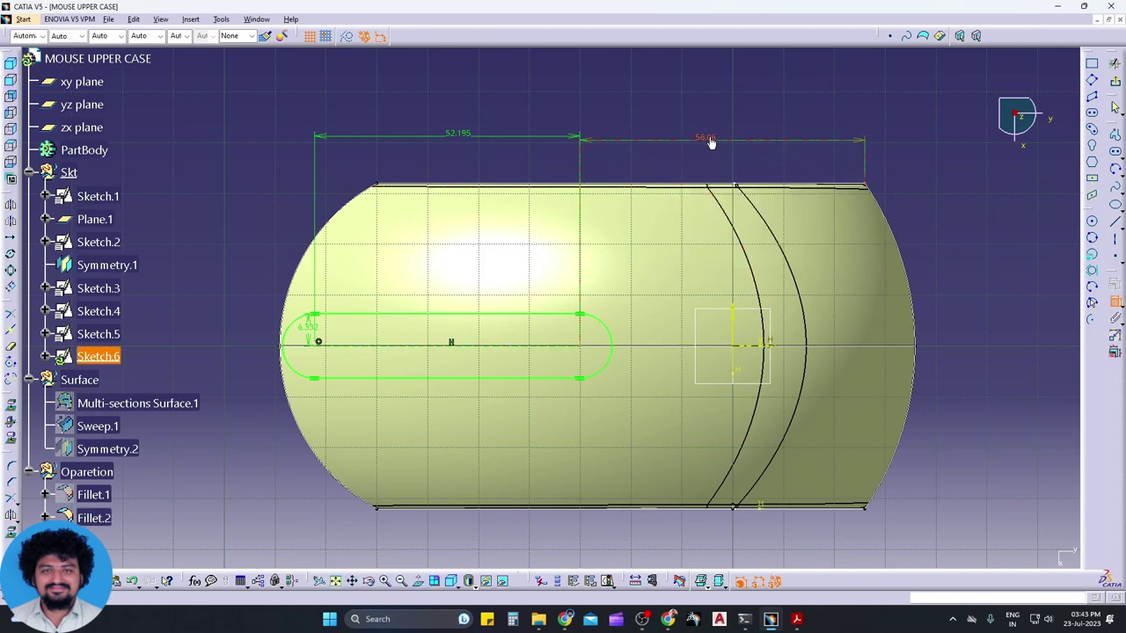
Set the slot-to-right-end distance to 81 mm
double_click(710, 141)
key(Return)
key(alt+Tab)
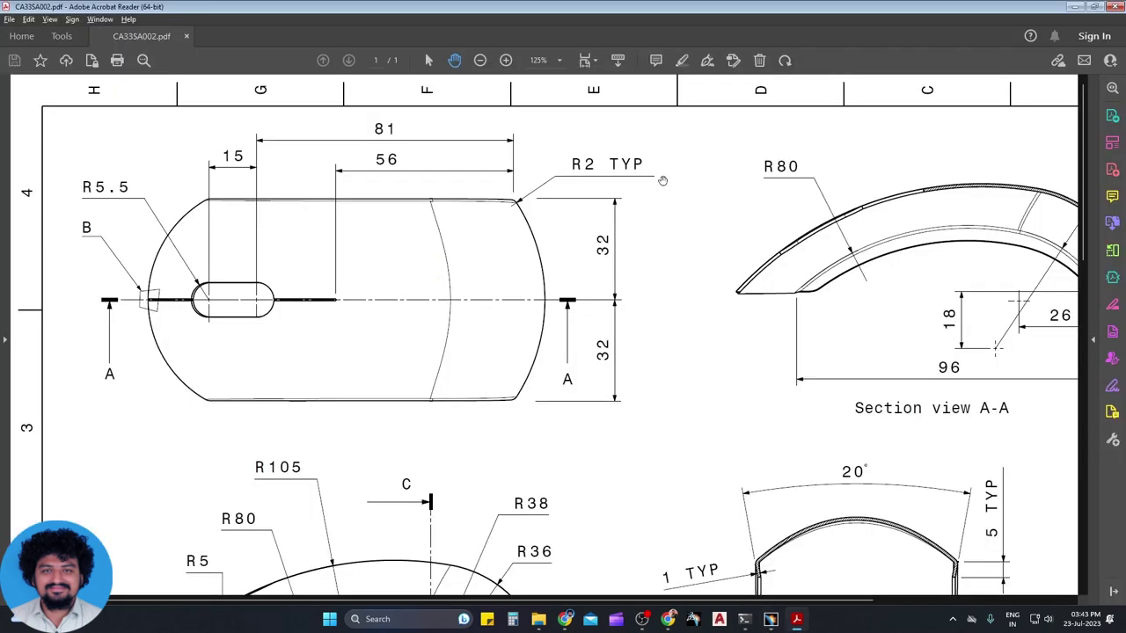
key(alt+Tab)
double_click(638, 141)
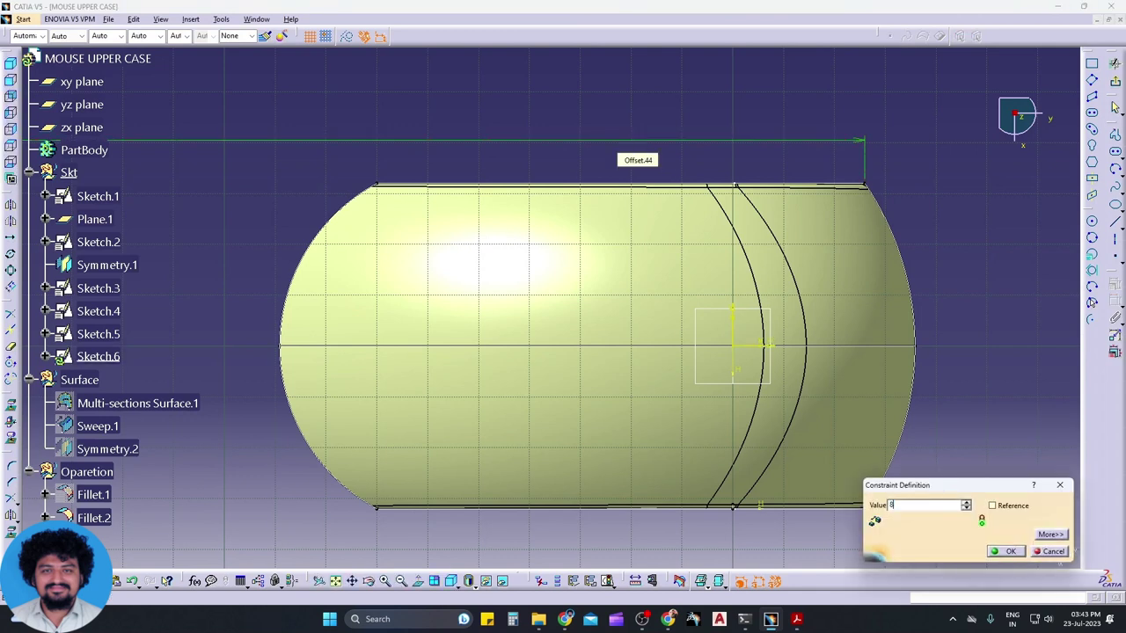
text(1)
key(Return)
Set the slot length to 15 mm and the end radius to 5.5 mm
double_click(334, 136)
text(15)
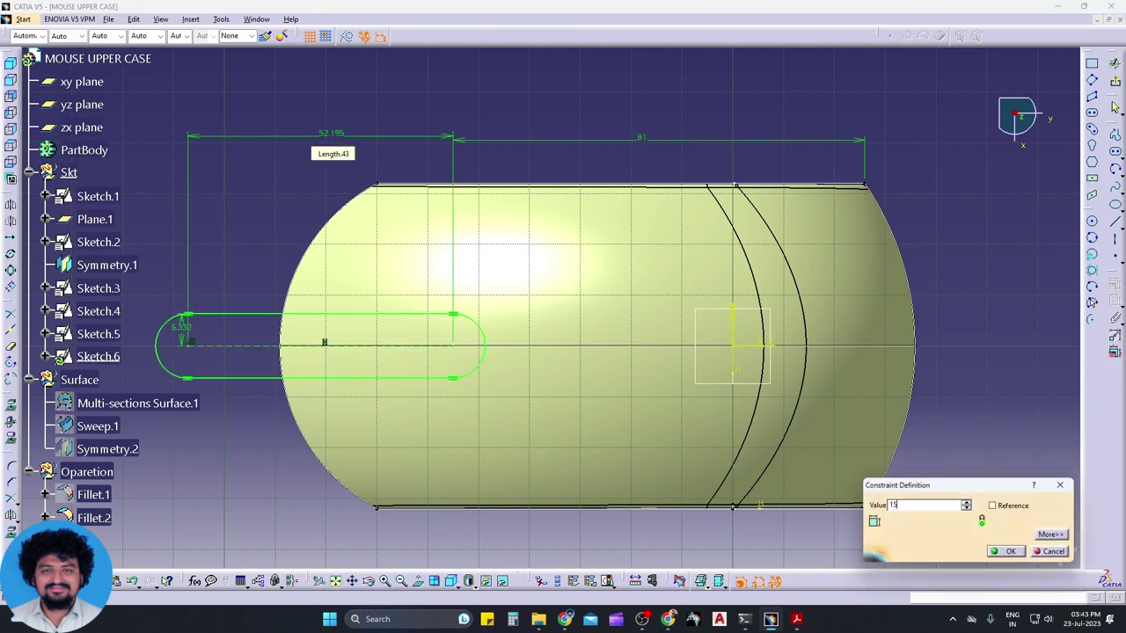
key(Return)
double_click(374, 332)
key(alt+Tab)
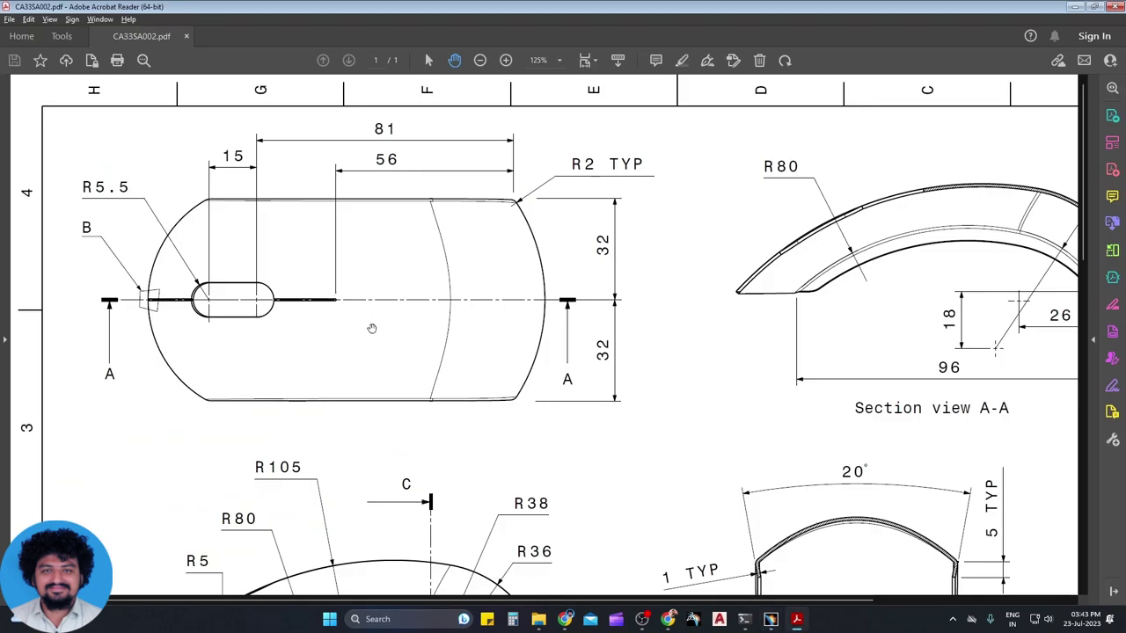
key(alt+Tab)
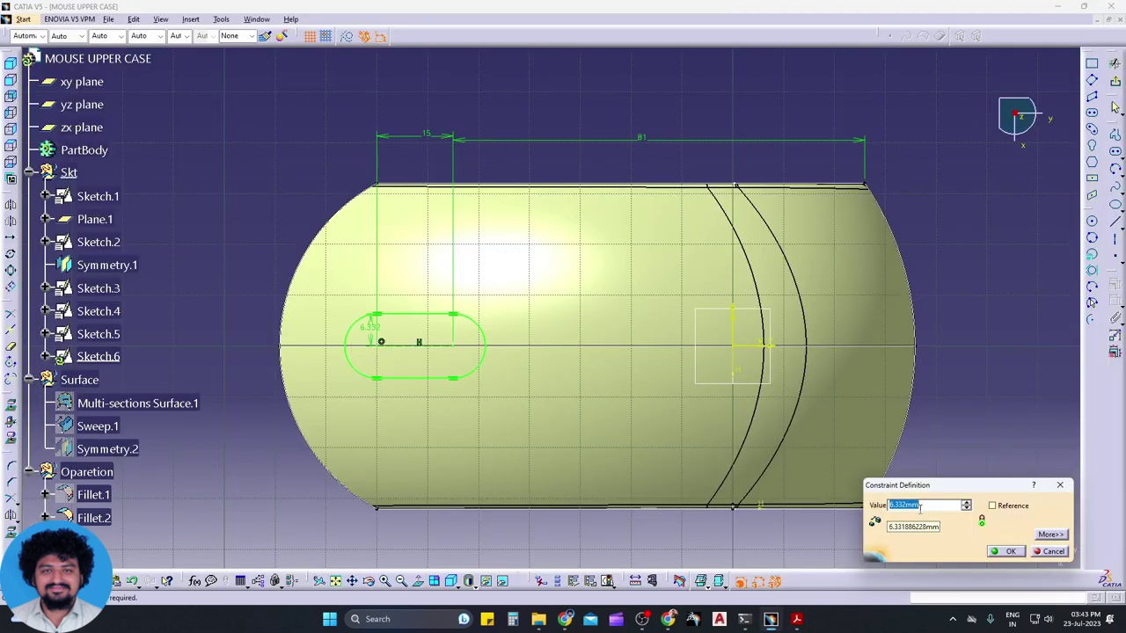
text(.5)
key(Return)
key(alt+Tab)
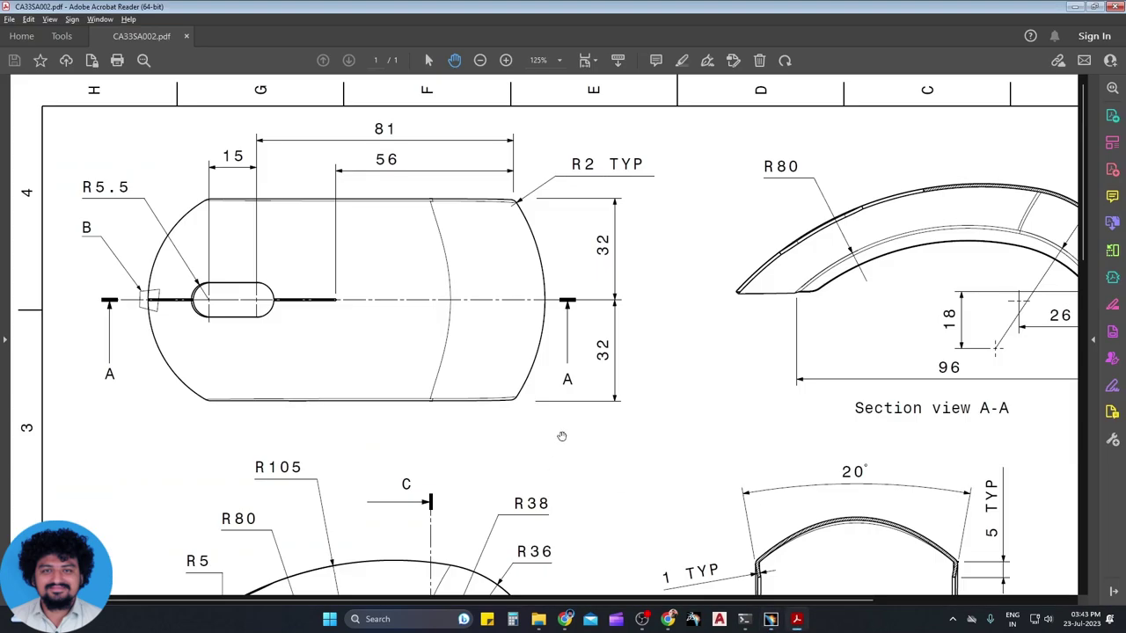
key(alt+Tab)
key(alt+Tab)
key(alt+Tab)
Draw a rectangle over the slot with its right edge 56 mm from the right end
click(1092, 64)
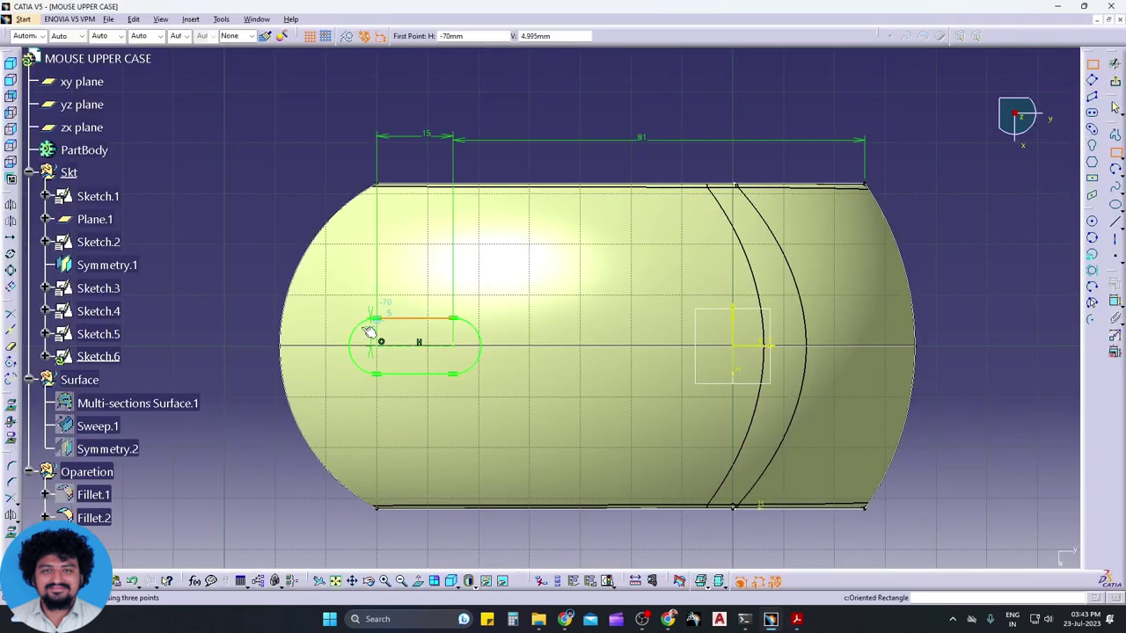
click(235, 326)
click(594, 360)
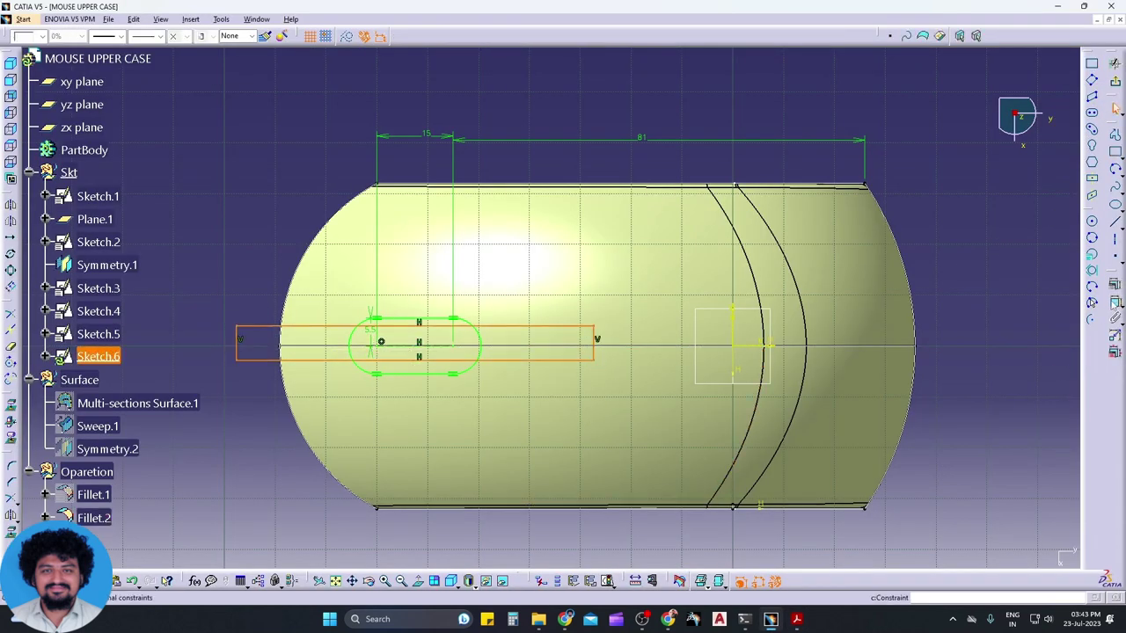
click(595, 343)
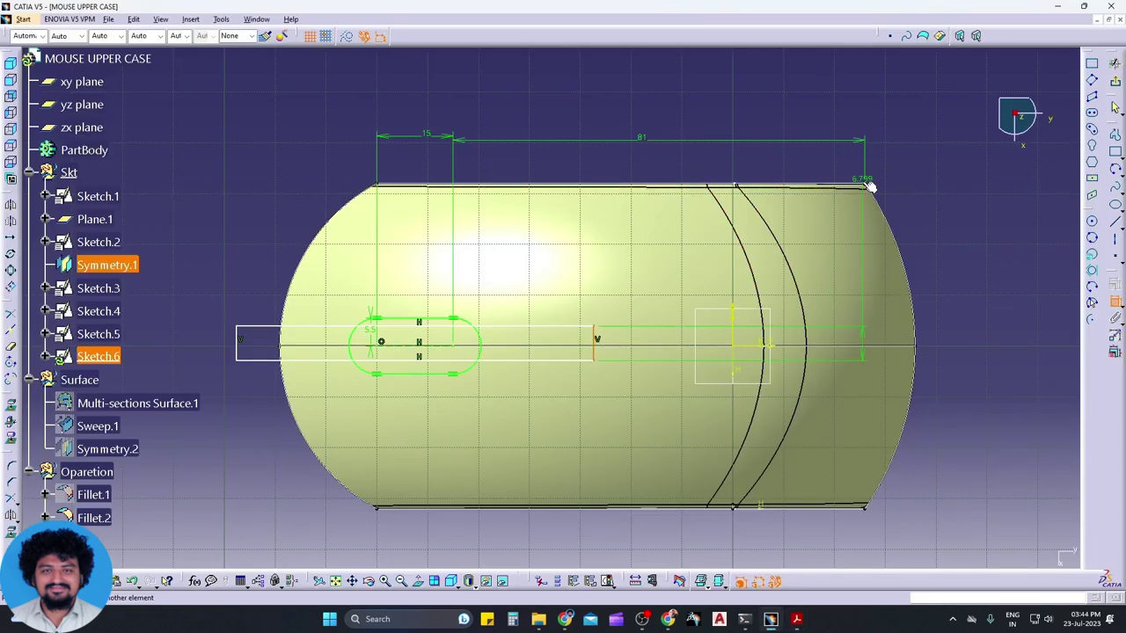
click(866, 185)
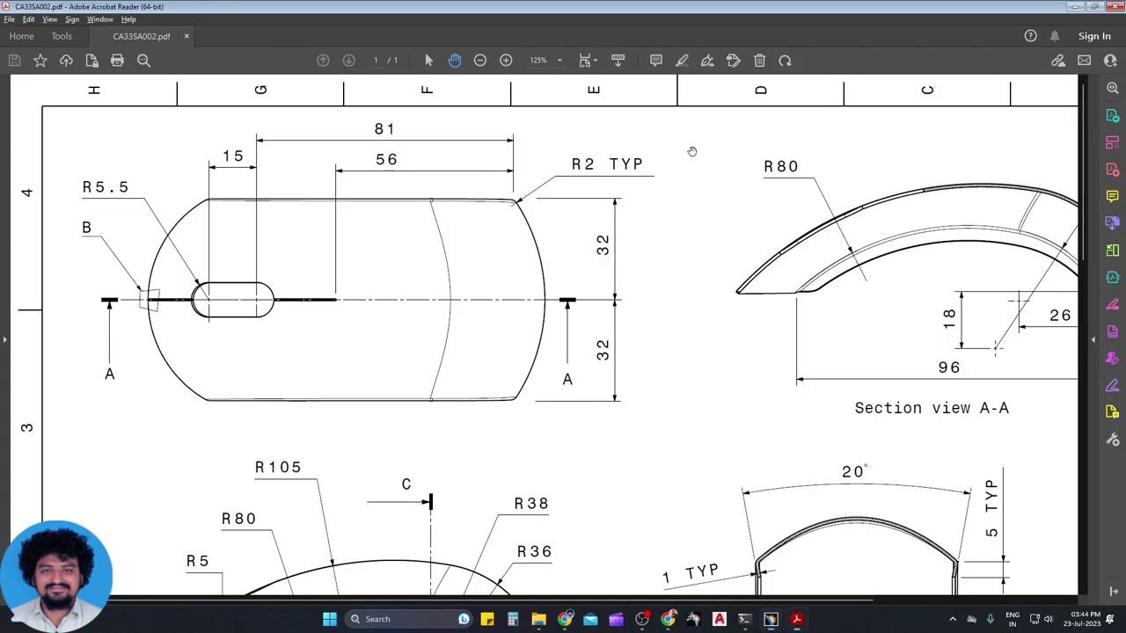
double_click(697, 153)
text(56)
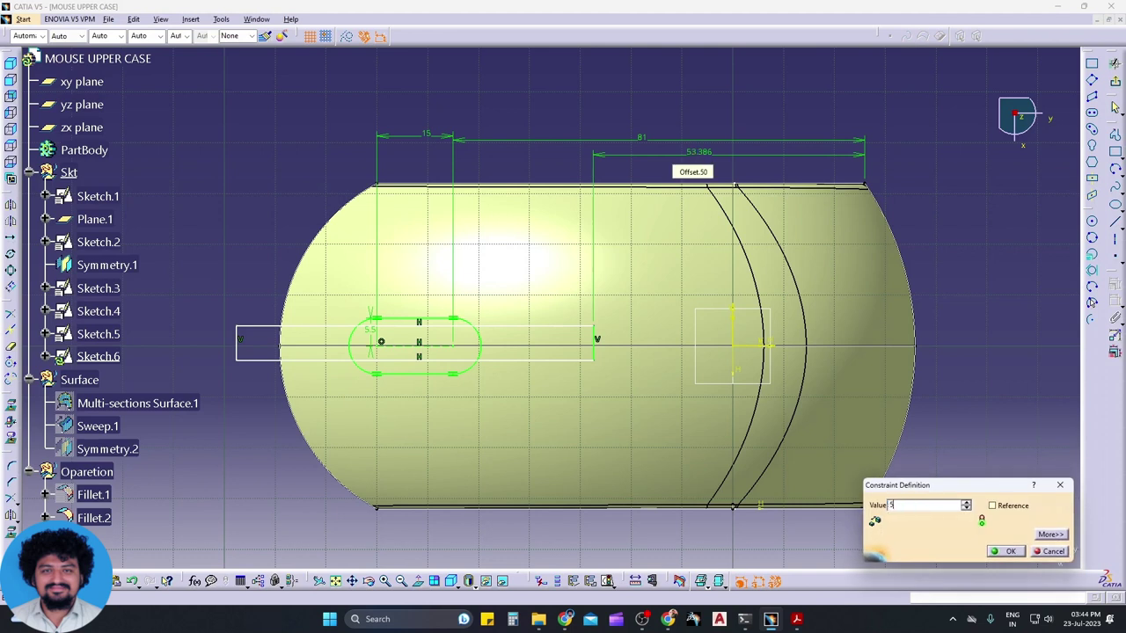
key(Return)
Make the rectangle's edges symmetric about the centre axis
click(226, 345)
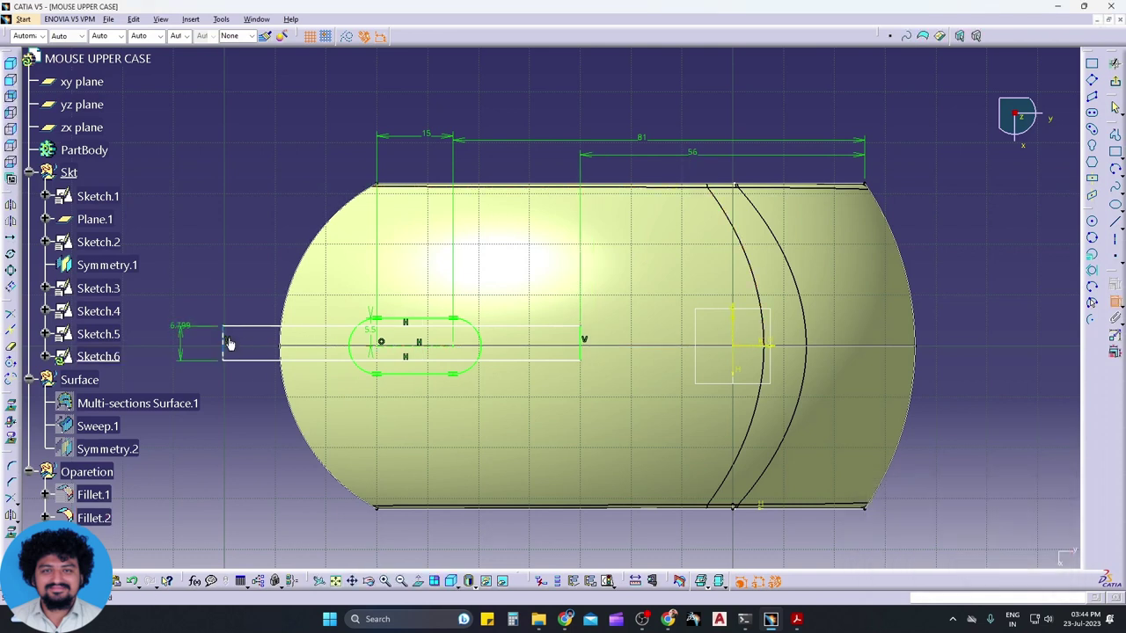
ctrl+click(270, 333)
right_click(255, 279)
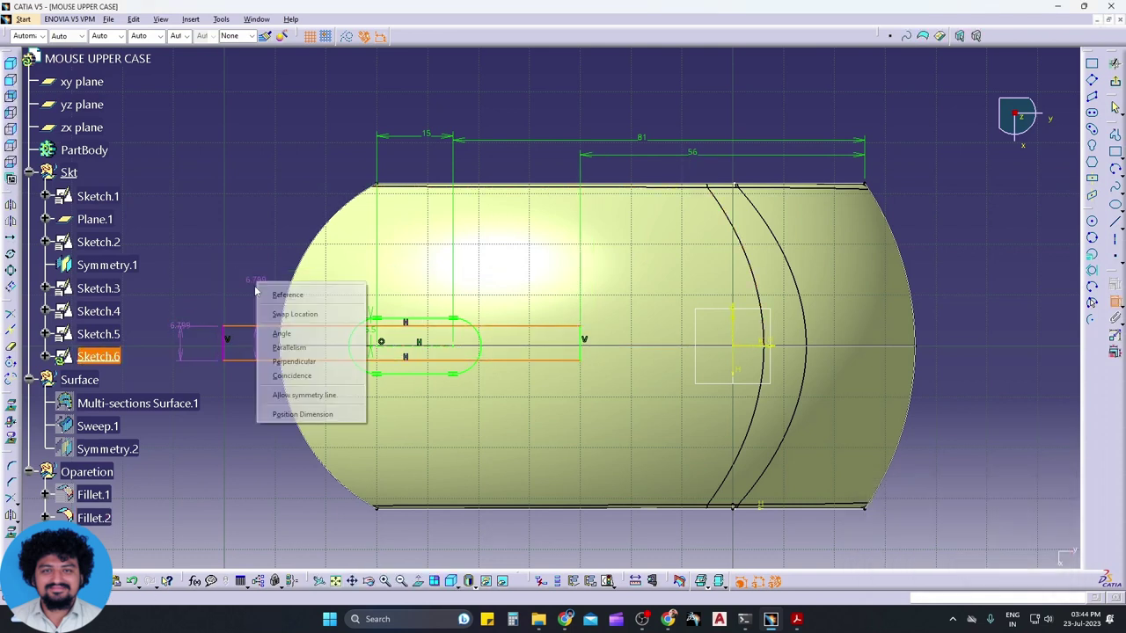
click(314, 392)
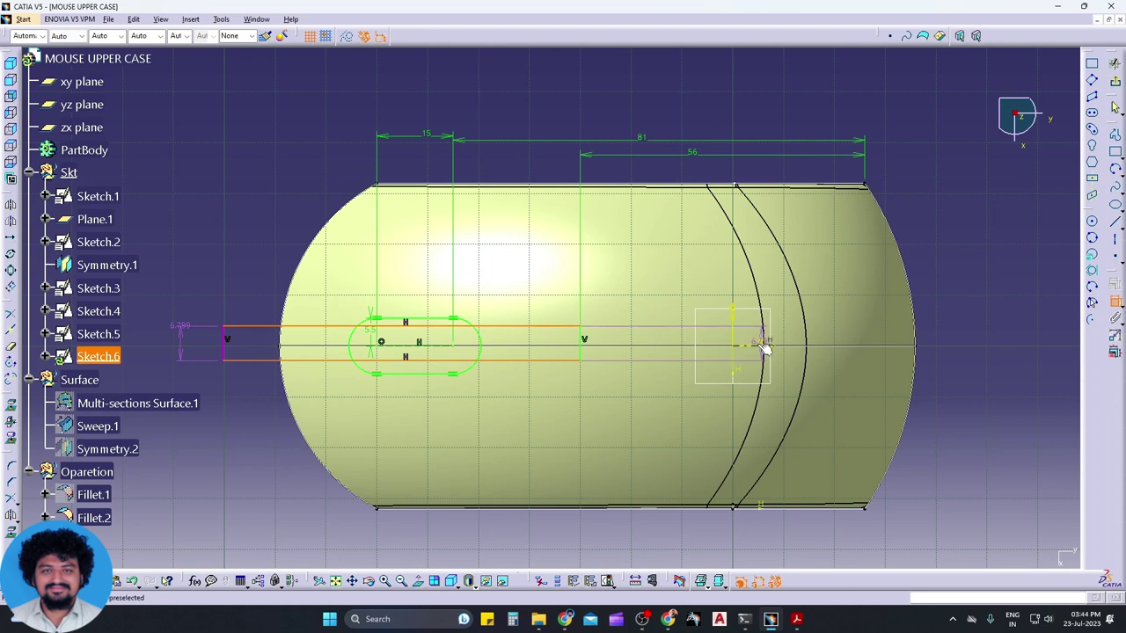
click(764, 347)
Change the 30.266 length dimension to 25 mm
middle_drag(215, 370, 286, 400)
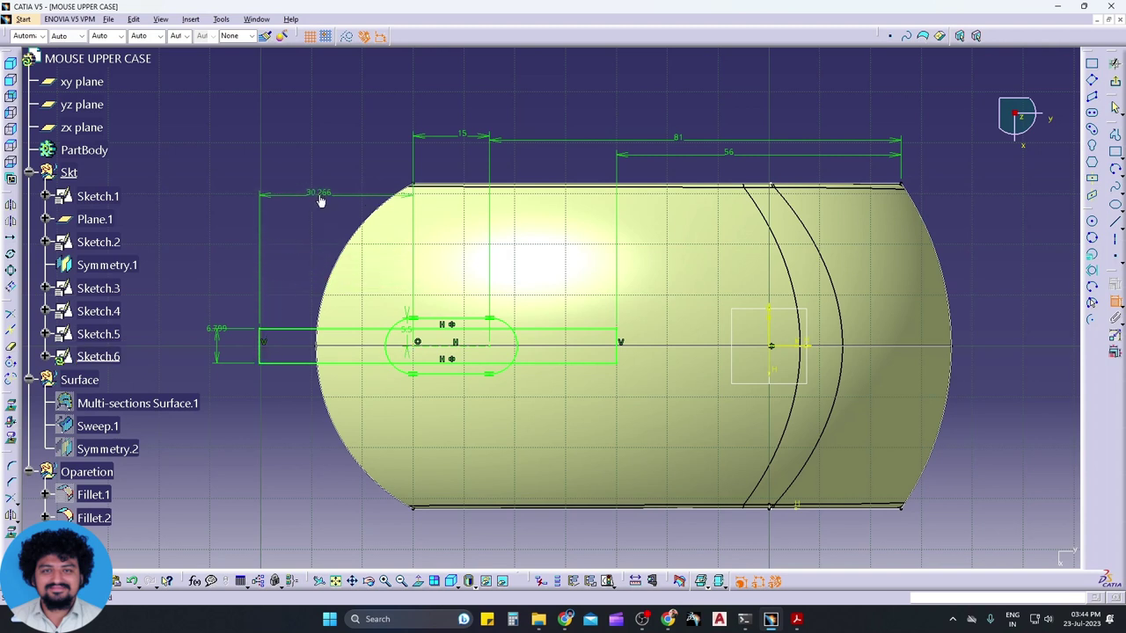
double_click(322, 199)
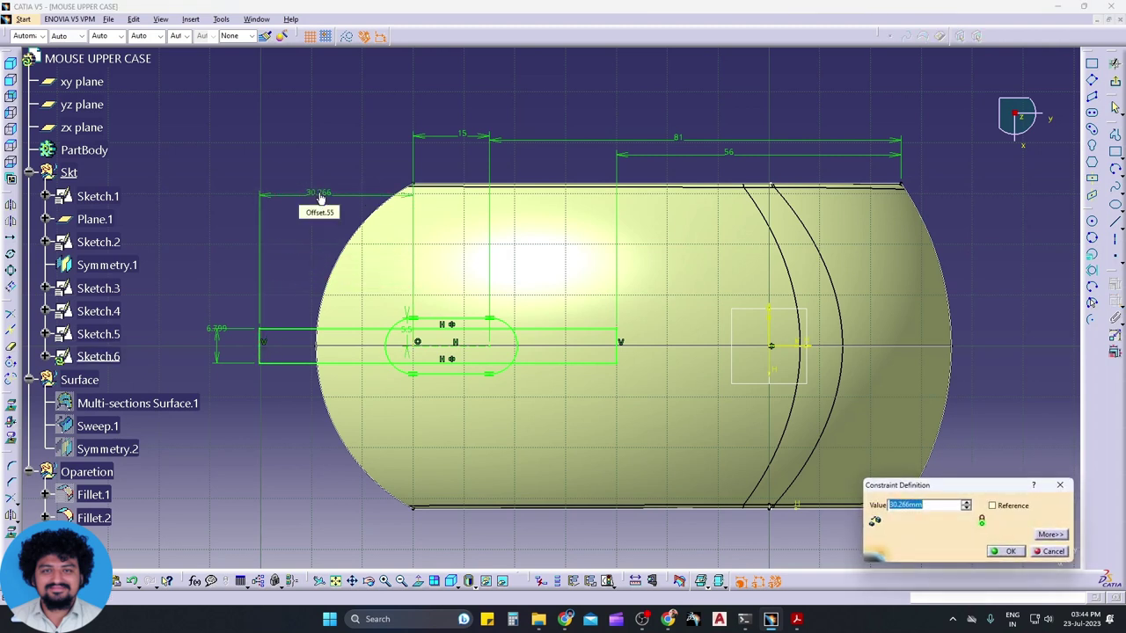
text(25)
key(Return)
Narrow the rectangle height to 0.5 mm as shown in Detail B
key(alt+Tab)
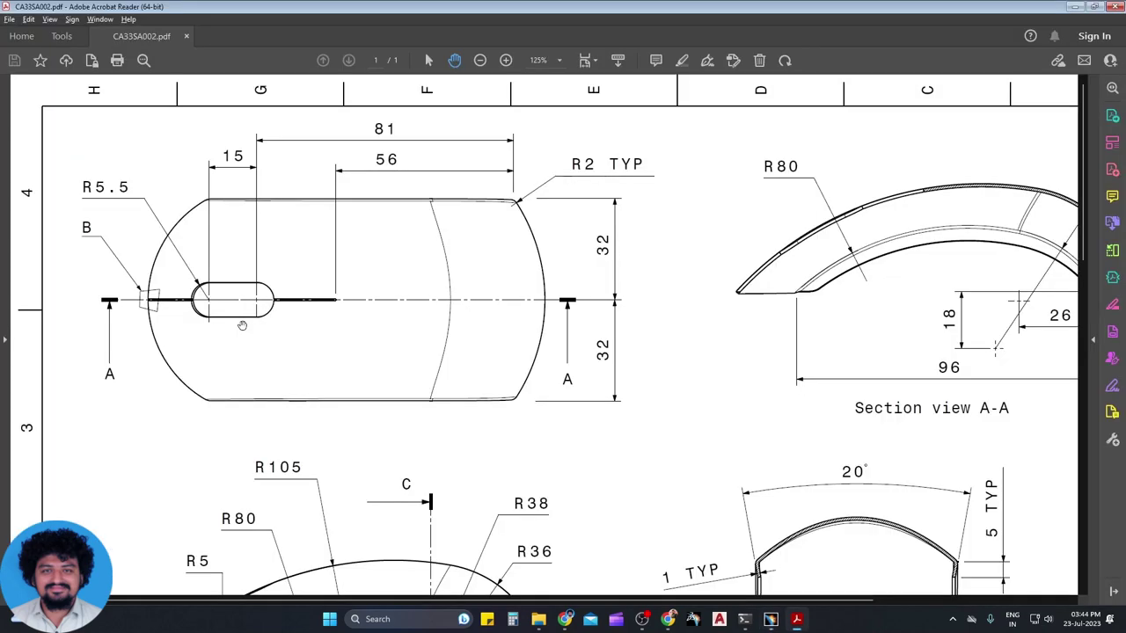
drag(893, 492, 628, 314)
key(alt+Tab)
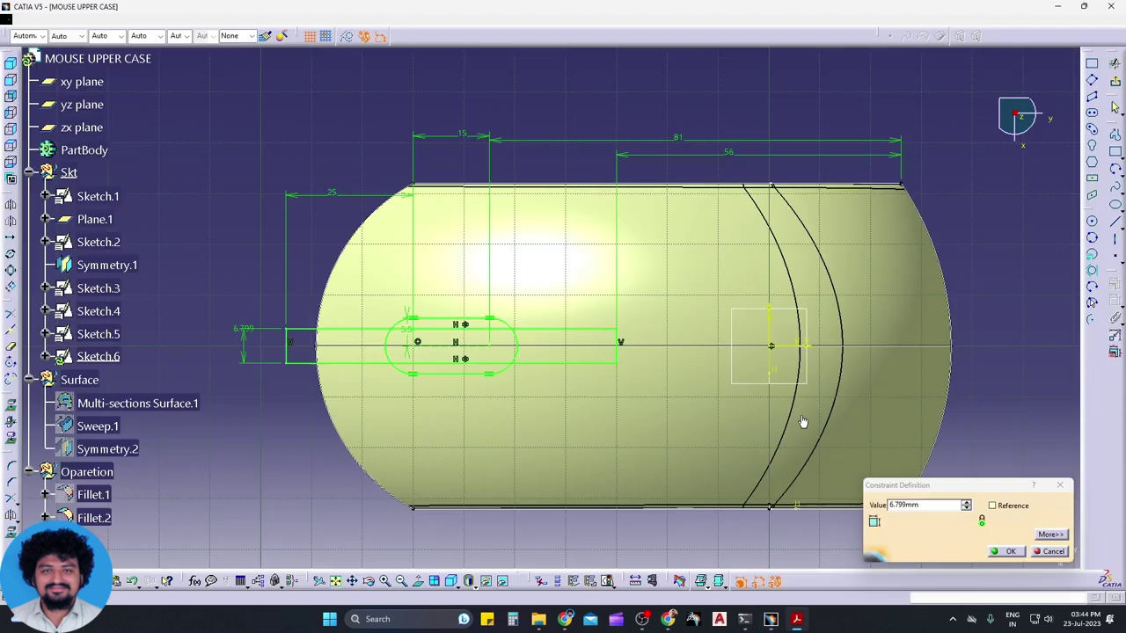
key(Return)
Recheck Detail B and zoom in on the slot's arcs to inspect the 0.5 mm strip
key(alt+Tab)
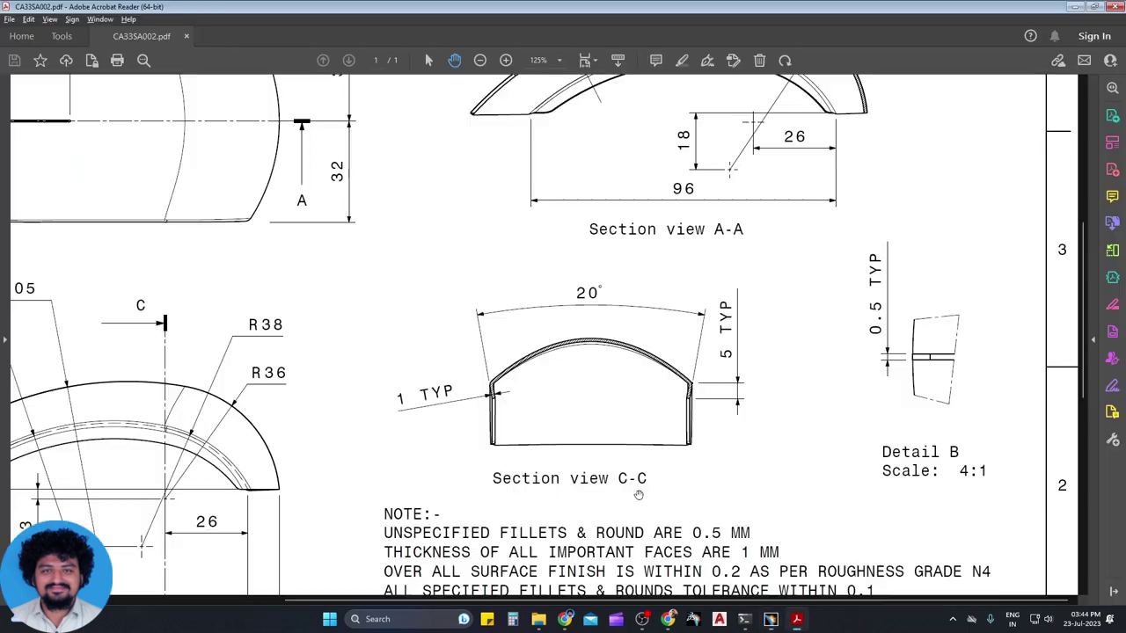
drag(349, 326, 639, 421)
key(alt+Tab)
ctrl+middle_drag(553, 424, 329, 476)
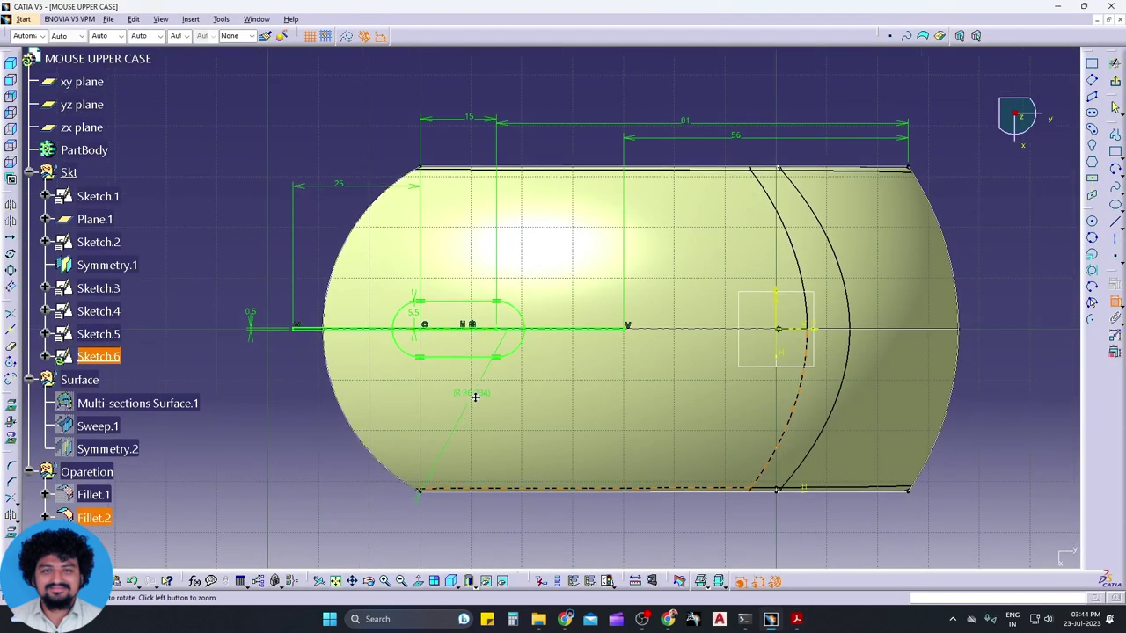
ctrl+middle_drag(256, 478, 159, 440)
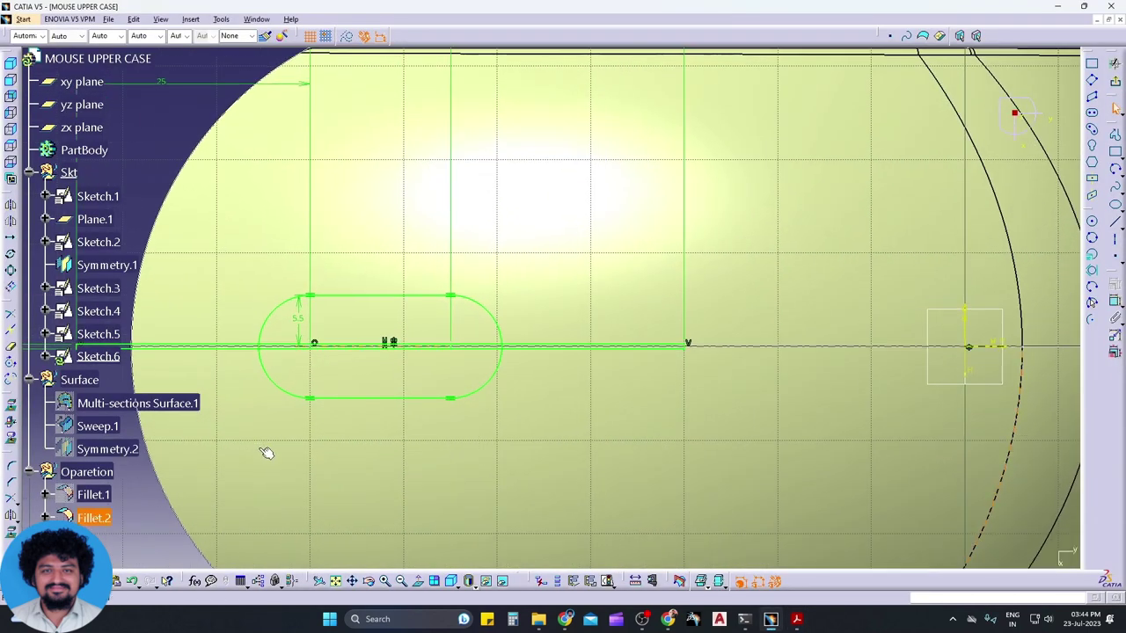
mouse_move(169, 513)
ctrl+middle_down()
mouse_move(214, 470)
mouse_move(402, 422)
mouse_move(261, 483)
mouse_move(269, 452)
mouse_move(352, 515)
ctrl+middle_up()
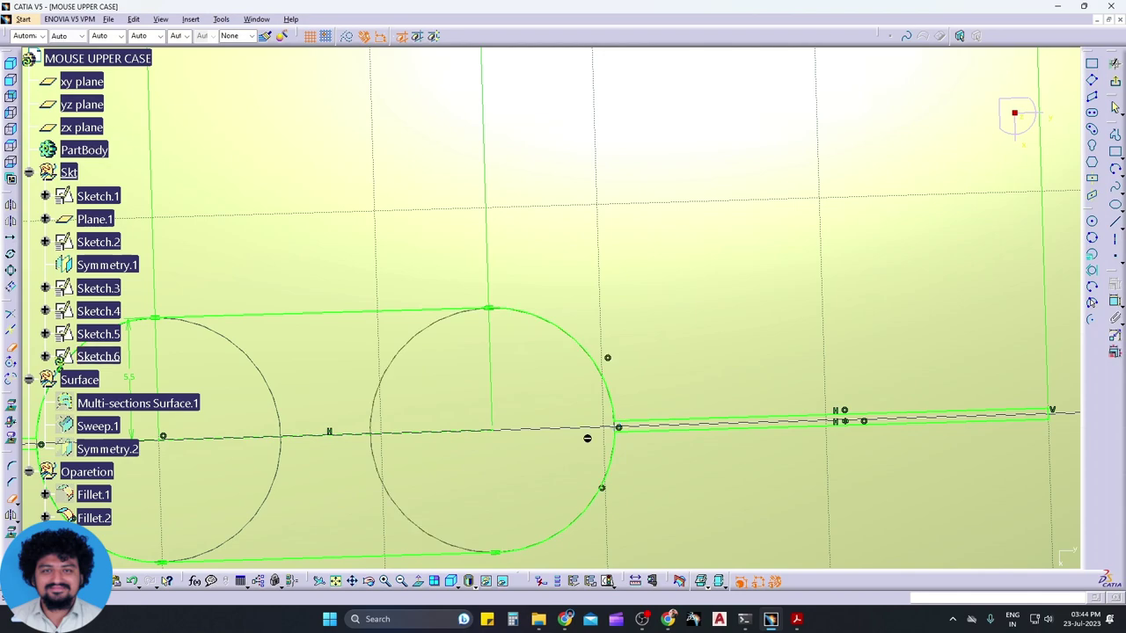
mouse_move(586, 438)
ctrl+middle_down()
mouse_move(586, 520)
mouse_move(1025, 361)
ctrl+middle_up()
Exit the sketch and make the Surface set the working object
click(1116, 104)
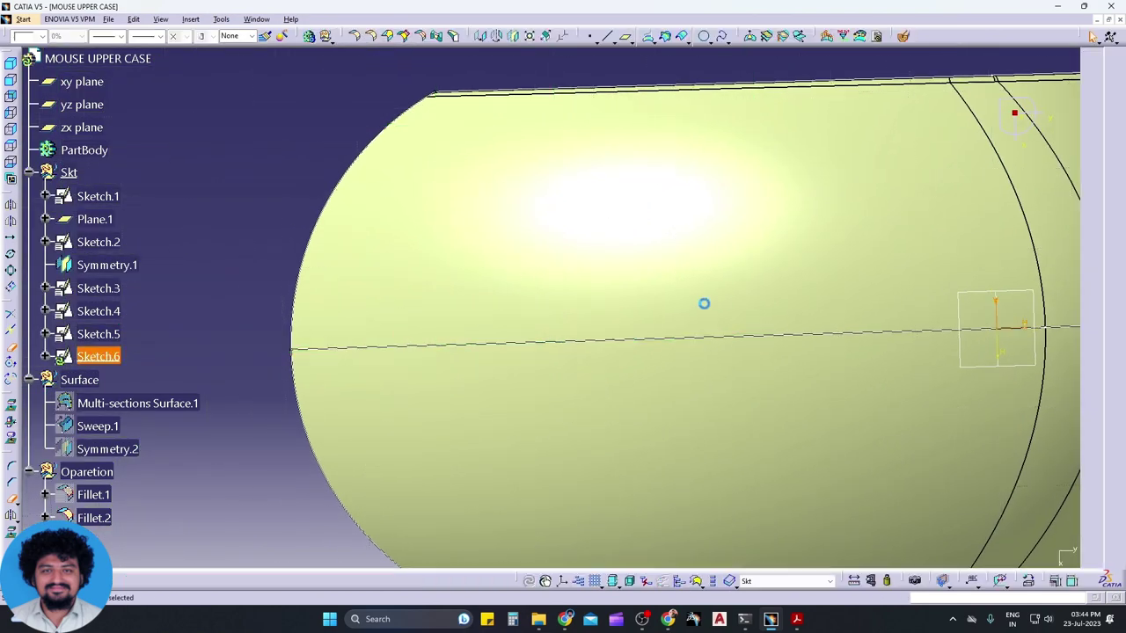
mouse_move(600, 464)
middle_down()
mouse_move(667, 376)
mouse_move(536, 428)
middle_up()
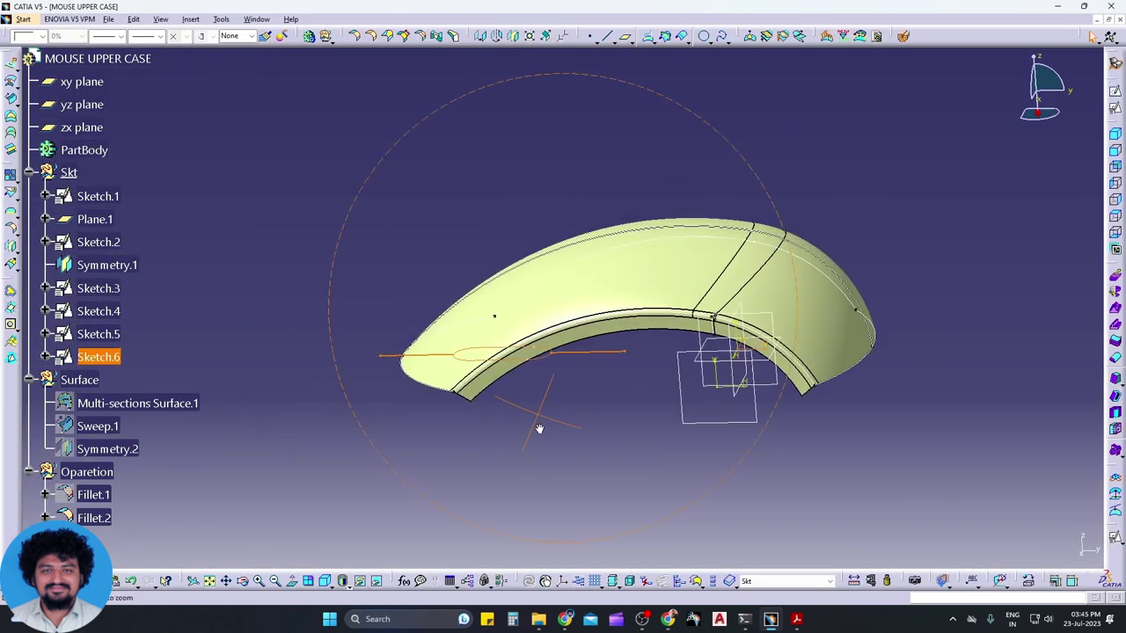
right_click(88, 380)
click(141, 225)
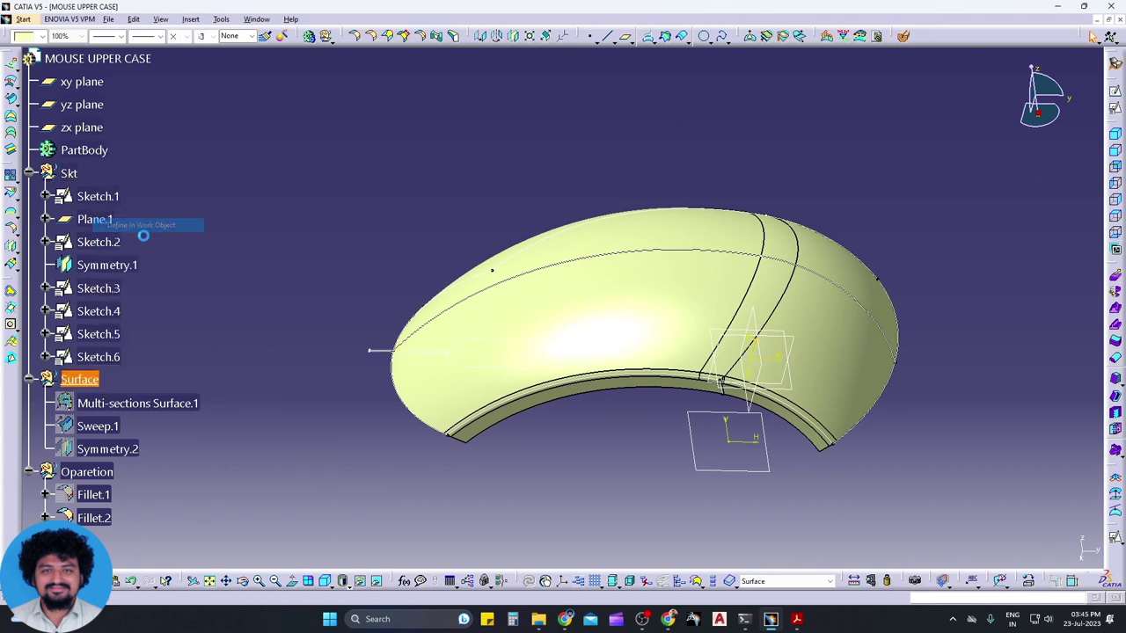
Extrude Sketch.6 as a surface 50 mm upward and 22 mm downward
click(369, 350)
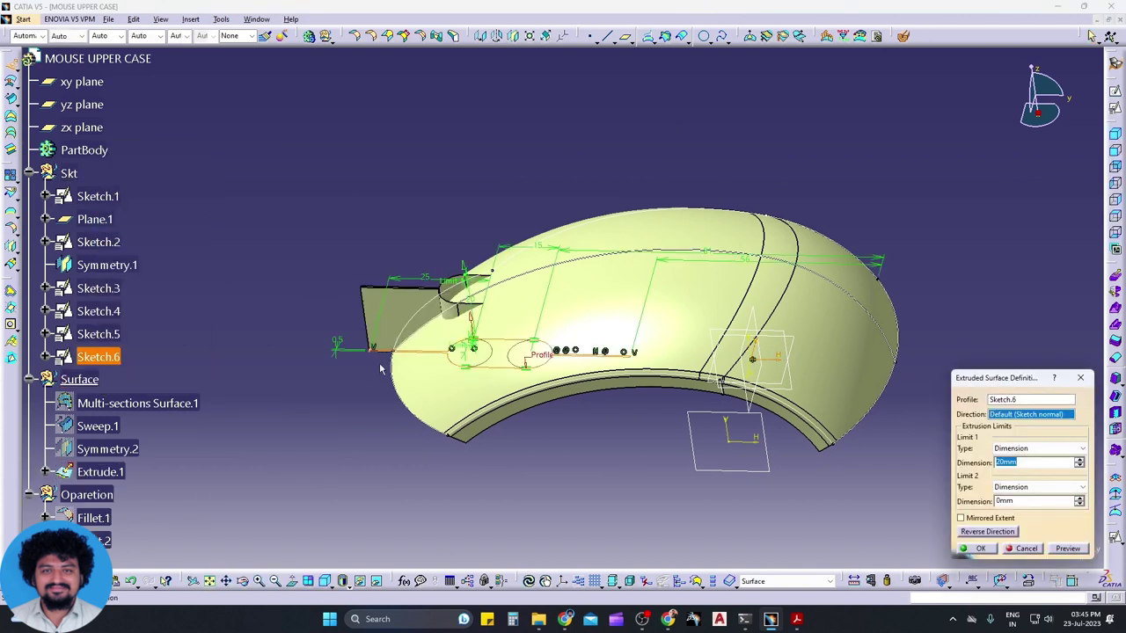
drag(463, 264, 463, 185)
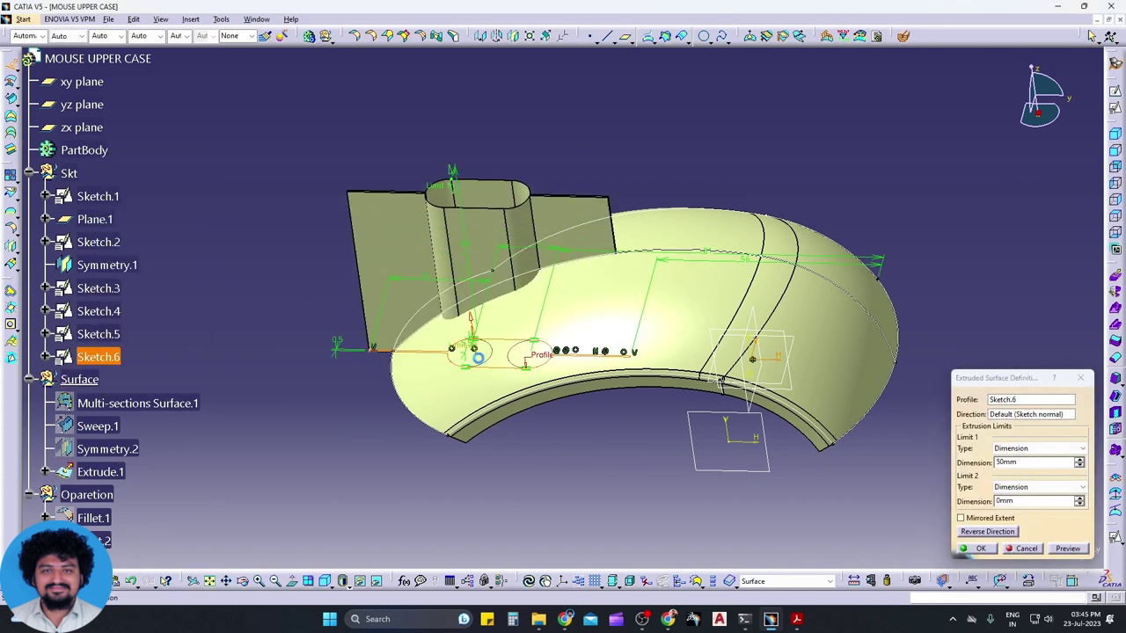
middle_drag(463, 202, 456, 321)
drag(457, 328, 458, 405)
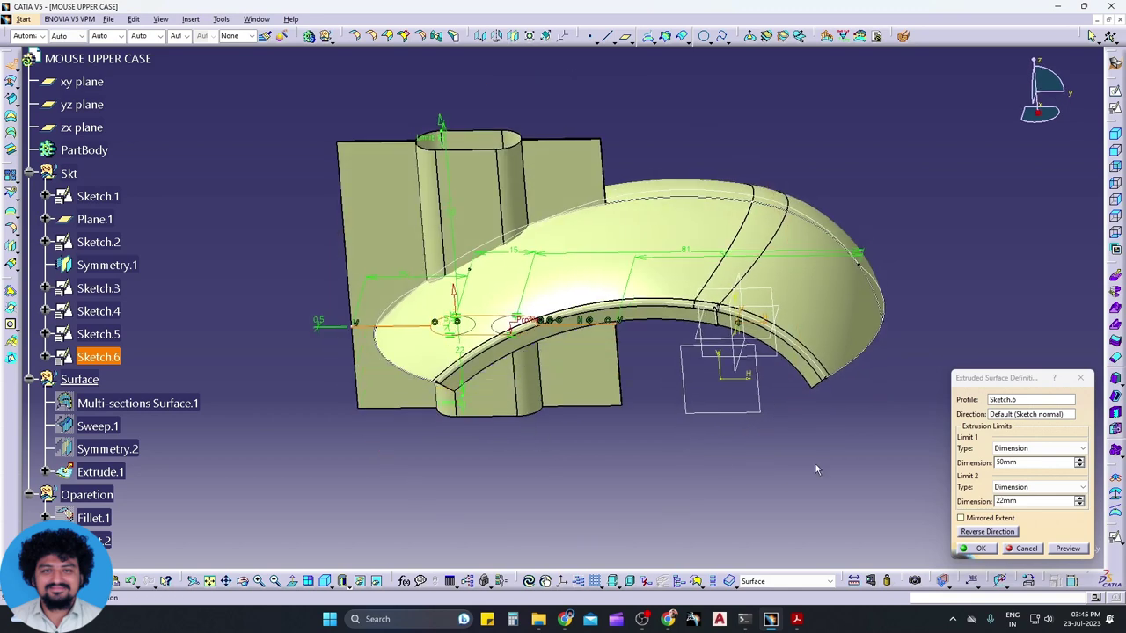
click(967, 549)
right_click(84, 494)
In the Operation set, split Fillet.2 with Extrude.1 to cut the slot
click(156, 336)
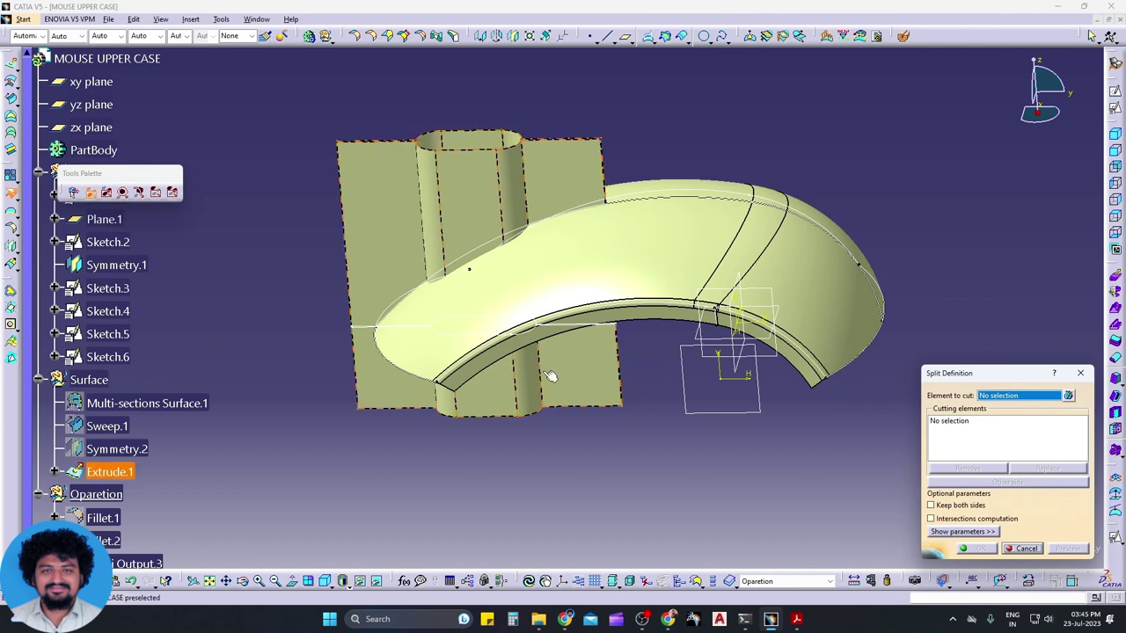
click(695, 330)
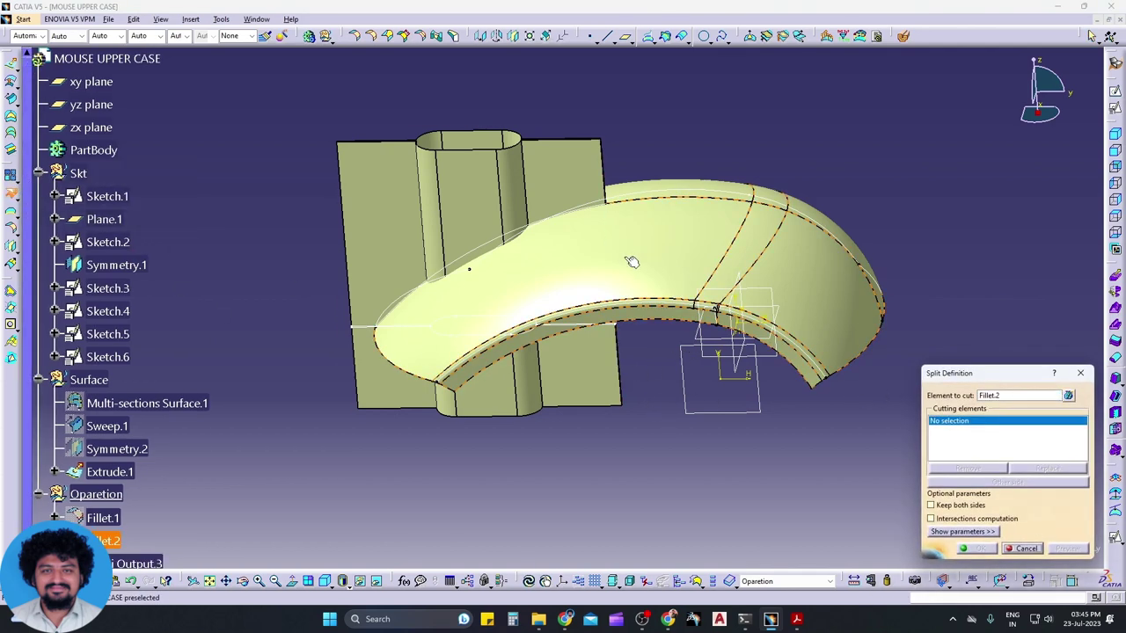
click(466, 195)
Hide the extruded surface and the Skt sketch set, then inspect the slotted shell
right_click(392, 216)
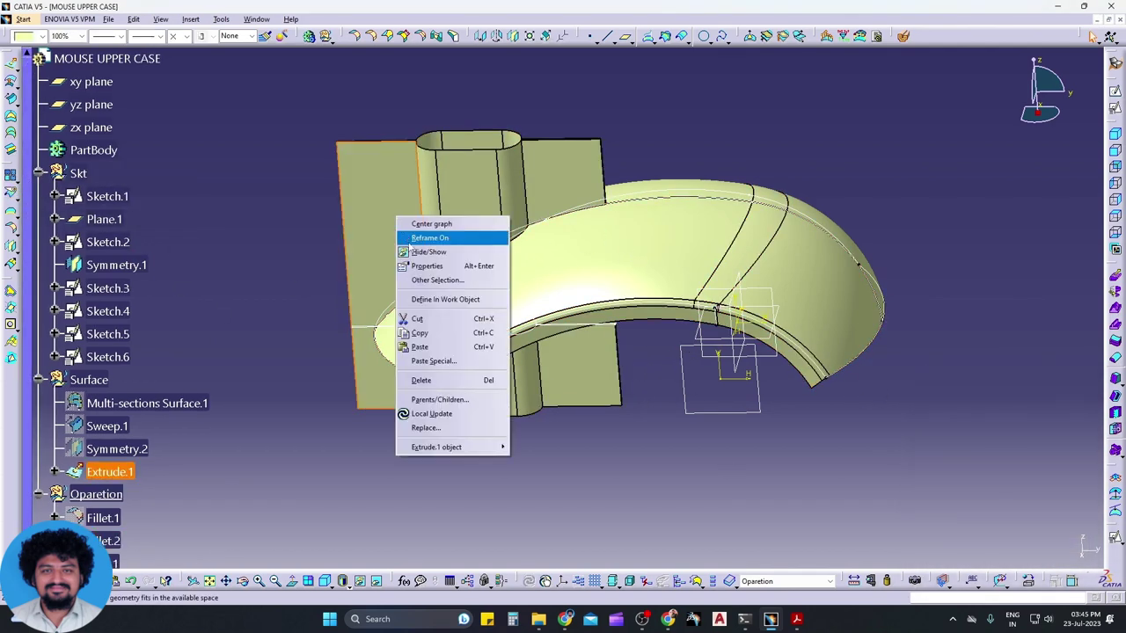
click(422, 251)
mouse_move(422, 256)
middle_down()
mouse_move(603, 394)
mouse_move(603, 422)
middle_up()
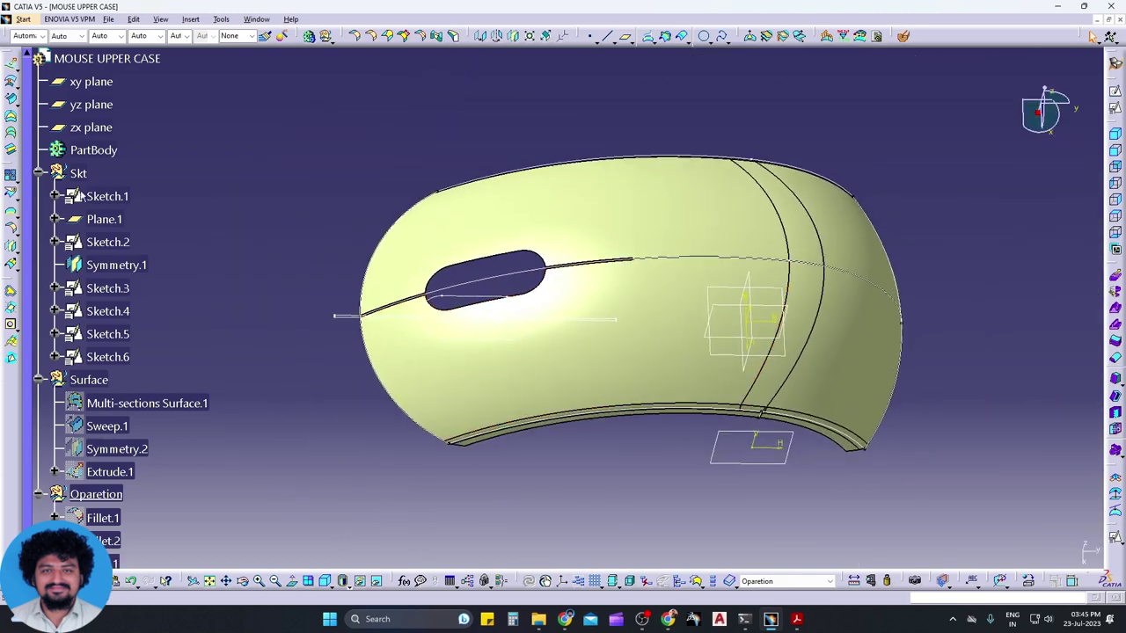
right_click(79, 174)
click(132, 206)
mouse_move(402, 302)
middle_down()
mouse_move(478, 158)
mouse_move(615, 271)
middle_up()
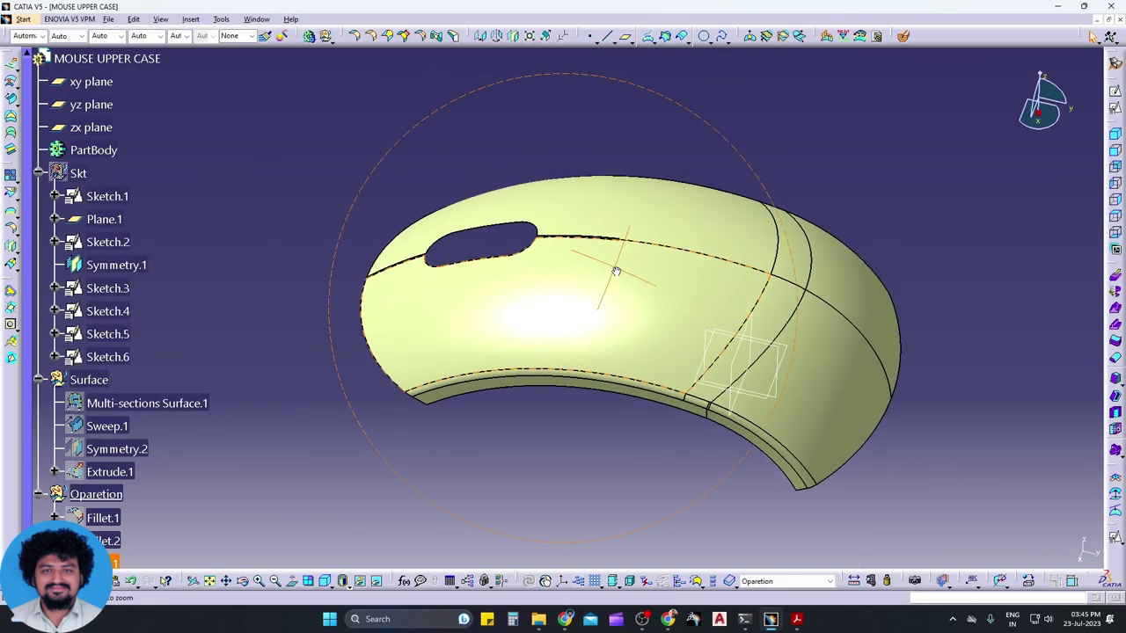
key(alt+Tab)
key(alt+Tab)
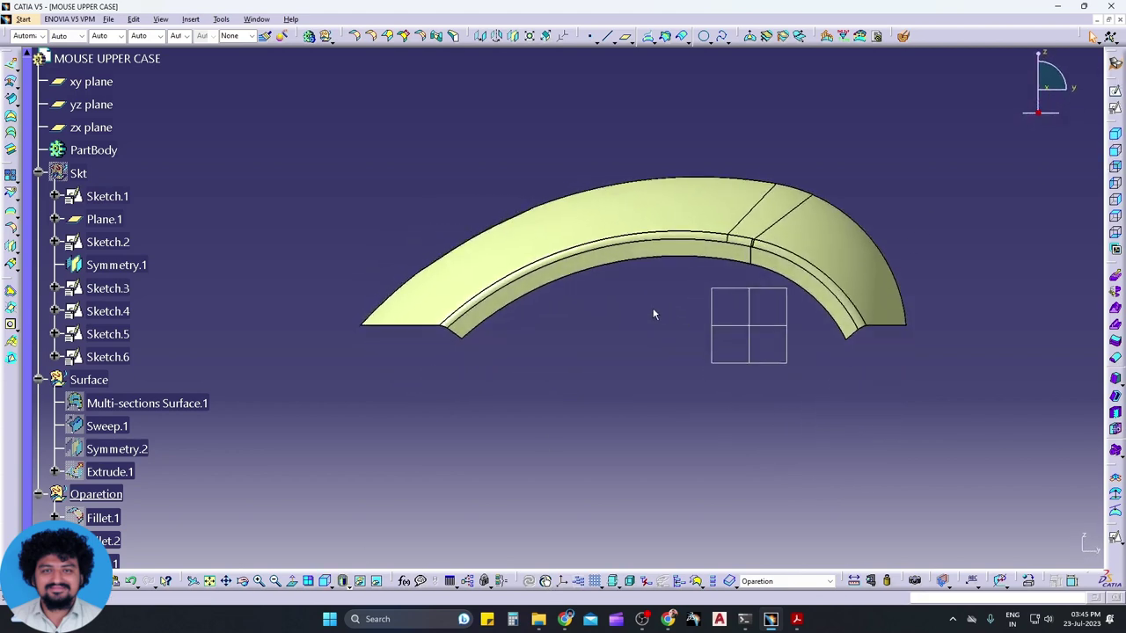
middle_drag(653, 311, 583, 314)
scroll(40, 249, down, 2)
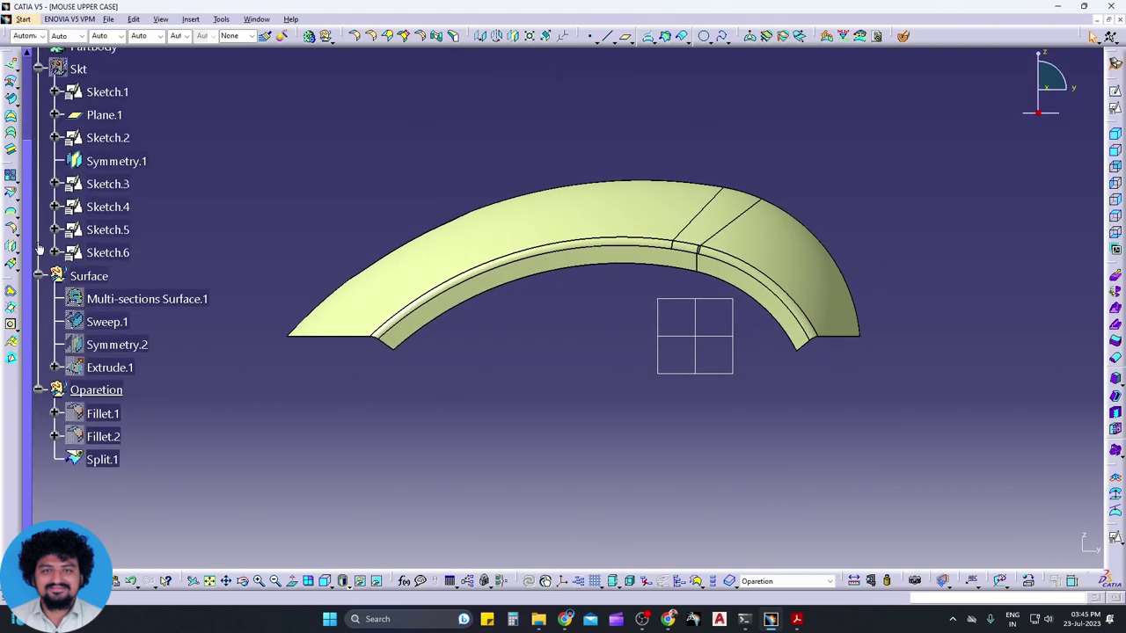
text(c:Split)
Split Split.1 at the xy plane and compare it with the drawing's side view
key(Return)
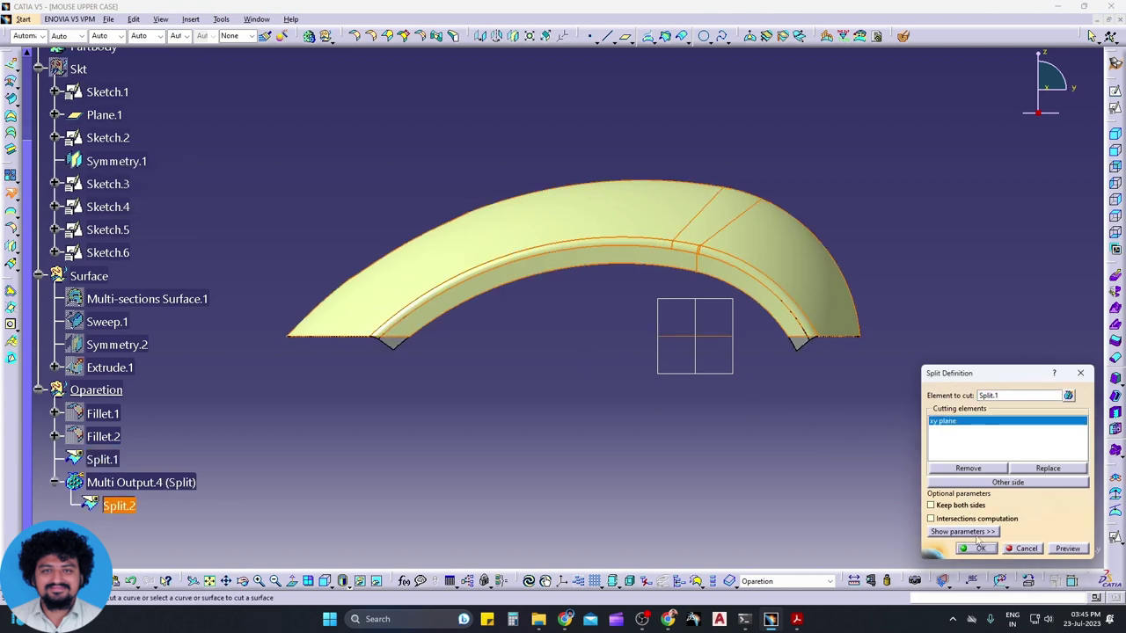
click(979, 547)
key(alt+Tab)
ctrl+scroll(507, 351, up, 3)
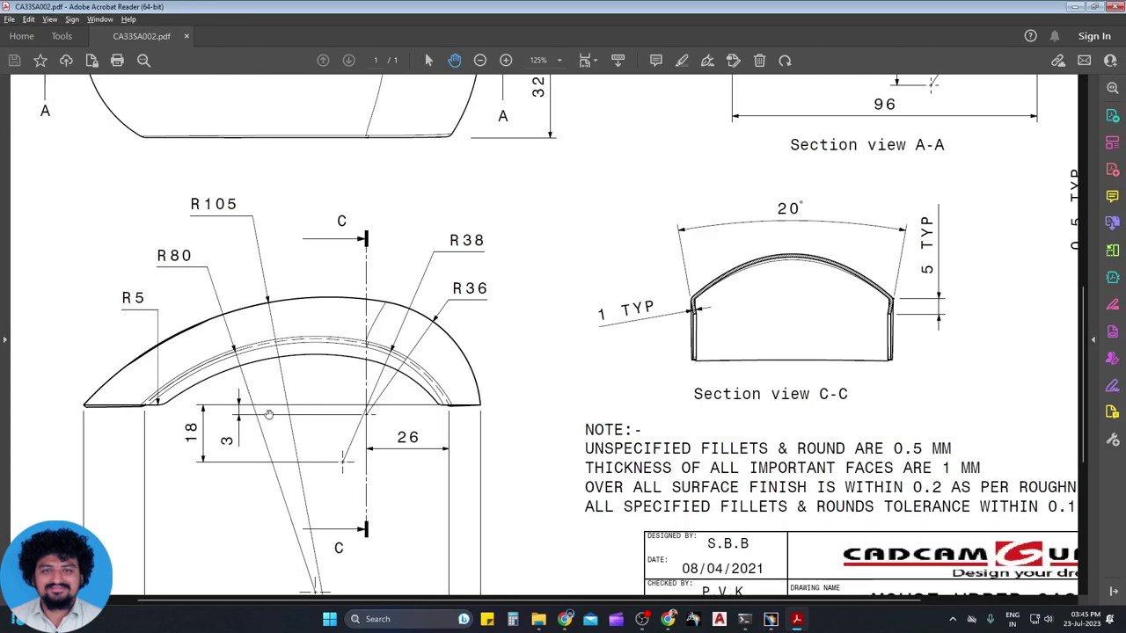
key(alt+Tab)
key(alt+Tab)
key(alt+Tab)
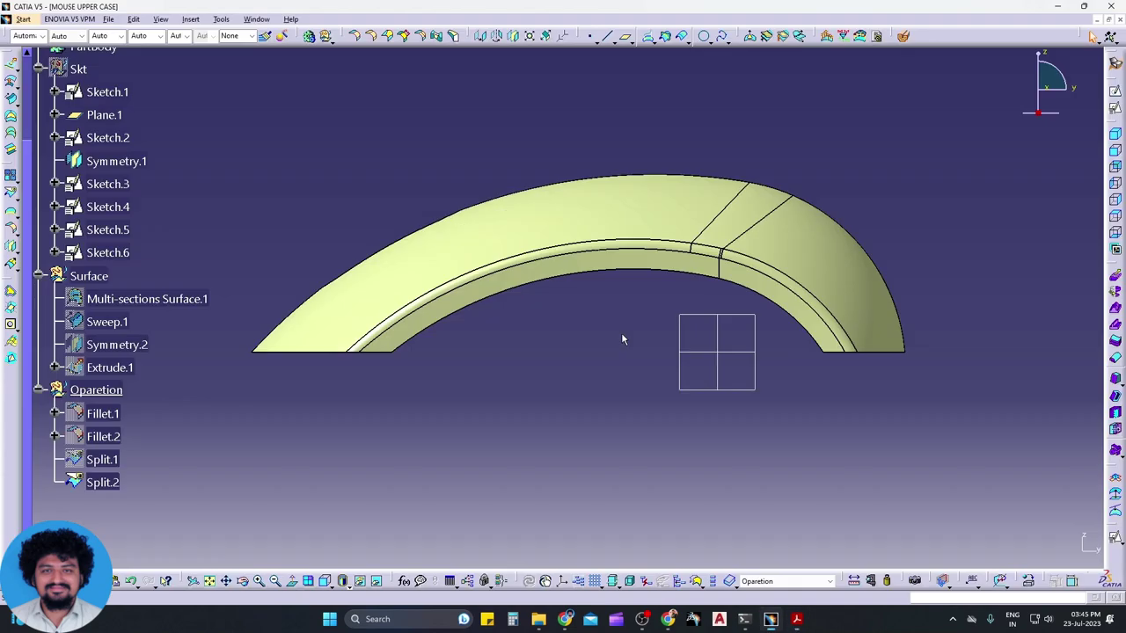
View the model from the top and compare it with the drawing's top view
middle_drag(621, 332, 545, 444)
key(Return)
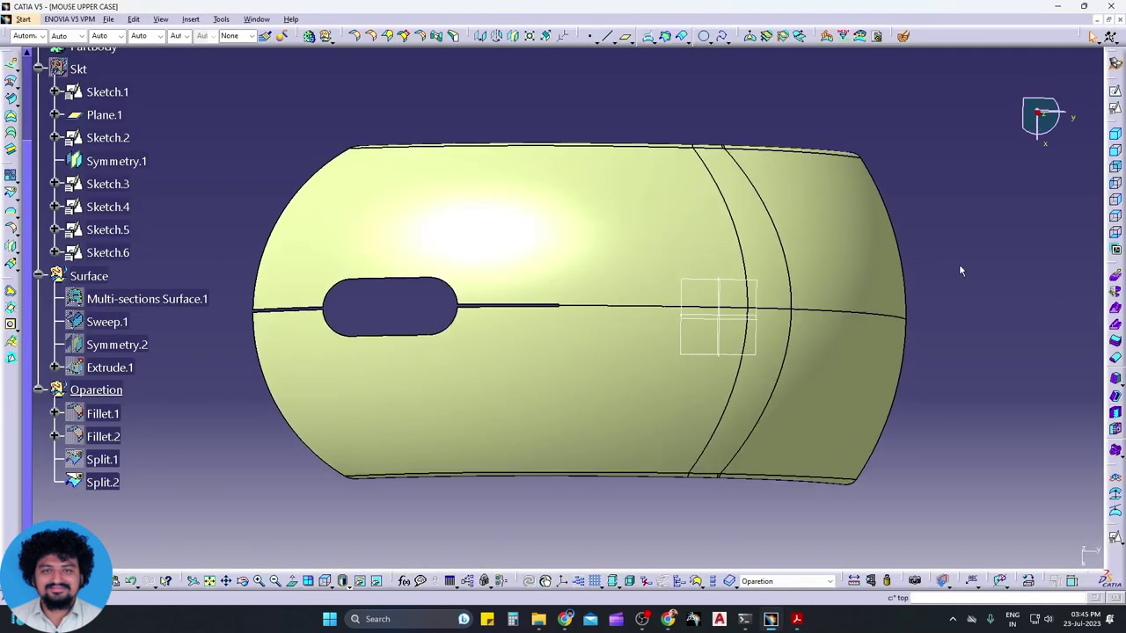
key(alt+Tab)
key(alt+Tab)
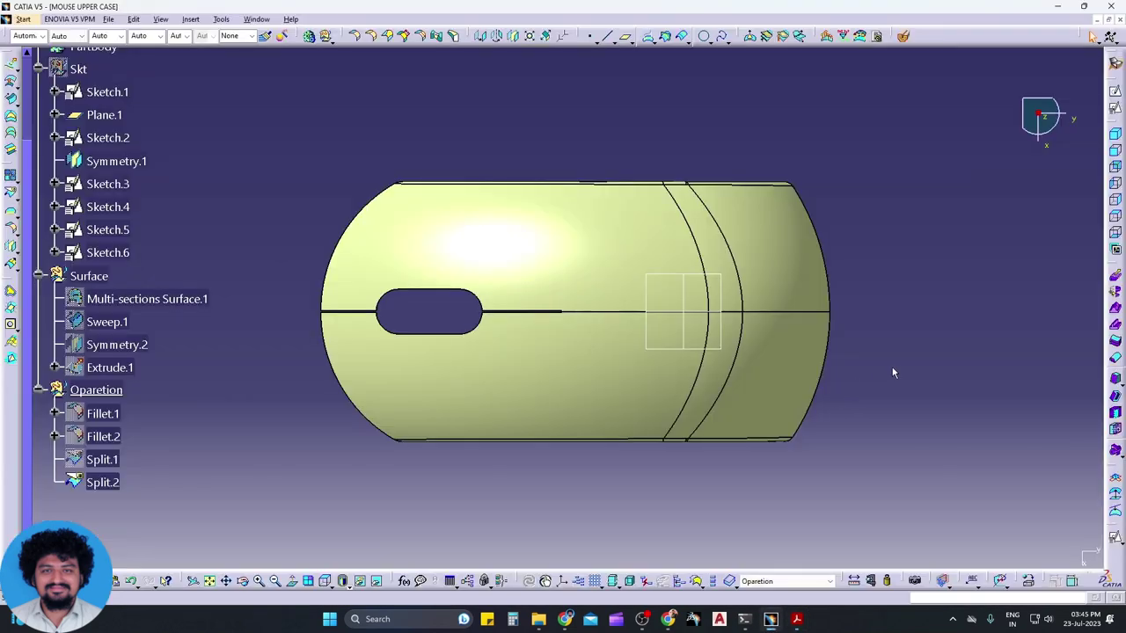
key(alt+Tab)
key(alt+Tab)
middle_drag(667, 422, 674, 221)
click(23, 18)
In Part Design, thicken Split.2 by 1 mm into a solid
click(203, 48)
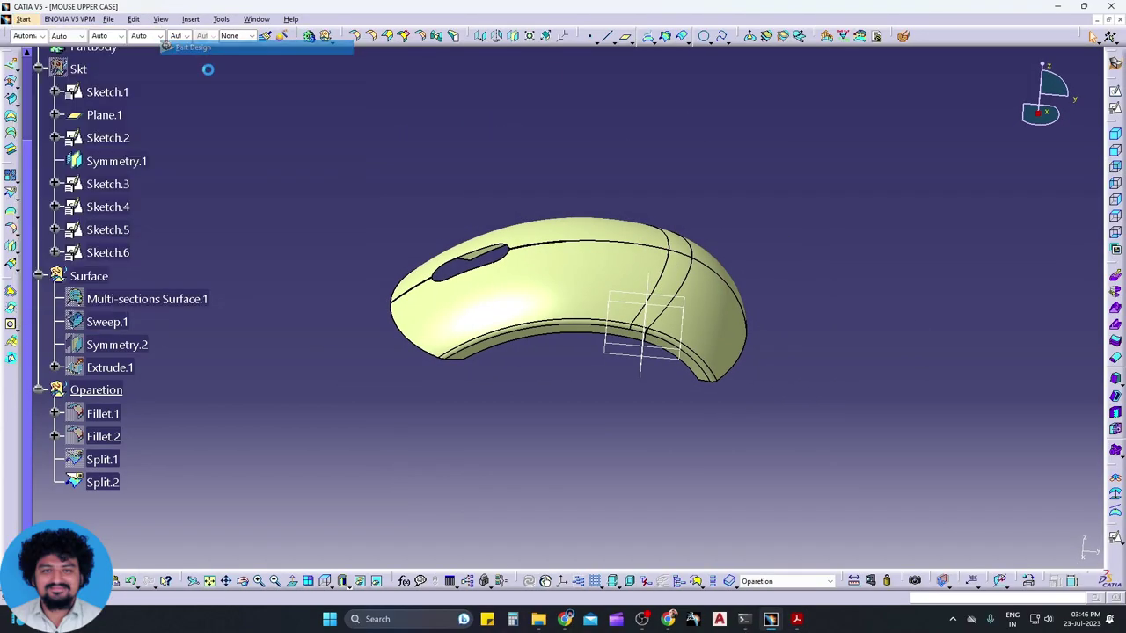
click(768, 36)
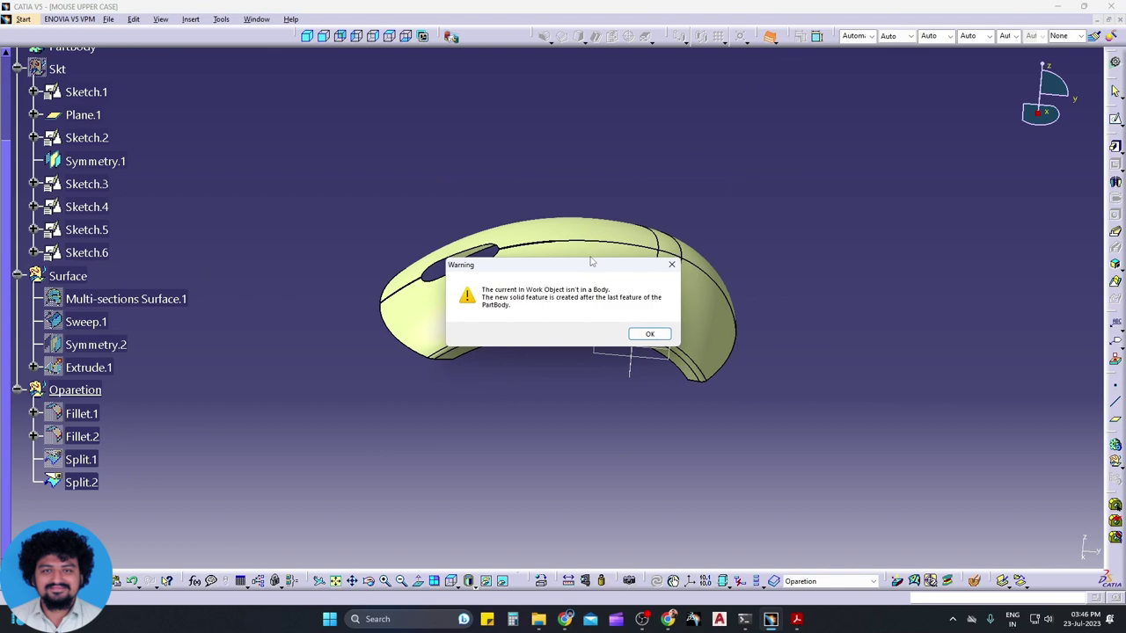
click(648, 334)
middle_drag(660, 389, 534, 312)
click(534, 312)
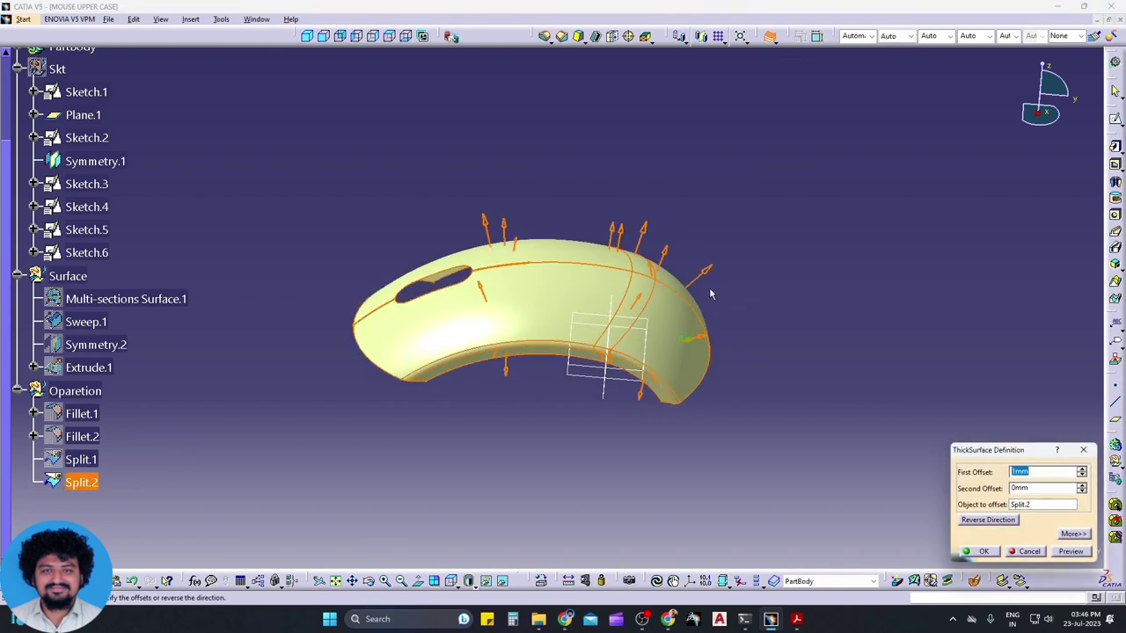
key(alt+Tab)
ctrl+scroll(624, 383, up, 5)
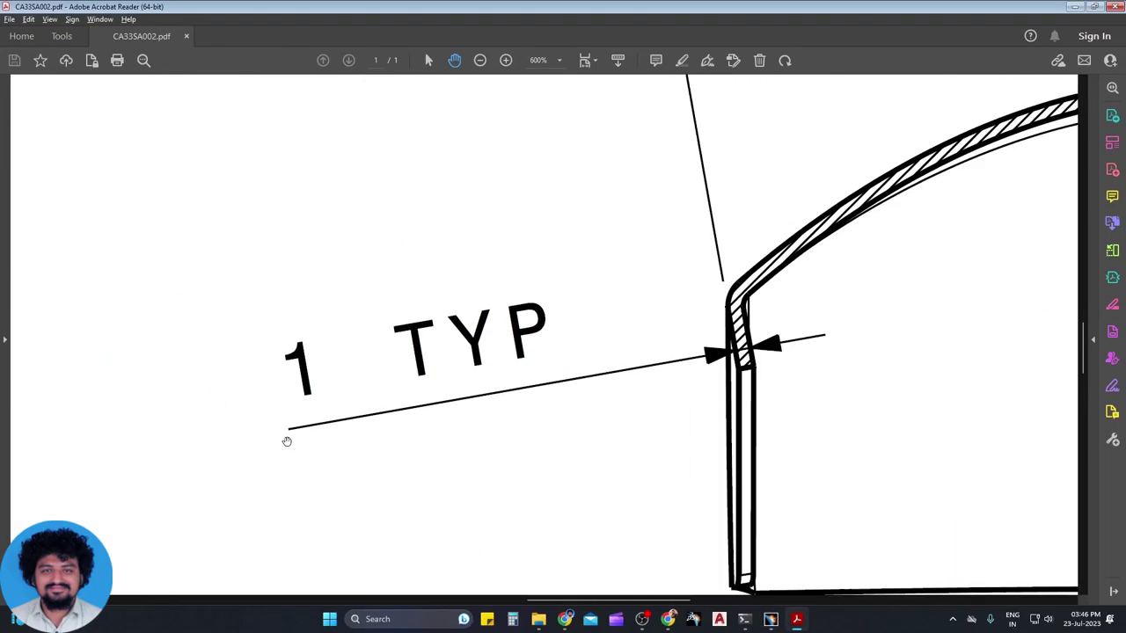
key(alt+Tab)
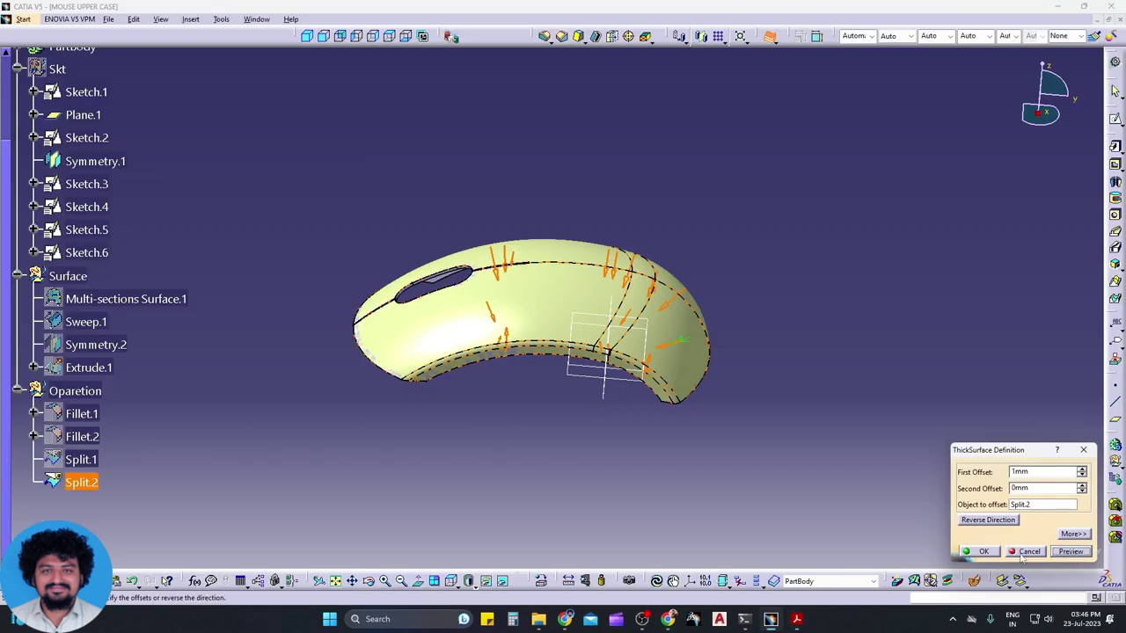
key(Return)
Expand PartBody to show ThickSurface.1 and orbit to inspect the shell
right_click(90, 241)
click(157, 279)
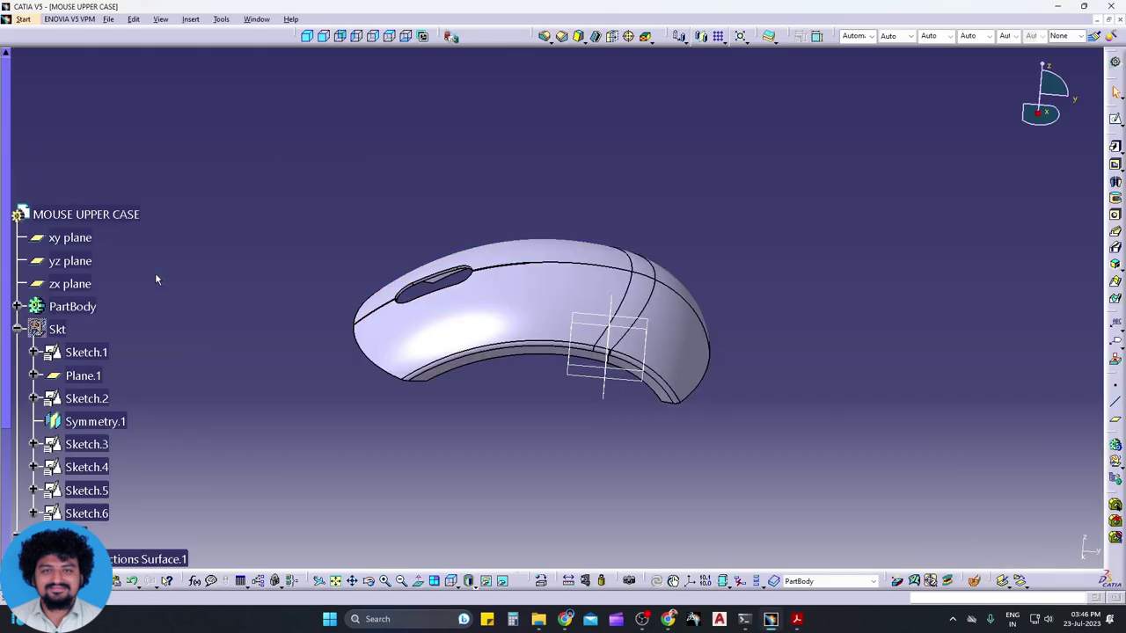
click(18, 306)
scroll(31, 376, down, 3)
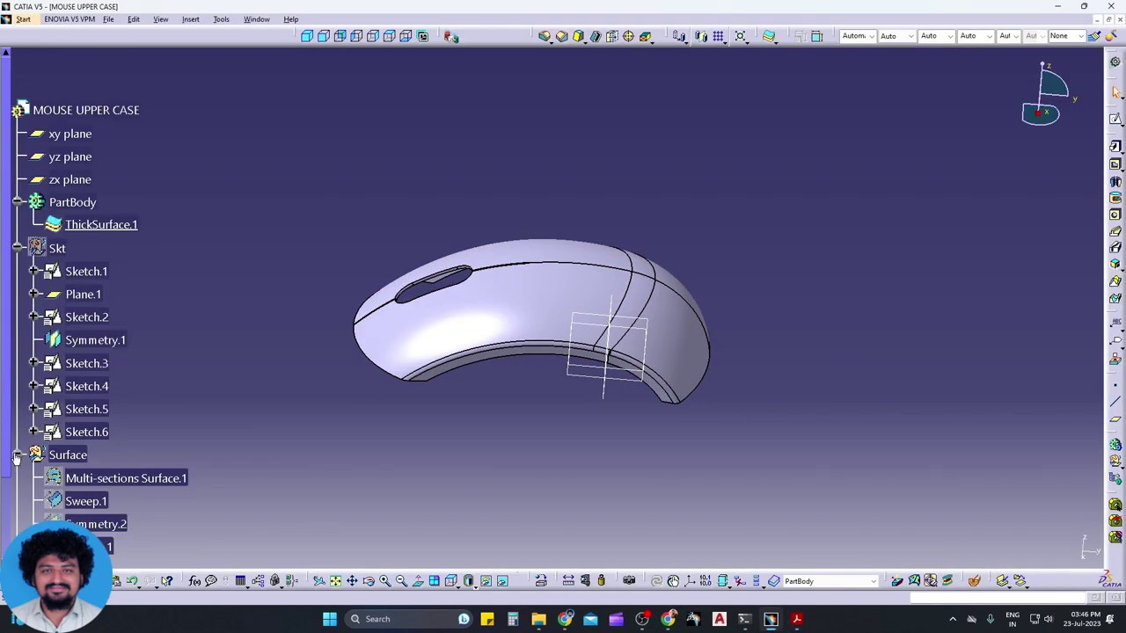
click(17, 249)
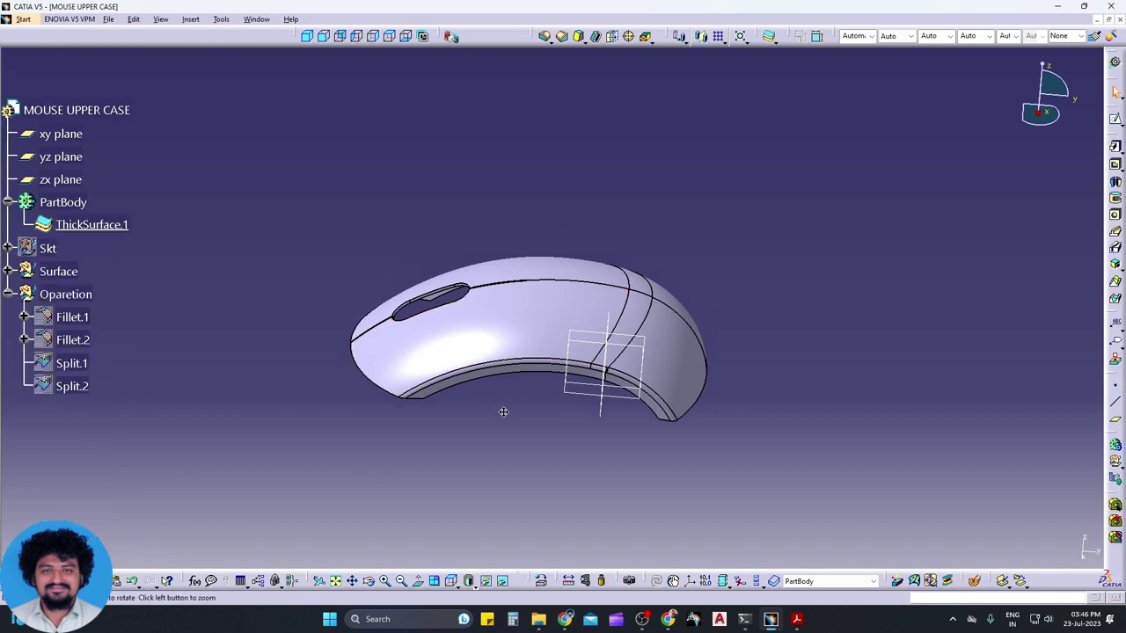
middle_drag(502, 409, 535, 286)
scroll(444, 345, down, 1)
ctrl+scroll(443, 345, down, 3)
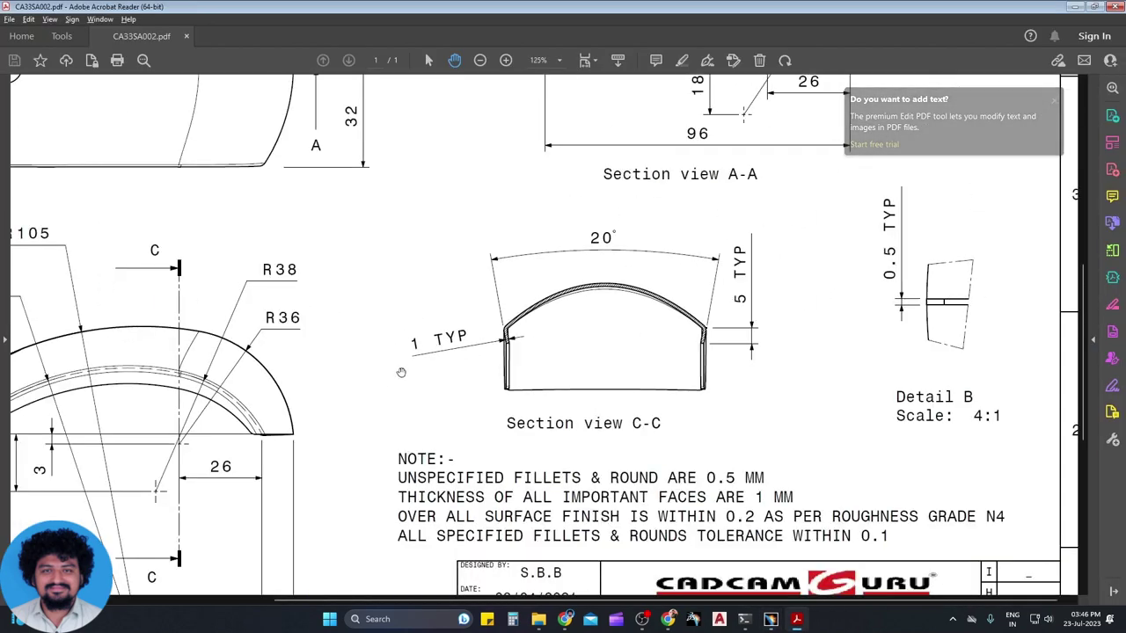
ctrl+scroll(183, 366, up, 1)
ctrl+scroll(183, 366, up, 1)
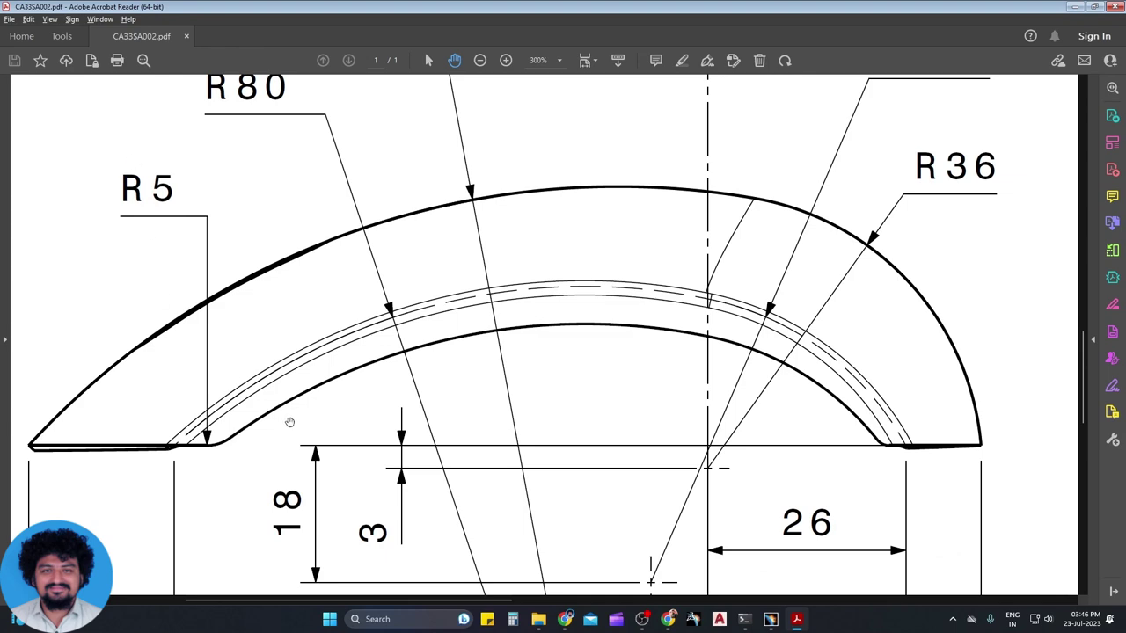
key(alt+Tab)
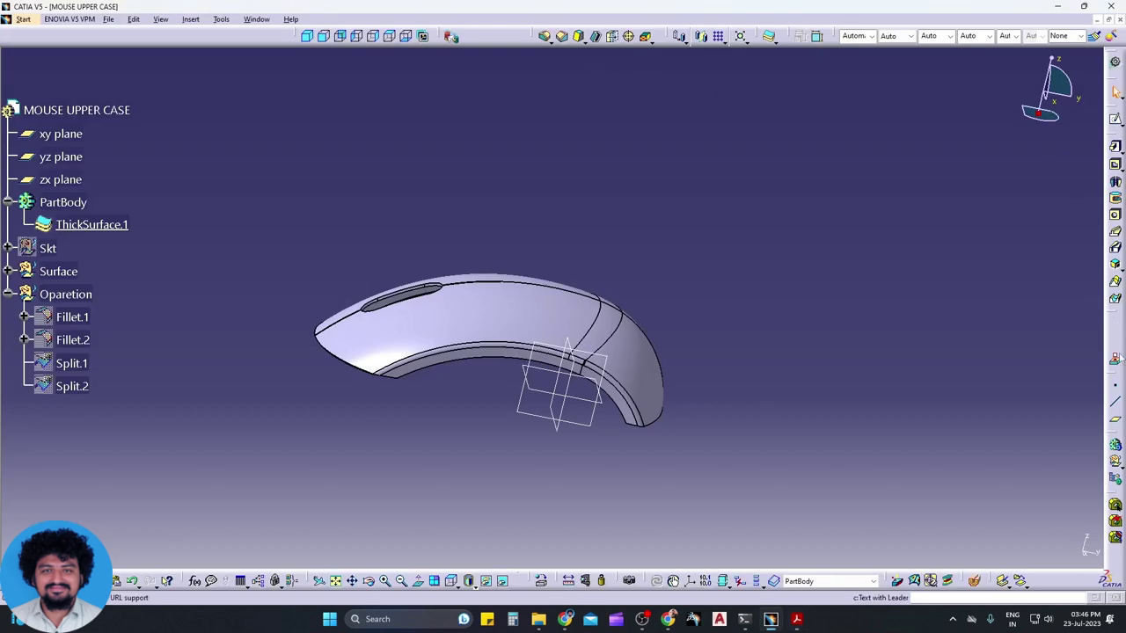
Round four shell edges, including a curved one, with a 5 mm edge fillet
click(545, 36)
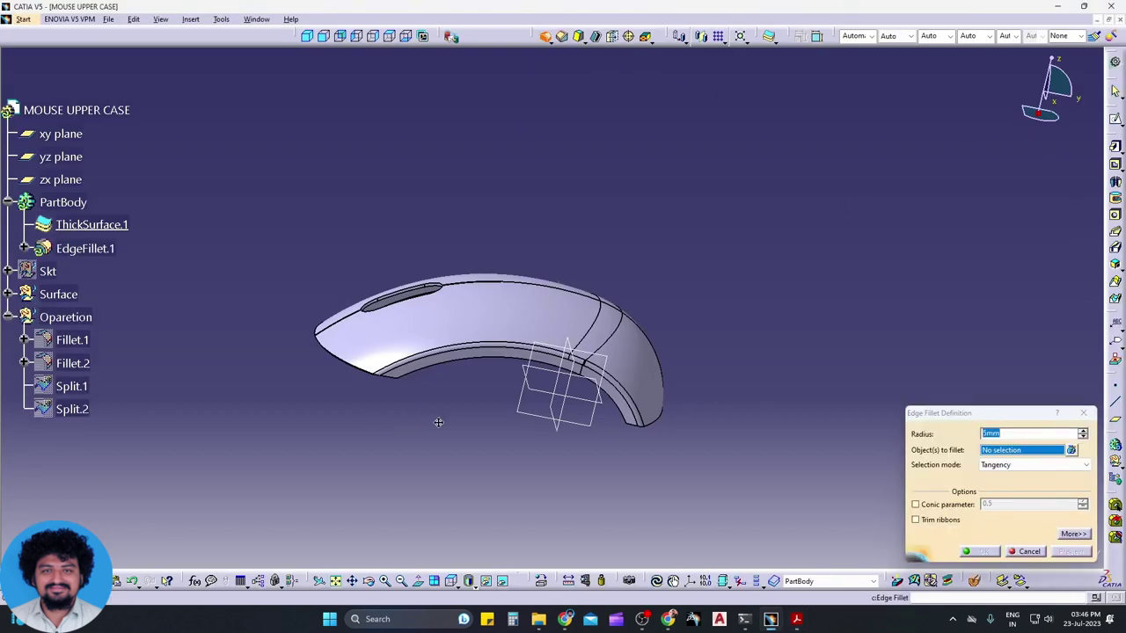
mouse_move(493, 352)
middle_down()
mouse_move(535, 221)
mouse_move(518, 461)
mouse_move(466, 512)
mouse_move(894, 176)
mouse_move(440, 445)
mouse_move(337, 276)
middle_up()
click(513, 464)
mouse_move(513, 464)
middle_down()
mouse_move(537, 351)
mouse_move(506, 440)
mouse_move(534, 444)
middle_up()
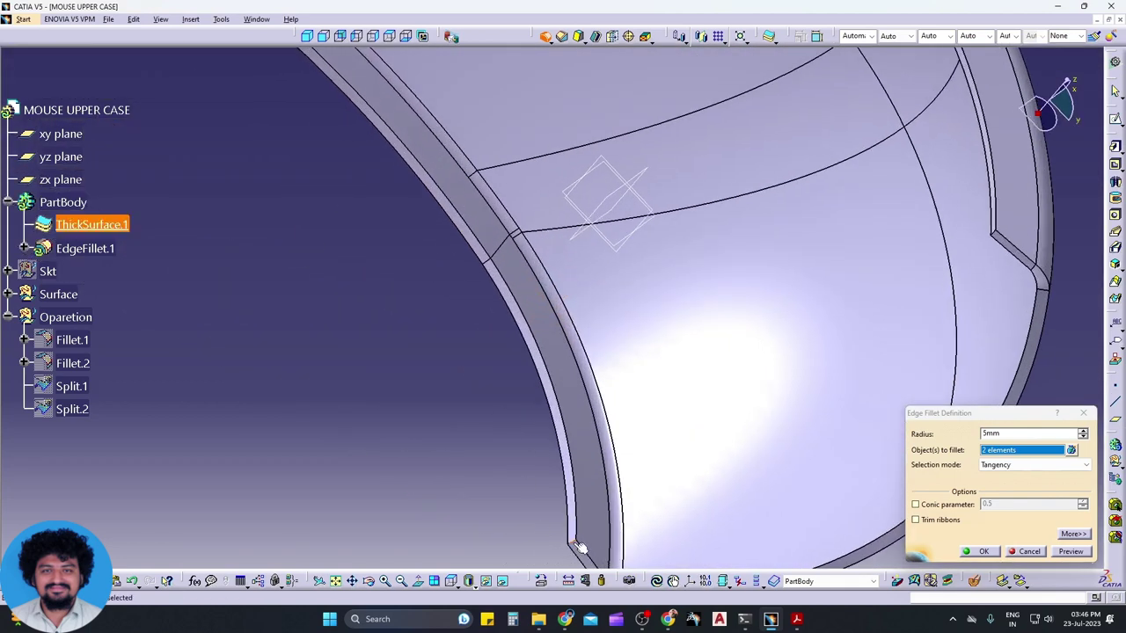
click(967, 263)
mouse_move(1001, 235)
middle_down()
mouse_move(854, 296)
mouse_move(639, 296)
middle_up()
click(635, 297)
mouse_move(779, 364)
middle_down()
mouse_move(637, 299)
mouse_move(570, 442)
mouse_move(613, 467)
middle_up()
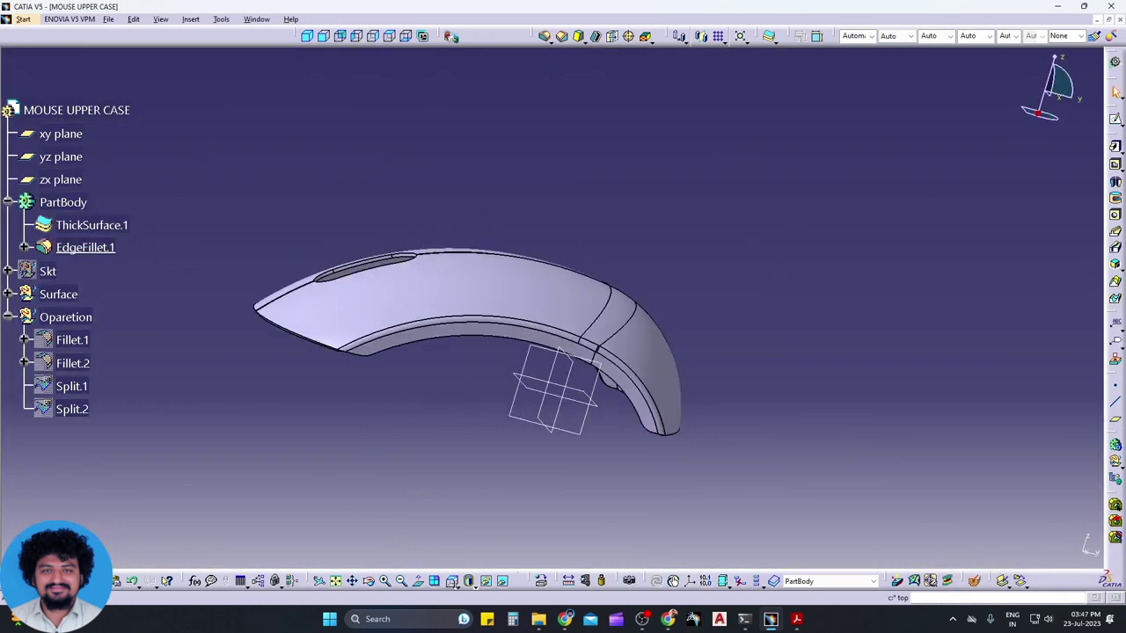
click(452, 581)
Show the model from the front and compare it with the drawing
click(466, 495)
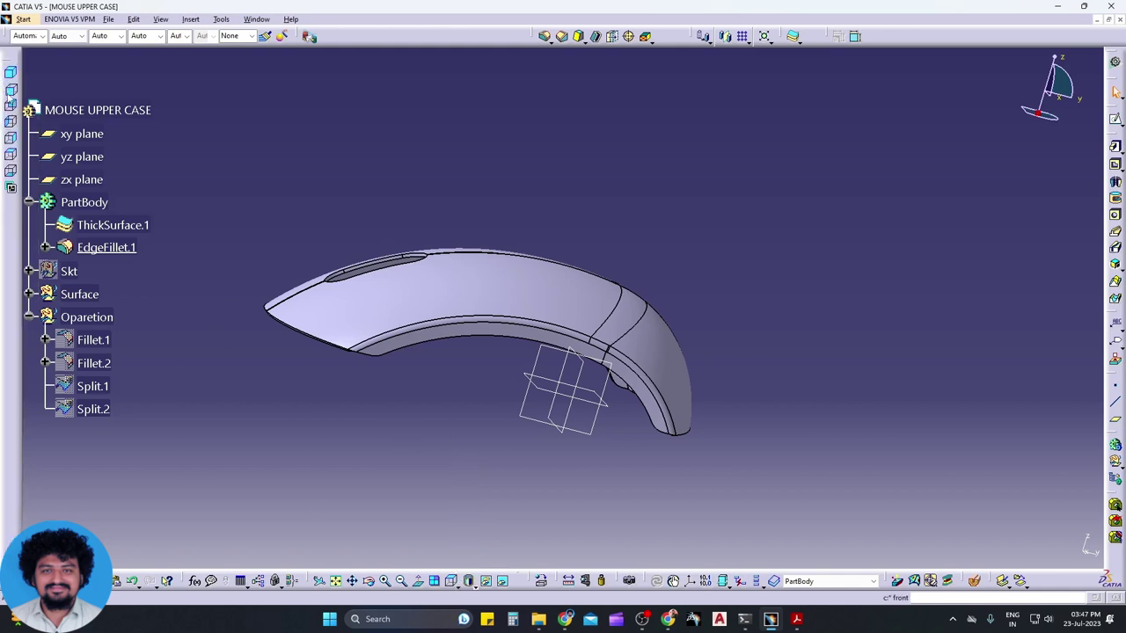
click(796, 618)
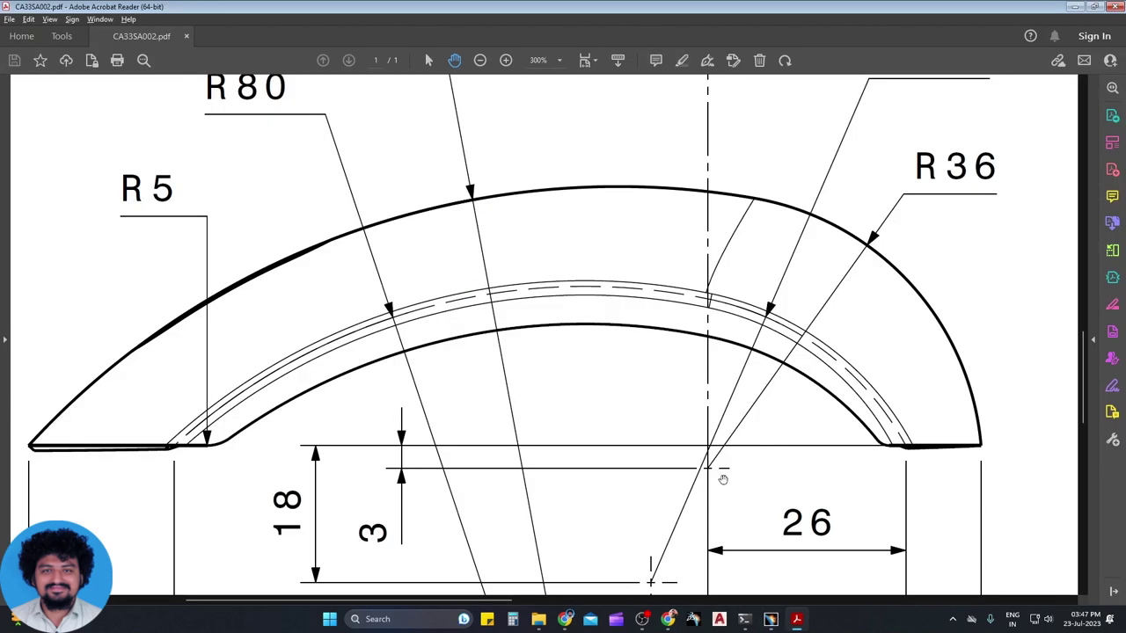
key(alt+Tab)
mouse_move(458, 464)
middle_down()
mouse_move(436, 449)
mouse_move(490, 420)
middle_up()
key(alt+Tab)
key(alt+Tab)
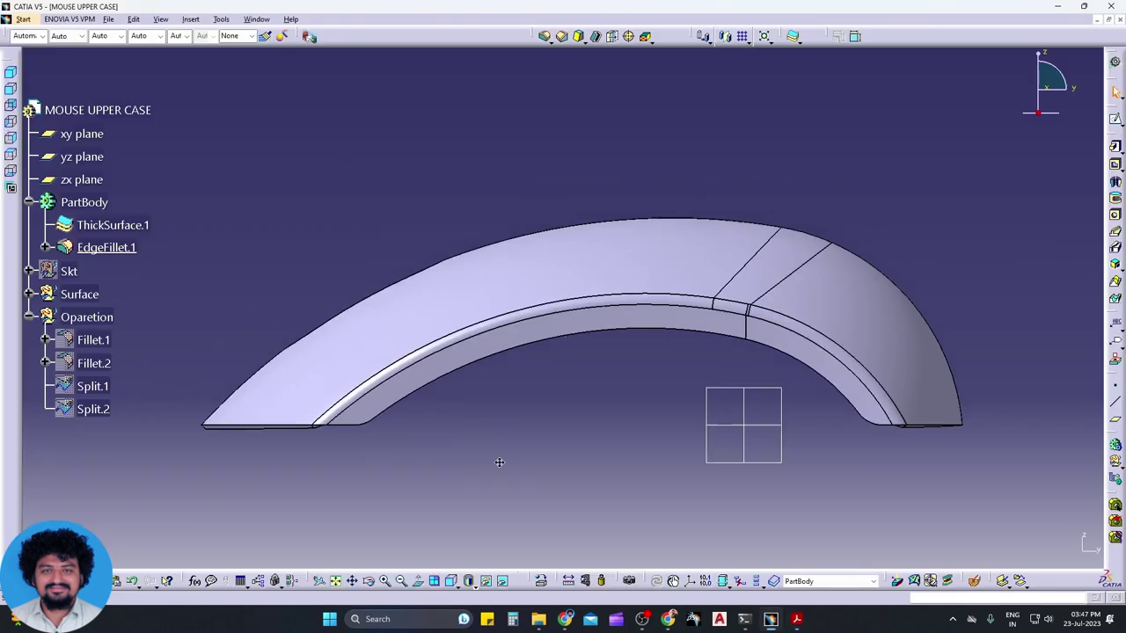
key(alt+Tab)
key(alt+Tab)
key(alt+Tab)
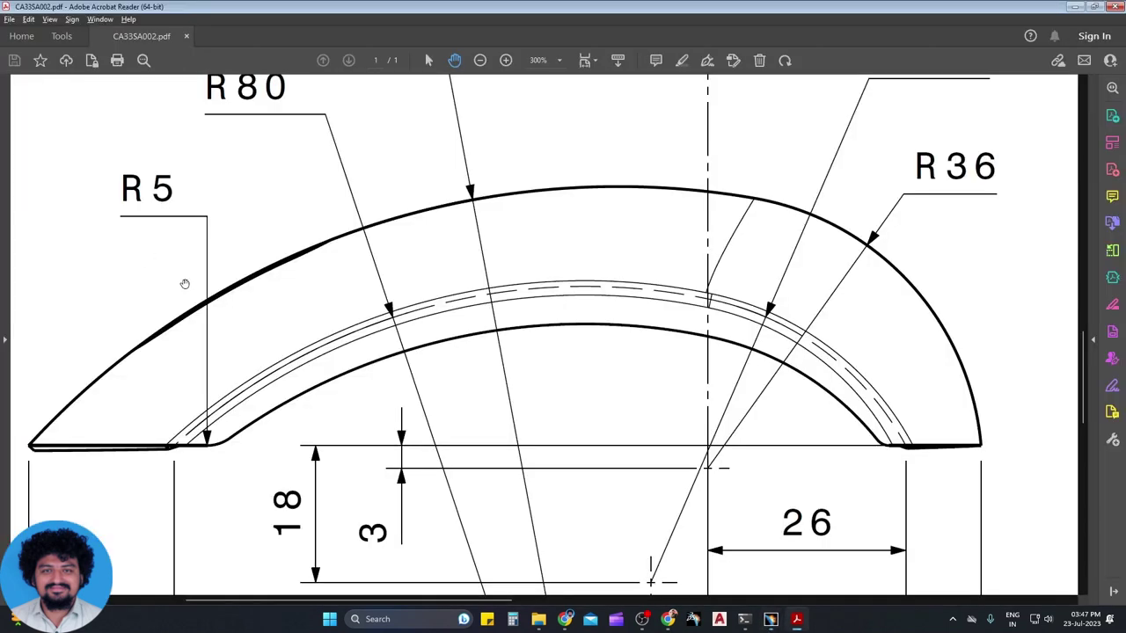
key(alt+Tab)
middle_drag(492, 440, 518, 447)
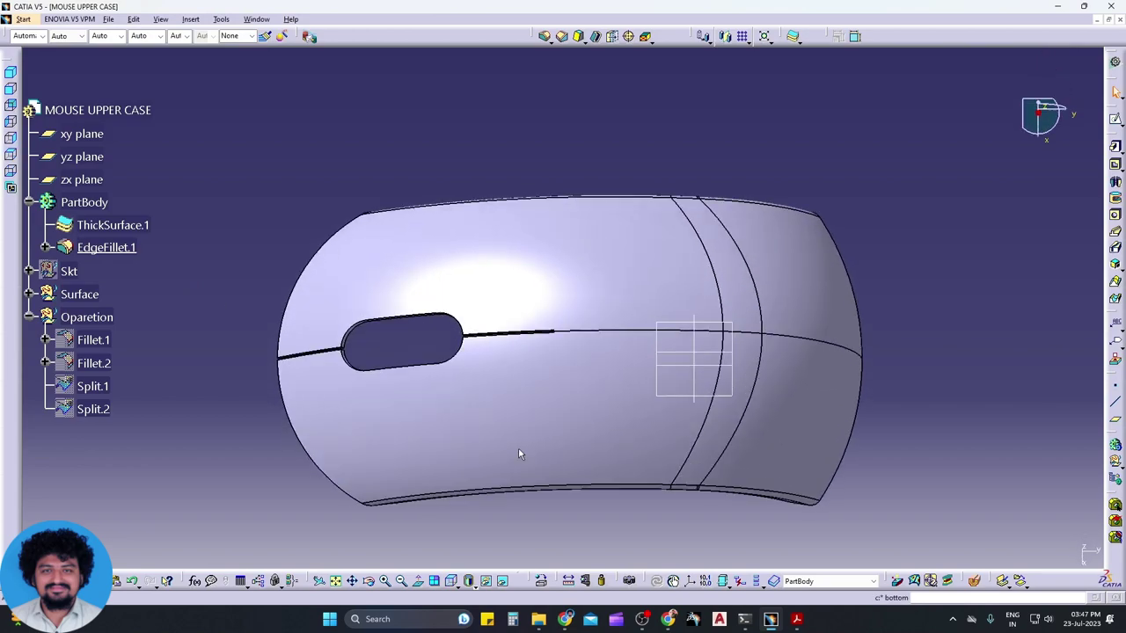
Compare the drawing's top view, then turn the model to a side elevation against Section A-A
key(alt+Tab)
ctrl+scroll(266, 267, down, 5)
scroll(266, 268, up, 3)
ctrl+scroll(265, 267, up, 1)
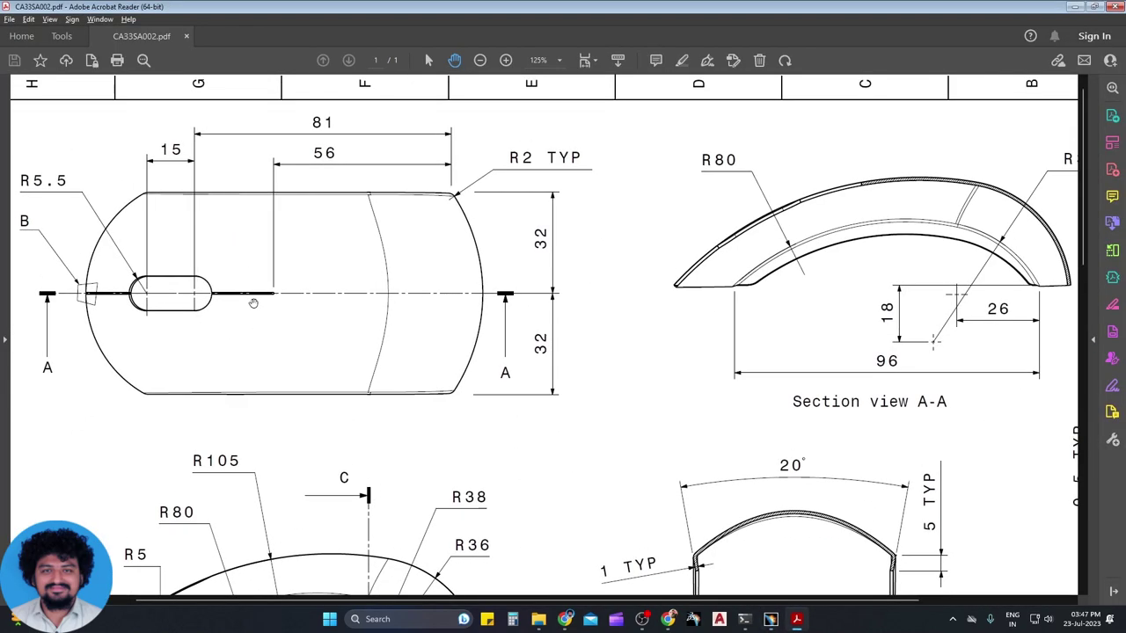
key(alt+Tab)
key(alt+Tab)
key(alt+Tab)
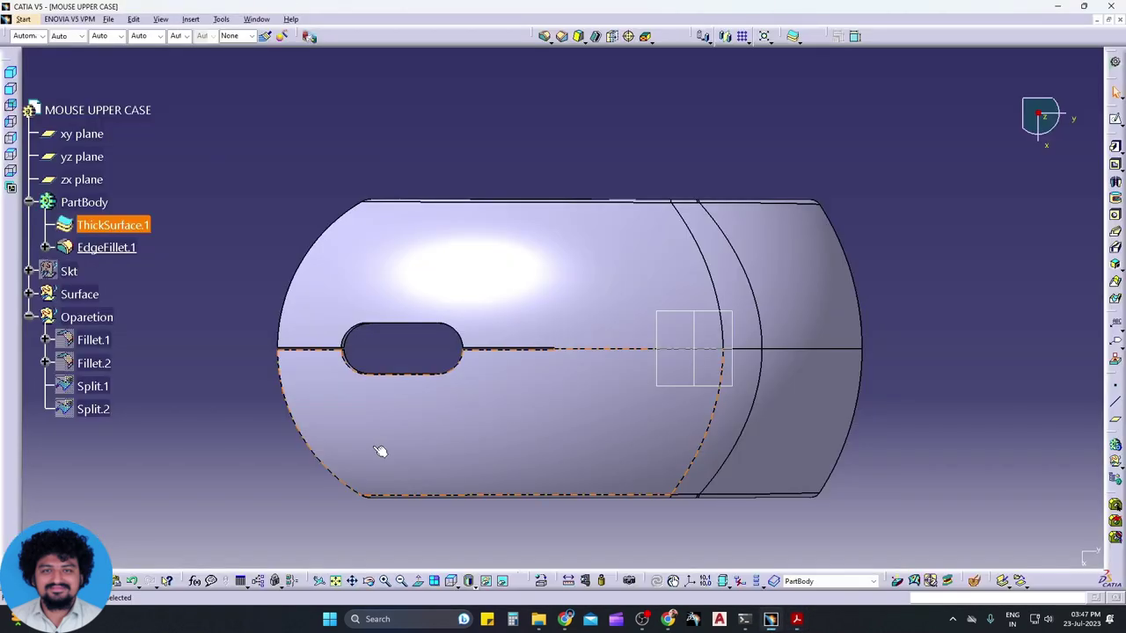
key(alt+Tab)
ctrl+scroll(850, 386, up, 1)
key(alt+Tab)
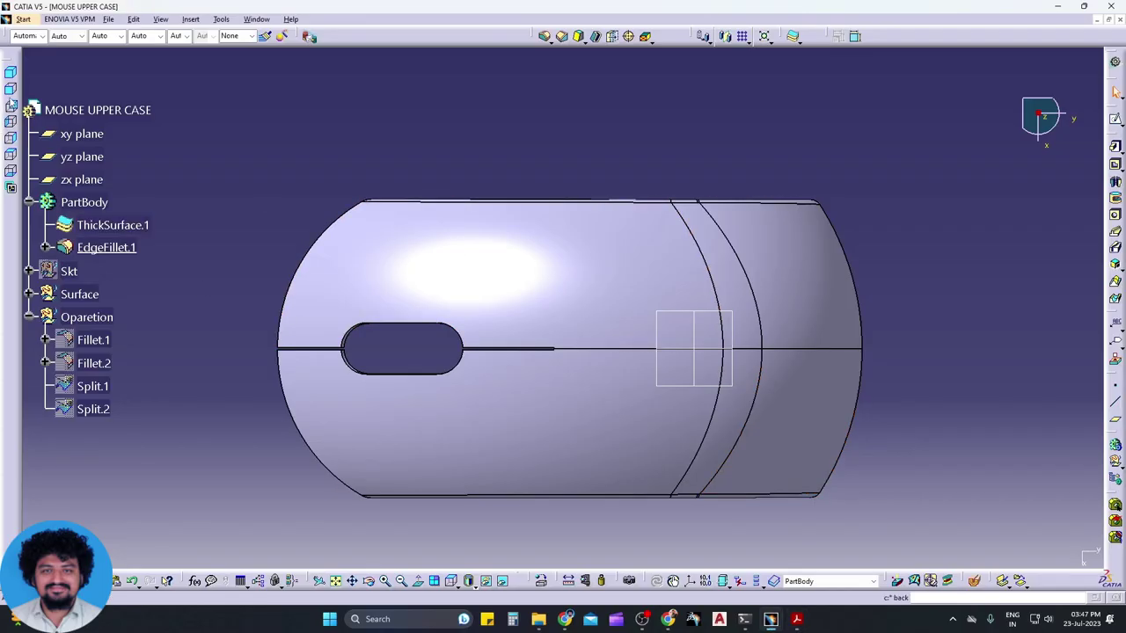
middle_drag(359, 158, 824, 484)
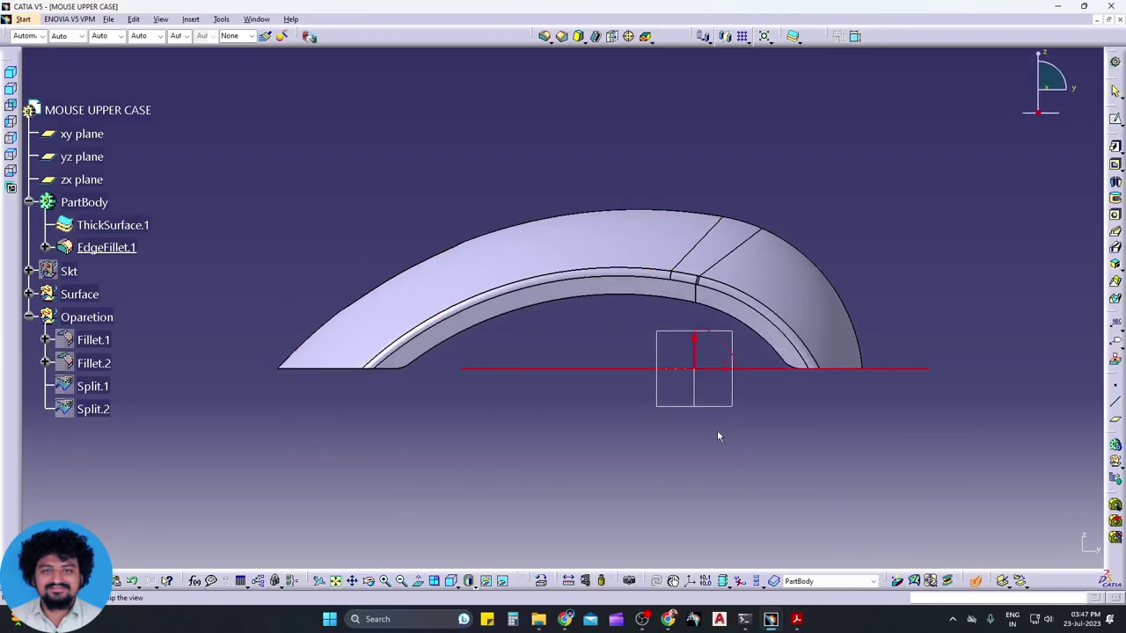
middle_drag(719, 414, 710, 458)
key(alt+Tab)
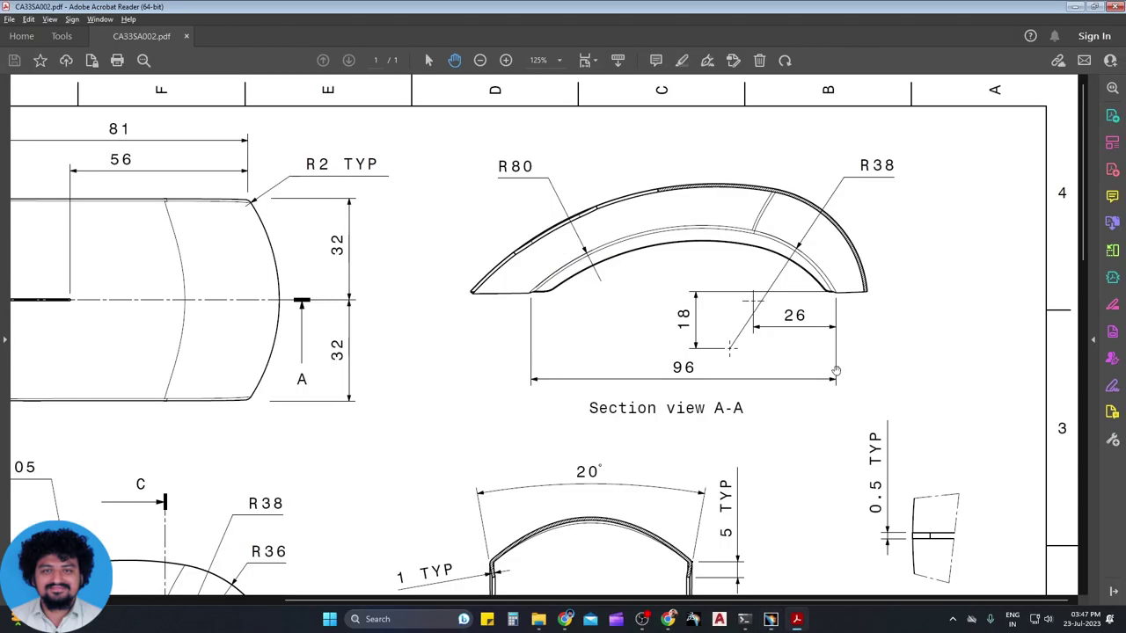
Turn the mouse case to a front view and compare it with the drawing
key(alt+Tab)
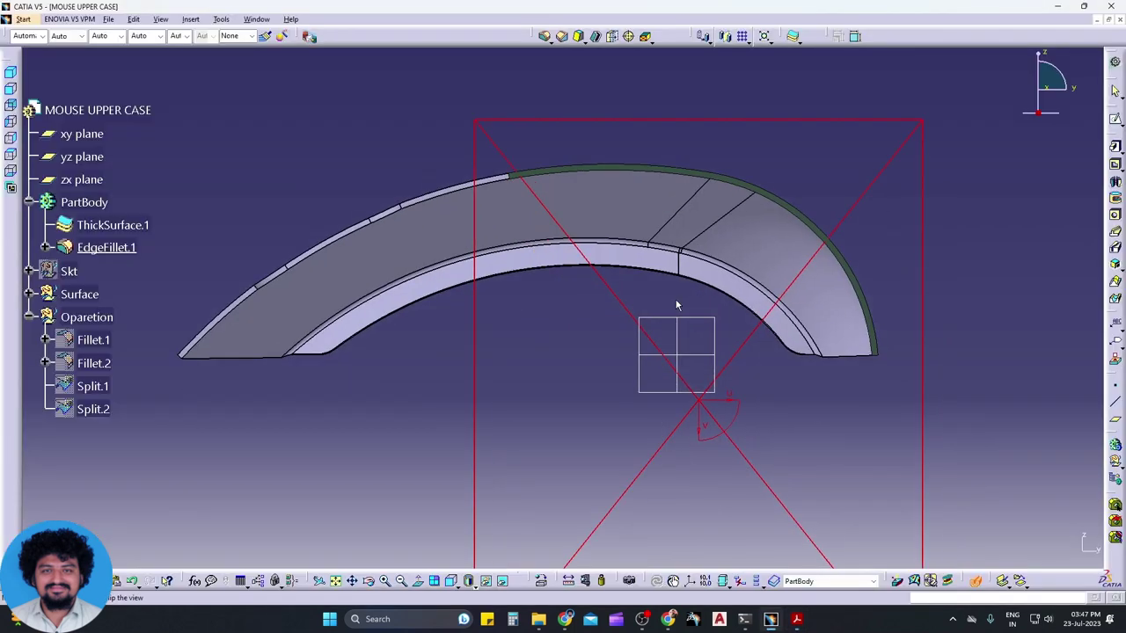
mouse_move(378, 400)
middle_down()
mouse_move(490, 395)
mouse_move(493, 417)
middle_up()
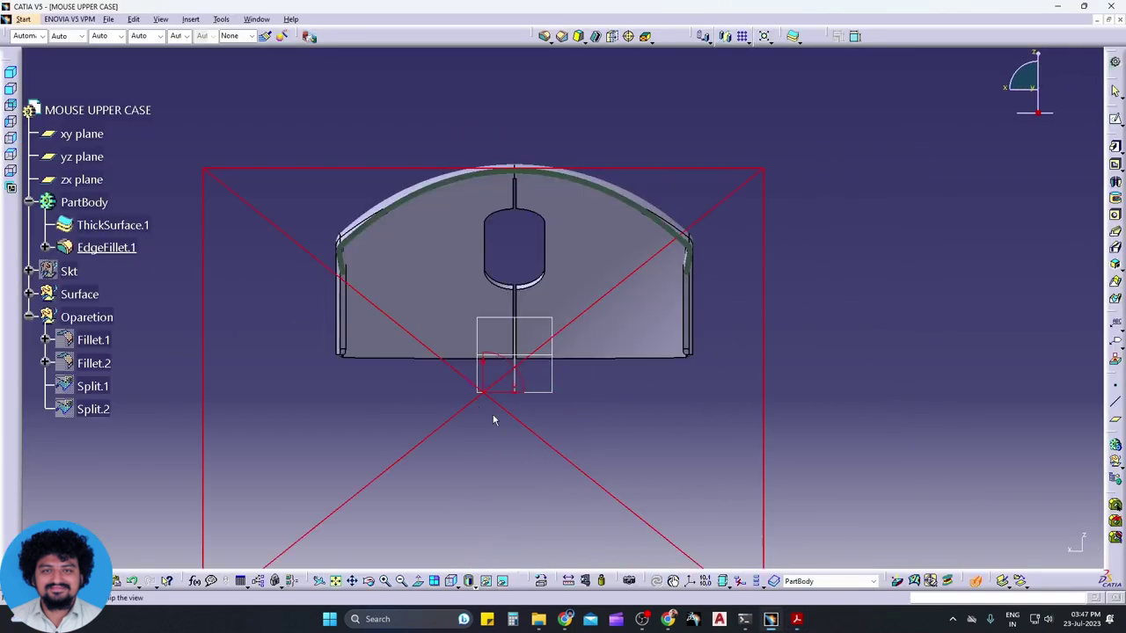
key(alt+Tab)
scroll(641, 430, down, 3)
key(alt+Tab)
scroll(595, 440, up, 2)
Check the shell's cross-section against Section view C-C, then orbit to an isometric view
key(alt+Tab)
drag(312, 352, 437, 358)
key(alt+Tab)
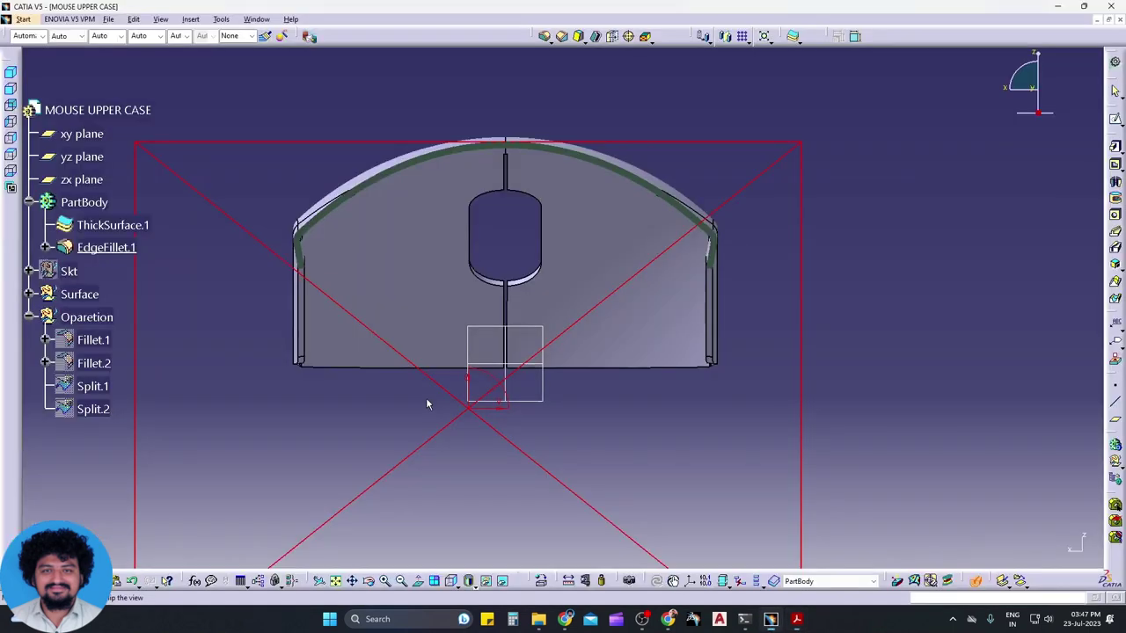
mouse_move(401, 362)
middle_down()
mouse_move(590, 389)
mouse_move(643, 428)
mouse_move(652, 398)
mouse_move(575, 452)
middle_up()
key(alt+Tab)
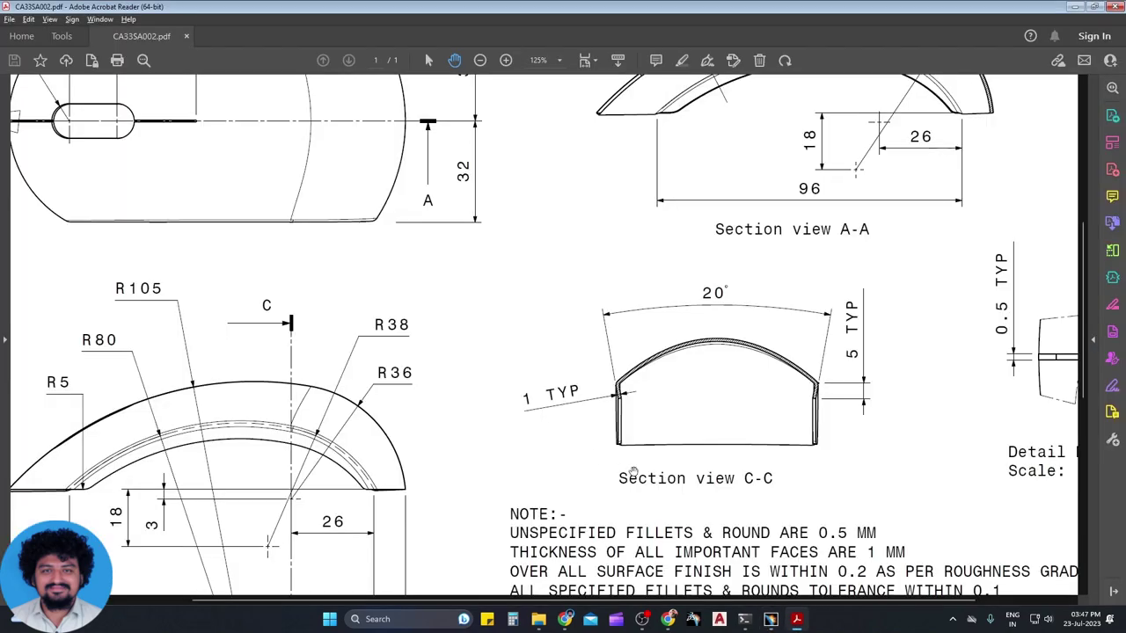
key(alt+Tab)
key(alt+Tab)
key(alt+Tab)
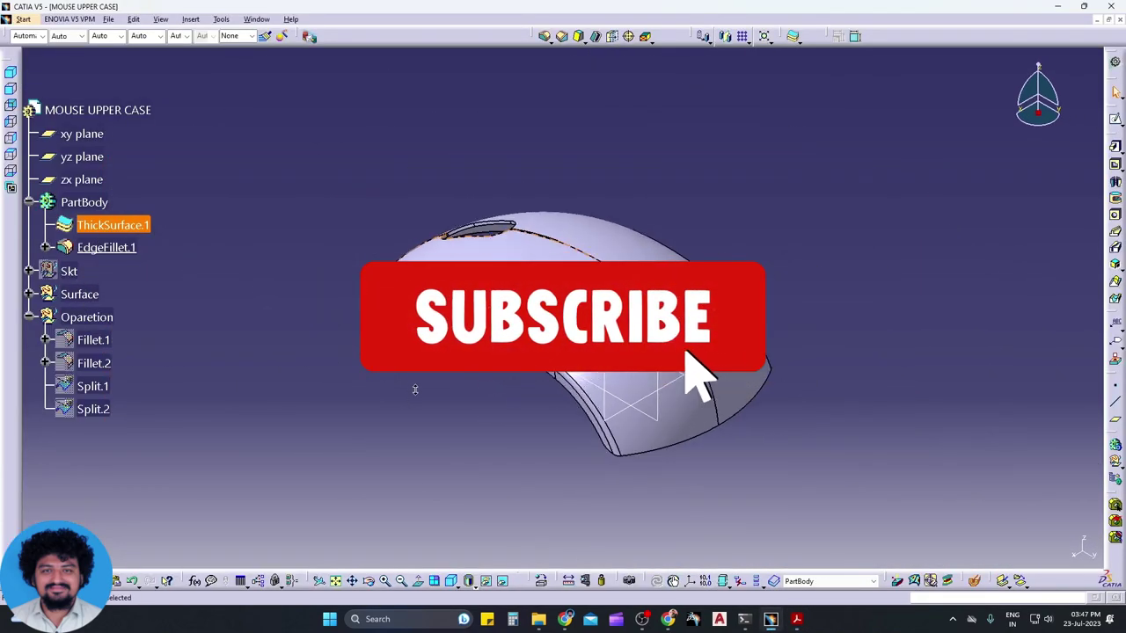
mouse_move(299, 282)
middle_down()
mouse_move(494, 465)
mouse_move(448, 405)
mouse_move(524, 302)
mouse_move(732, 494)
middle_up()
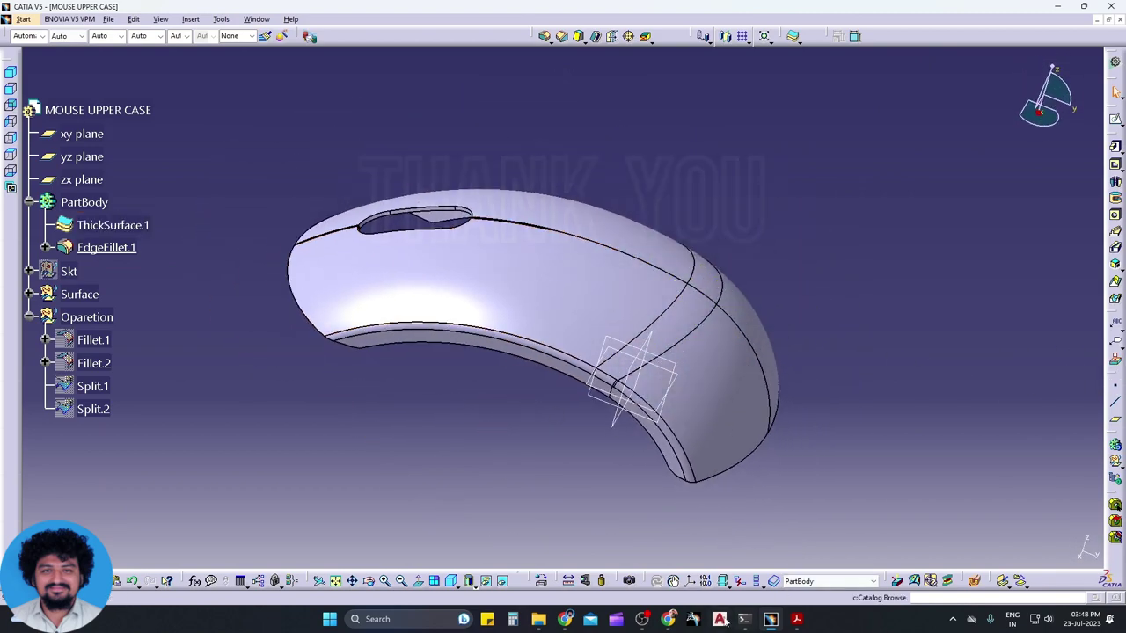